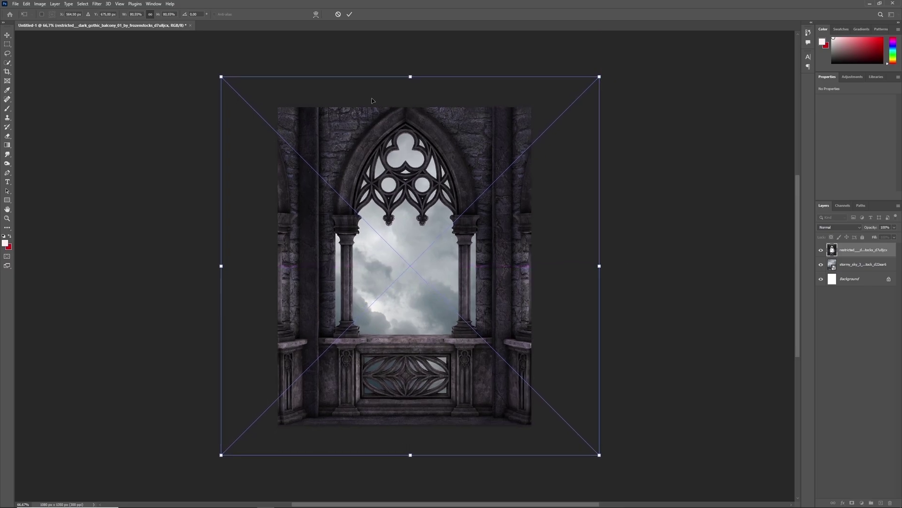
# Commit the balcony placement and place the dead tree image, enlarged, on a layer directly beneath the balcony.
pyautogui.press('Return')
pyautogui.press('b')
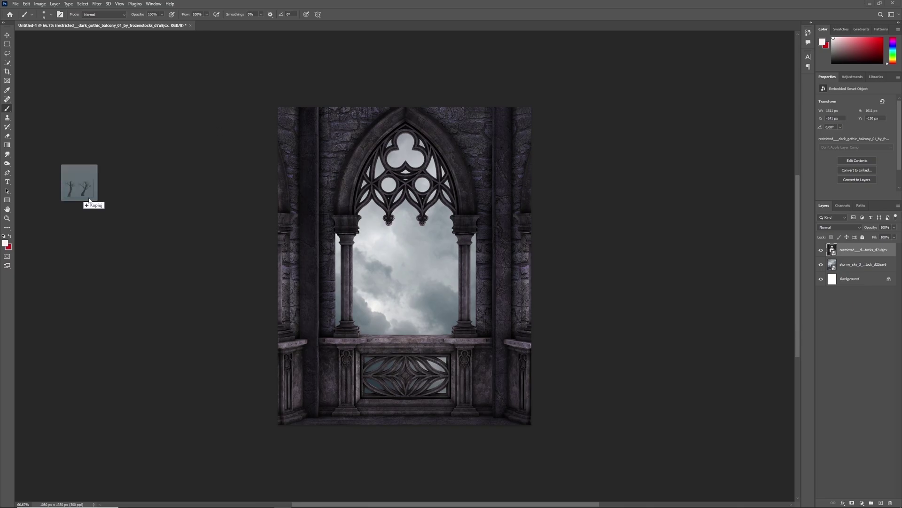
pyautogui.moveTo(0, 221); pyautogui.dragTo(429, 221)
pyautogui.moveTo(533, 186); pyautogui.dragTo(661, 133)
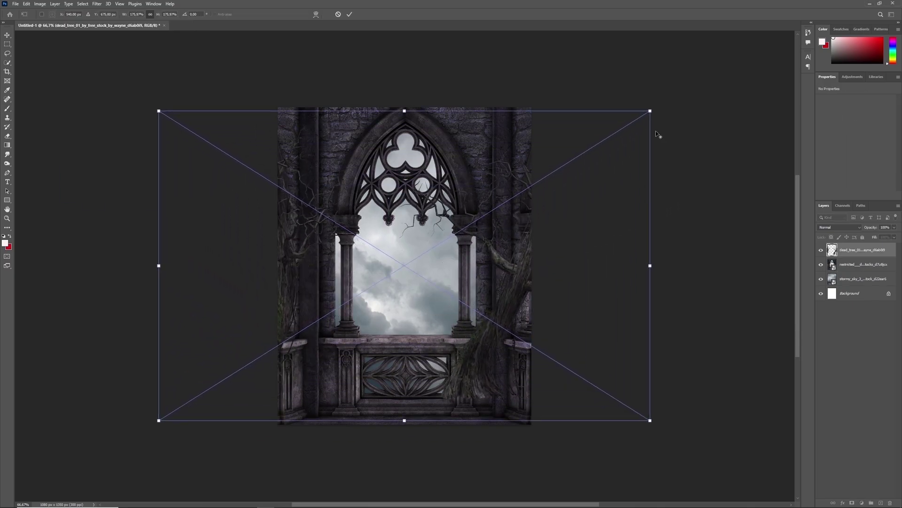
pyautogui.moveTo(562, 225); pyautogui.dragTo(530, 190)
pyautogui.click(349, 14)
pyautogui.moveTo(854, 251); pyautogui.dragTo(851, 270)
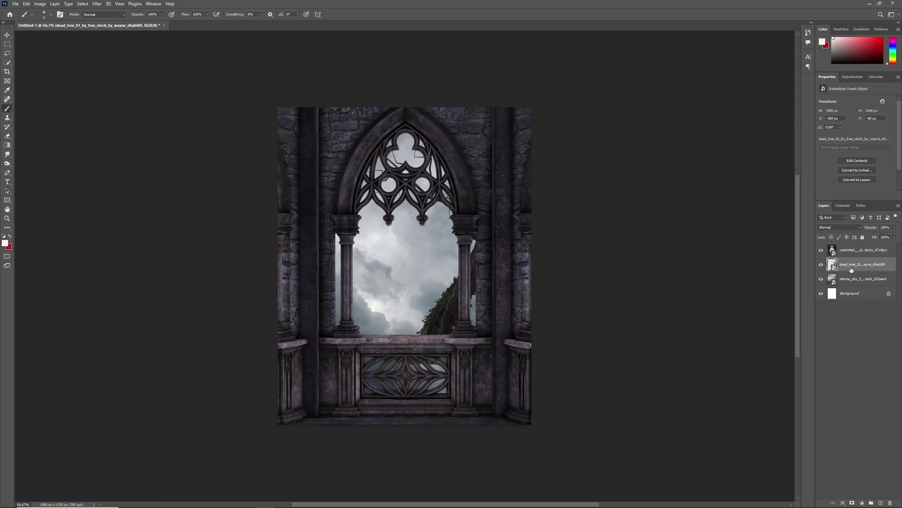
# Enlarge and shift the dead tree layer so its trunk and branches show through the window's edge and tracery.
pyautogui.hotkey('ctrl', 't')
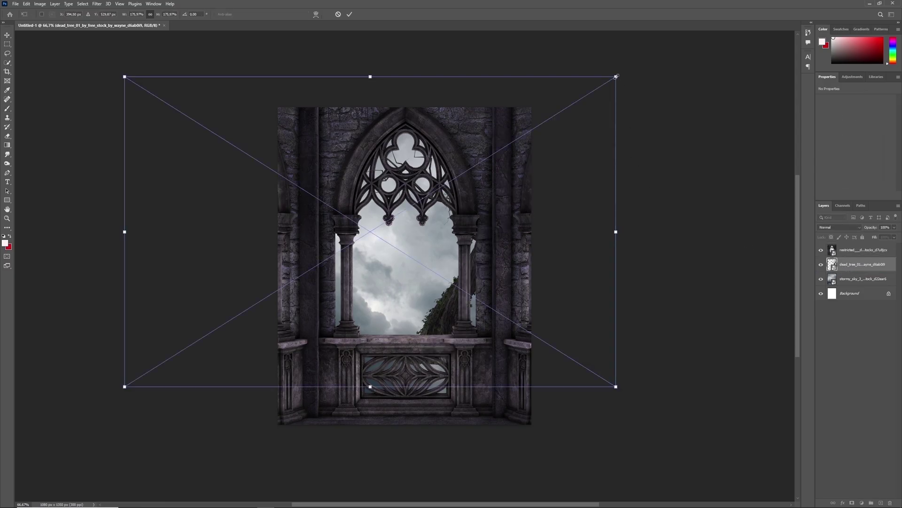
pyautogui.moveTo(613, 76); pyautogui.dragTo(654, 90)
pyautogui.moveTo(645, 232); pyautogui.dragTo(670, 231)
pyautogui.moveTo(607, 263); pyautogui.dragTo(593, 241)
pyautogui.press('Return')
pyautogui.press('b')
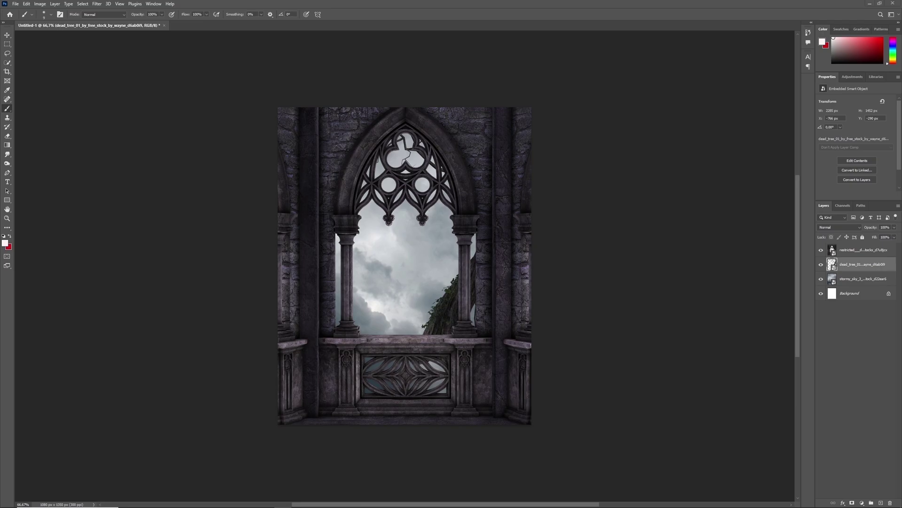
# Place the apothecary book desk image above all other layers, enlarge it and lower it over the balcony railing.
pyautogui.moveTo(358, 326); pyautogui.dragTo(358, 344)
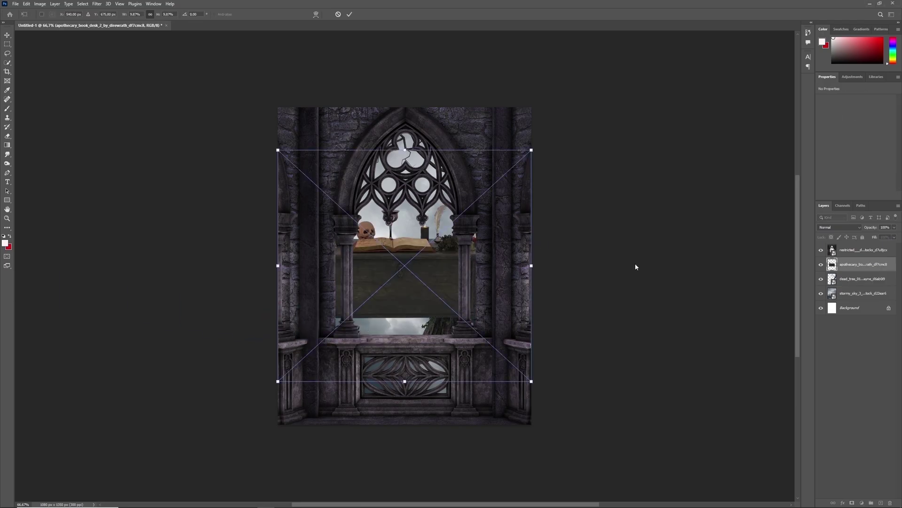
pyautogui.hotkey('ctrl', ']')
pyautogui.moveTo(532, 150); pyautogui.dragTo(705, 108)
pyautogui.moveTo(564, 187); pyautogui.dragTo(556, 316)
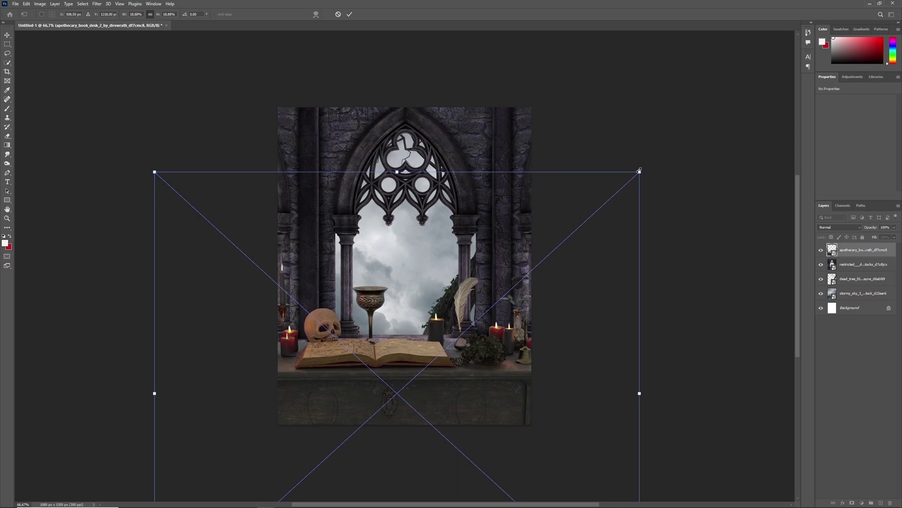
# Enlarge the apothecary desk to about 28% scale and position the open book across the lower canvas.
pyautogui.moveTo(639, 172); pyautogui.dragTo(673, 143)
pyautogui.moveTo(642, 206); pyautogui.dragTo(636, 214)
pyautogui.moveTo(666, 151); pyautogui.dragTo(741, 83)
pyautogui.moveTo(616, 246); pyautogui.dragTo(605, 281)
pyautogui.moveTo(730, 441); pyautogui.dragTo(750, 441)
pyautogui.moveTo(658, 388); pyautogui.dragTo(659, 384)
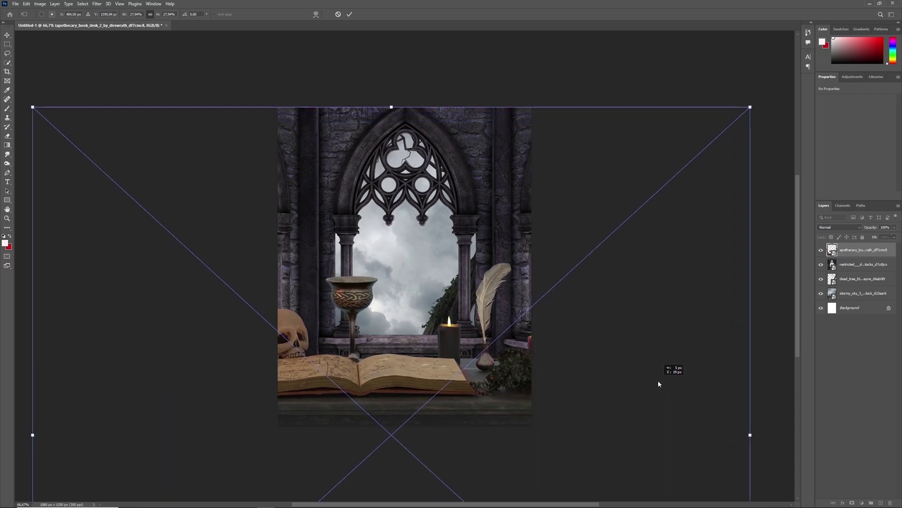
pyautogui.moveTo(658, 383)
pyautogui.mouseDown()
pyautogui.moveTo(647, 375)
pyautogui.moveTo(663, 335)
pyautogui.mouseUp()
pyautogui.press('Return')
# Enlarge the gothic balcony layer to about 84% and shift it slightly to the right behind the desk.
pyautogui.click(852, 266)
pyautogui.hotkey('ctrl', 't')
pyautogui.moveTo(222, 266); pyautogui.dragTo(205, 264)
pyautogui.moveTo(461, 244); pyautogui.dragTo(475, 243)
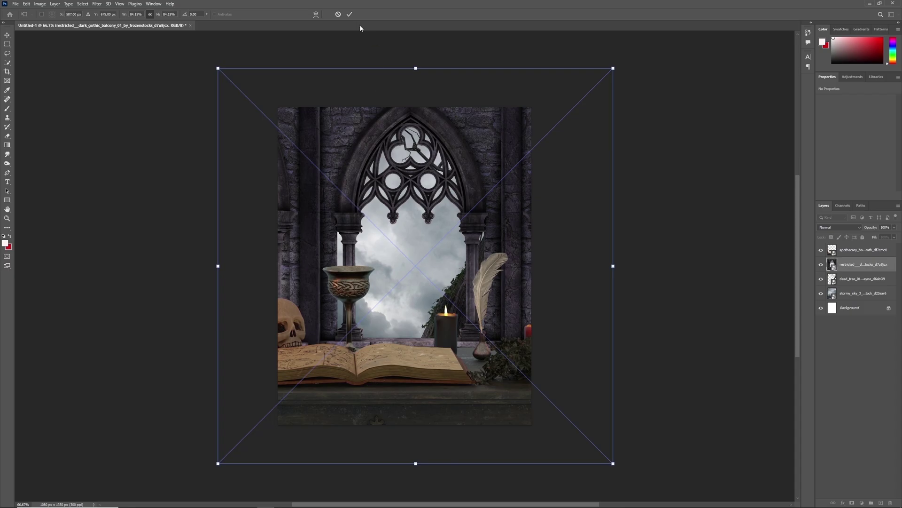
pyautogui.click(350, 15)
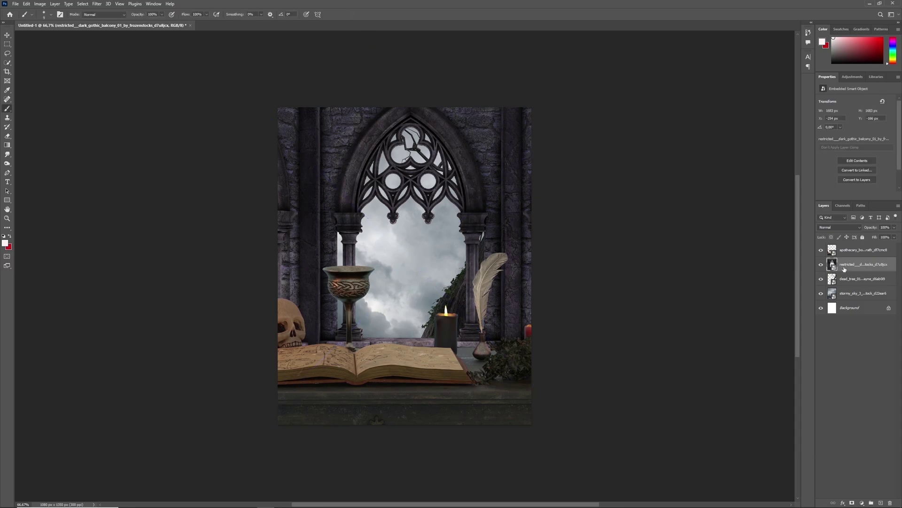
# Scale the apothecary desk layer to about 25.28% and reposition it so the candles on the right fit the canvas.
pyautogui.click(860, 250)
pyautogui.hotkey('ctrl', 't')
pyautogui.moveTo(556, 261); pyautogui.dragTo(561, 261)
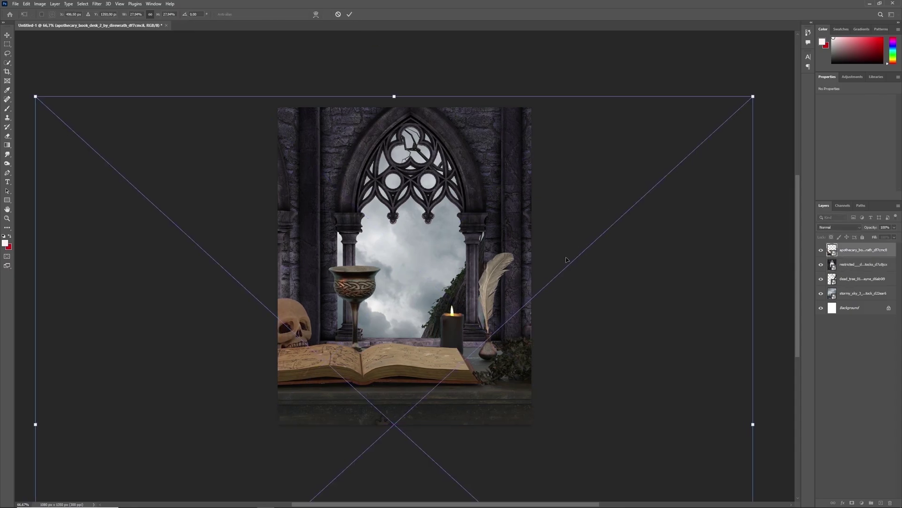
pyautogui.moveTo(753, 97); pyautogui.dragTo(769, 81)
pyautogui.moveTo(674, 200); pyautogui.dragTo(651, 210)
pyautogui.moveTo(746, 91); pyautogui.dragTo(695, 136)
pyautogui.moveTo(629, 253)
pyautogui.mouseDown()
pyautogui.moveTo(643, 231)
pyautogui.moveTo(620, 255)
pyautogui.mouseUp()
pyautogui.press('Return')
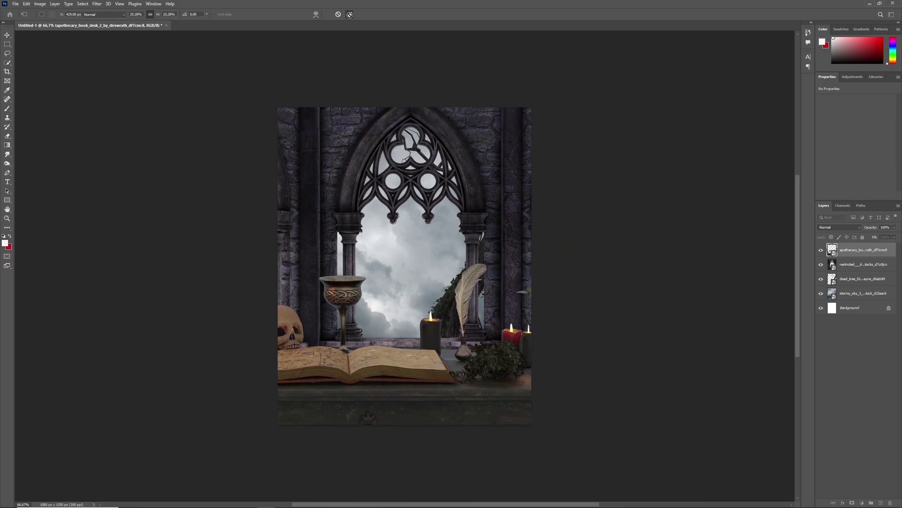
# Enlarge the gothic balcony layer further and reposition it to frame the window arch above the desk.
pyautogui.click(848, 266)
pyautogui.hotkey('ctrl', 't')
pyautogui.moveTo(216, 265); pyautogui.dragTo(199, 257)
pyautogui.moveTo(412, 250)
pyautogui.mouseDown()
pyautogui.moveTo(433, 248)
pyautogui.moveTo(416, 241)
pyautogui.mouseUp()
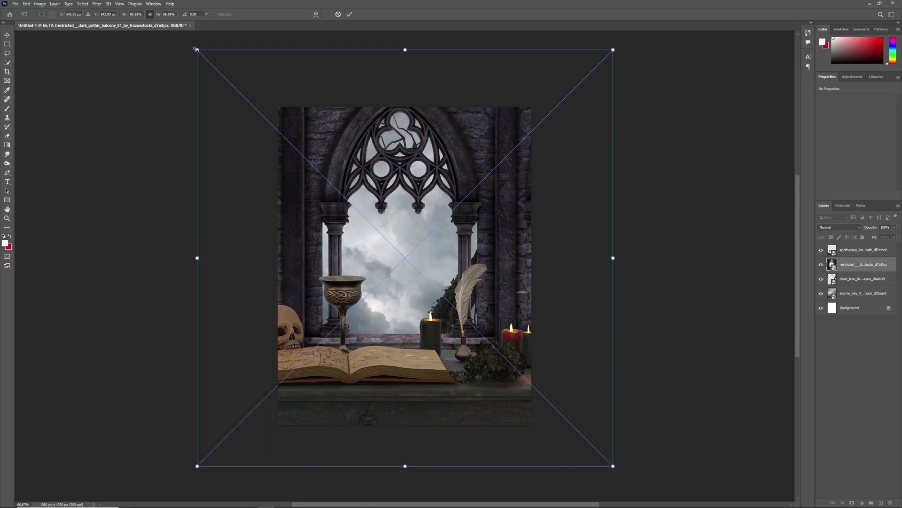
pyautogui.moveTo(197, 49); pyautogui.dragTo(206, 60)
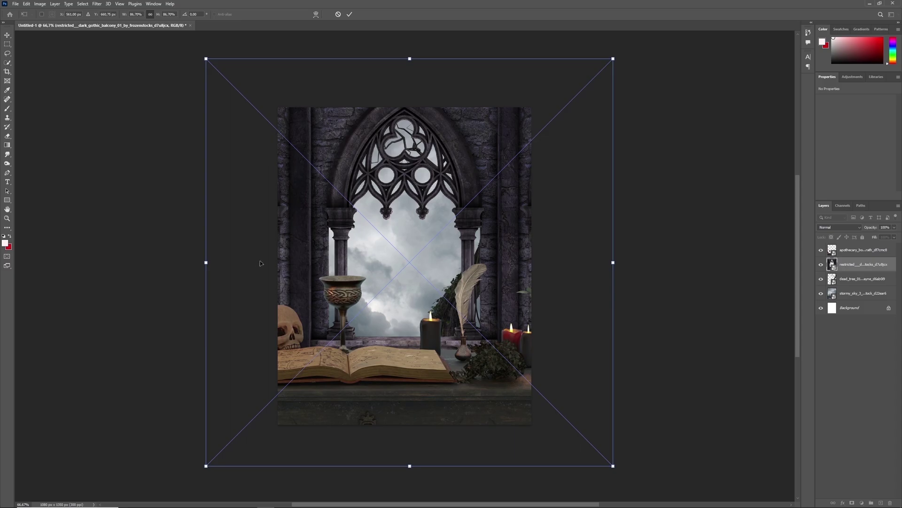
pyautogui.moveTo(613, 262); pyautogui.dragTo(626, 262)
pyautogui.moveTo(569, 265)
pyautogui.mouseDown()
pyautogui.moveTo(553, 268)
pyautogui.moveTo(568, 266)
pyautogui.mouseUp()
pyautogui.moveTo(535, 240); pyautogui.dragTo(526, 238)
pyautogui.moveTo(467, 143)
pyautogui.mouseDown()
pyautogui.moveTo(479, 143)
pyautogui.moveTo(475, 152)
pyautogui.mouseUp()
pyautogui.click(349, 14)
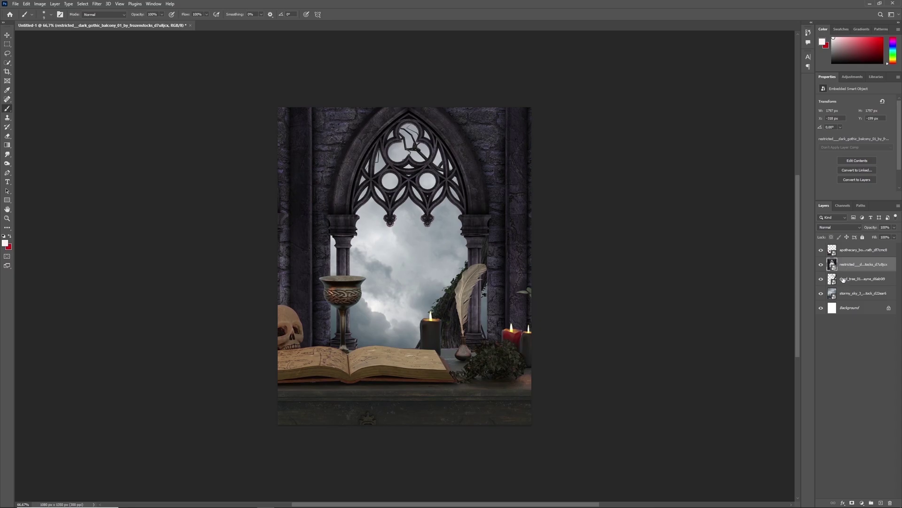
# Move the apothecary desk layer right and down and enlarge it slightly so the book sits lower in the scene.
pyautogui.click(860, 250)
pyautogui.hotkey('ctrl', 't')
pyautogui.moveTo(578, 268); pyautogui.dragTo(600, 275)
pyautogui.moveTo(562, 242); pyautogui.dragTo(557, 249)
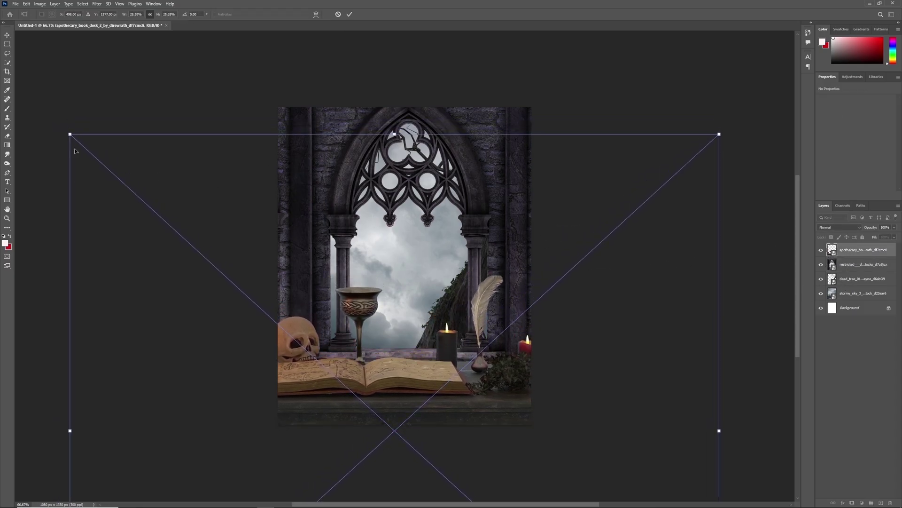
pyautogui.moveTo(69, 431); pyautogui.dragTo(46, 430)
pyautogui.moveTo(523, 325)
pyautogui.mouseDown()
pyautogui.moveTo(535, 332)
pyautogui.moveTo(538, 318)
pyautogui.moveTo(537, 333)
pyautogui.mouseUp()
pyautogui.click(349, 15)
# Place the crow image on top, scale it down and stand it on the open book.
pyautogui.moveTo(239, 246); pyautogui.dragTo(390, 287)
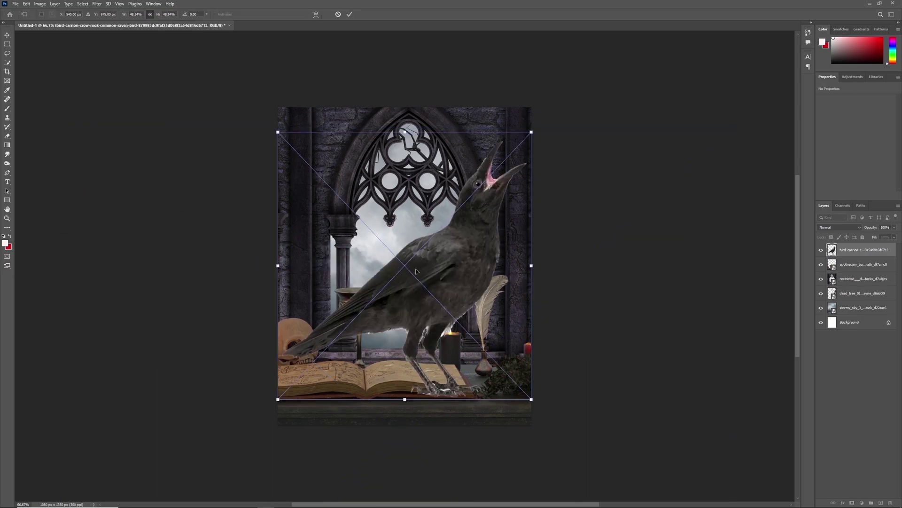
pyautogui.moveTo(510, 150); pyautogui.dragTo(488, 167)
pyautogui.hotkey('ctrl', 'z')
pyautogui.moveTo(532, 133); pyautogui.dragTo(482, 186)
pyautogui.moveTo(451, 245); pyautogui.dragTo(434, 275)
pyautogui.moveTo(468, 219); pyautogui.dragTo(461, 220)
pyautogui.press('Return')
# Shift the dead tree layer slightly to the right behind the window.
pyautogui.click(845, 292)
pyautogui.hotkey('ctrl', 't')
pyautogui.moveTo(549, 303); pyautogui.dragTo(558, 304)
pyautogui.click(349, 14)
pyautogui.press('b')
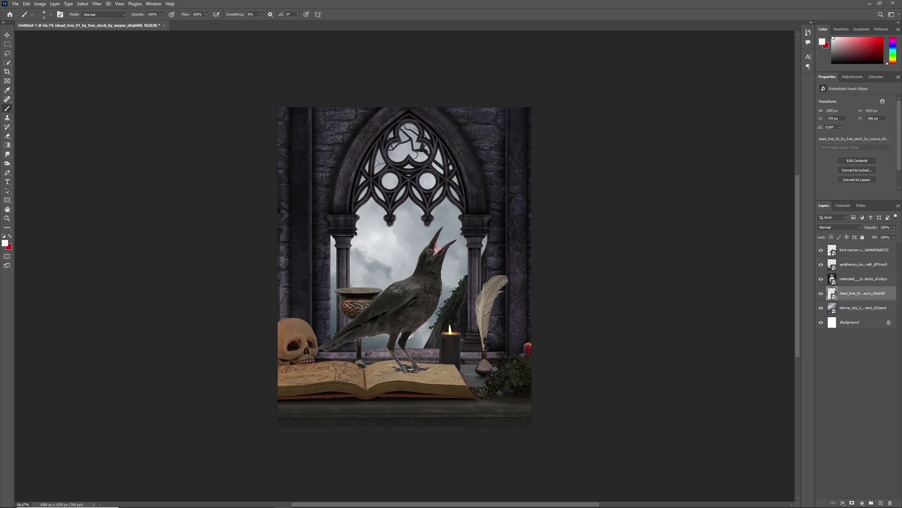
# Place the skull photo directly above the desk layer and flip it horizontally at the lower left of the canvas.
pyautogui.click(855, 264)
pyautogui.moveTo(901, 269)
pyautogui.mouseDown()
pyautogui.moveTo(456, 266)
pyautogui.moveTo(382, 316)
pyautogui.moveTo(364, 356)
pyautogui.moveTo(435, 372)
pyautogui.mouseUp()
pyautogui.rightClick(369, 354)
pyautogui.click(399, 482)
pyautogui.click(349, 14)
# Select the skull in the placed photo with the Quick Selection tool, adjusting the brush size to fit.
pyautogui.click(7, 62)
pyautogui.click(56, 15)
pyautogui.press(']')
pyautogui.press(']')
pyautogui.press(']')
pyautogui.press(']')
pyautogui.press(']')
pyautogui.press(']')
pyautogui.press(']')
pyautogui.press(']')
pyautogui.press(']')
pyautogui.press(']')
pyautogui.press(']')
pyautogui.press(']')
pyautogui.press(']')
pyautogui.press(']')
pyautogui.press(']')
pyautogui.press(']')
pyautogui.press('[')
pyautogui.press('[')
pyautogui.press('[')
pyautogui.press('[')
pyautogui.press('[')
pyautogui.press('[')
pyautogui.press('[')
pyautogui.press('[')
pyautogui.press('[')
pyautogui.moveTo(323, 346)
pyautogui.mouseDown()
pyautogui.moveTo(308, 350)
pyautogui.moveTo(327, 386)
pyautogui.moveTo(334, 377)
pyautogui.mouseUp()
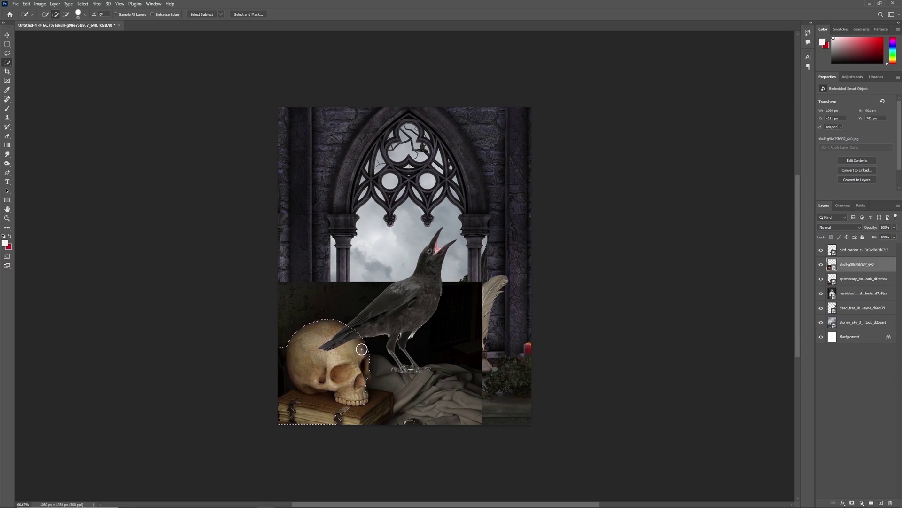
pyautogui.click(346, 332)
# Subtract the surrounding background and books from the skull selection and add a layer mask from it.
pyautogui.click(65, 15)
pyautogui.moveTo(277, 307); pyautogui.dragTo(439, 417)
pyautogui.moveTo(269, 379)
pyautogui.mouseDown()
pyautogui.moveTo(306, 415)
pyautogui.moveTo(283, 392)
pyautogui.moveTo(272, 351)
pyautogui.mouseUp()
pyautogui.click(852, 503)
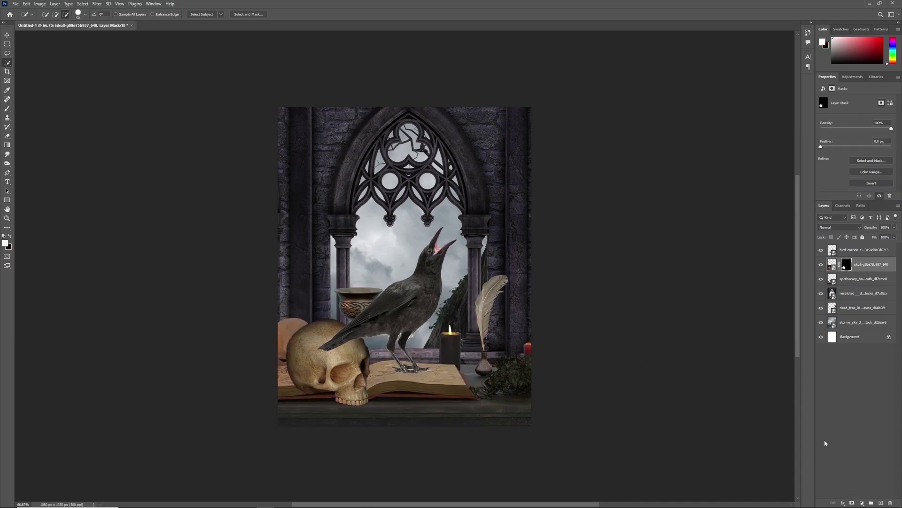
# Scale the masked skull down to about 79.9% and position it on the open book, covering the desk's original skull.
pyautogui.hotkey('ctrl', '2')
pyautogui.hotkey('ctrl', 't')
pyautogui.moveTo(445, 343); pyautogui.dragTo(416, 310)
pyautogui.moveTo(458, 259); pyautogui.dragTo(430, 282)
pyautogui.moveTo(389, 325); pyautogui.dragTo(366, 316)
pyautogui.moveTo(429, 284)
pyautogui.mouseDown()
pyautogui.moveTo(444, 268)
pyautogui.moveTo(427, 277)
pyautogui.mouseUp()
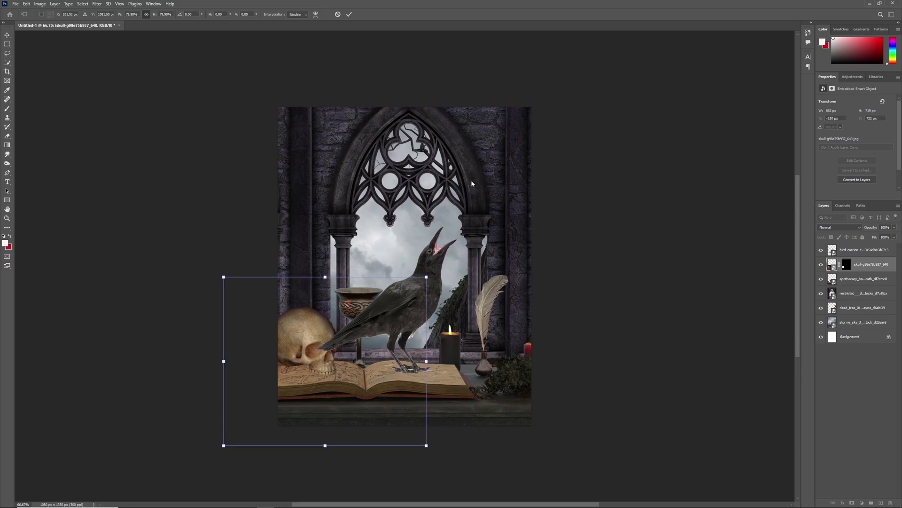
pyautogui.click(350, 14)
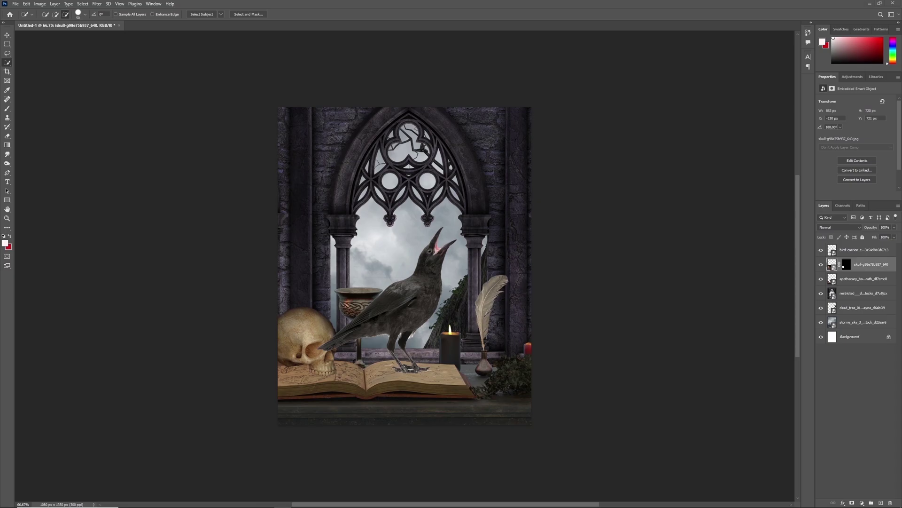
# Place the spider web image above the crow layer, scale it down and position it over the window's upper-right tracery.
pyautogui.click(855, 251)
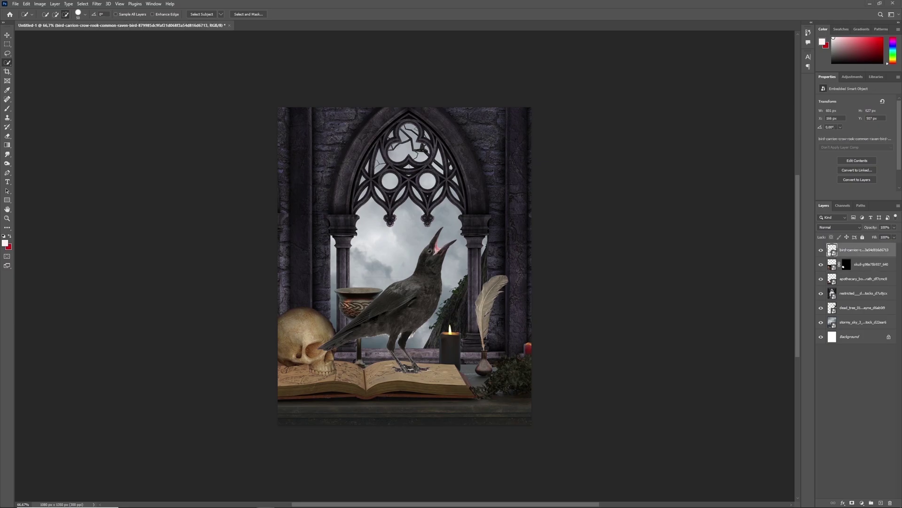
pyautogui.moveTo(1, 254); pyautogui.dragTo(370, 253)
pyautogui.moveTo(531, 141); pyautogui.dragTo(442, 196)
pyautogui.moveTo(416, 248); pyautogui.dragTo(445, 149)
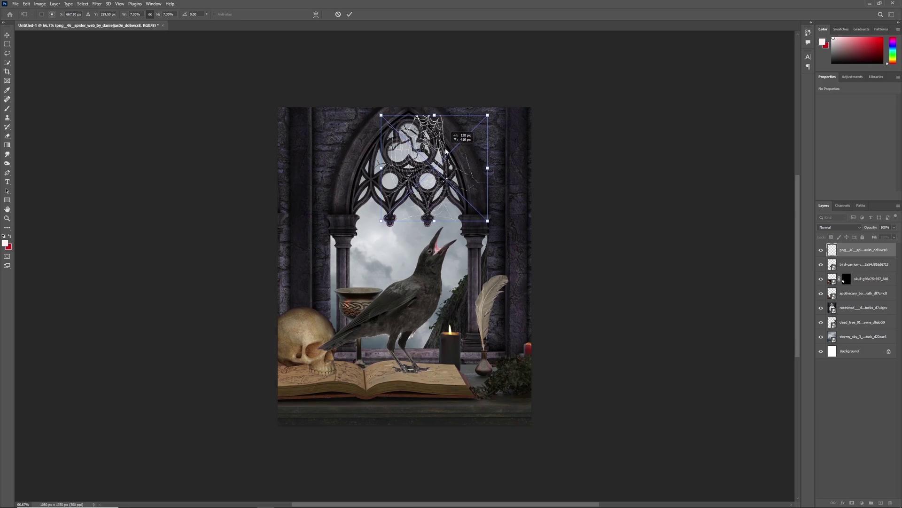
pyautogui.moveTo(471, 186); pyautogui.dragTo(481, 184)
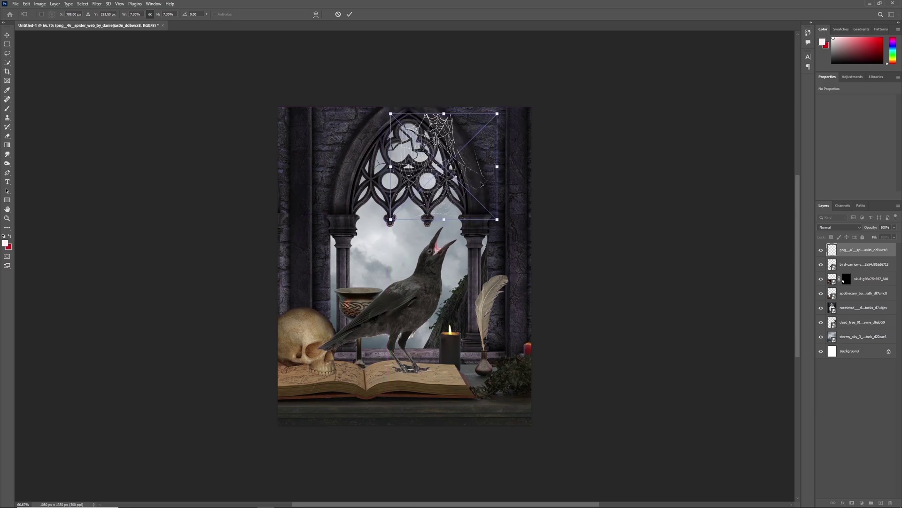
pyautogui.moveTo(497, 114); pyautogui.dragTo(482, 142)
pyautogui.moveTo(454, 176)
pyautogui.mouseDown()
pyautogui.moveTo(461, 160)
pyautogui.moveTo(449, 161)
pyautogui.mouseUp()
pyautogui.press('Return')
# Add a layer mask to the spider web and paint black with an enlarged brush to hide strands over the stone arch.
pyautogui.press('w')
pyautogui.click(852, 503)
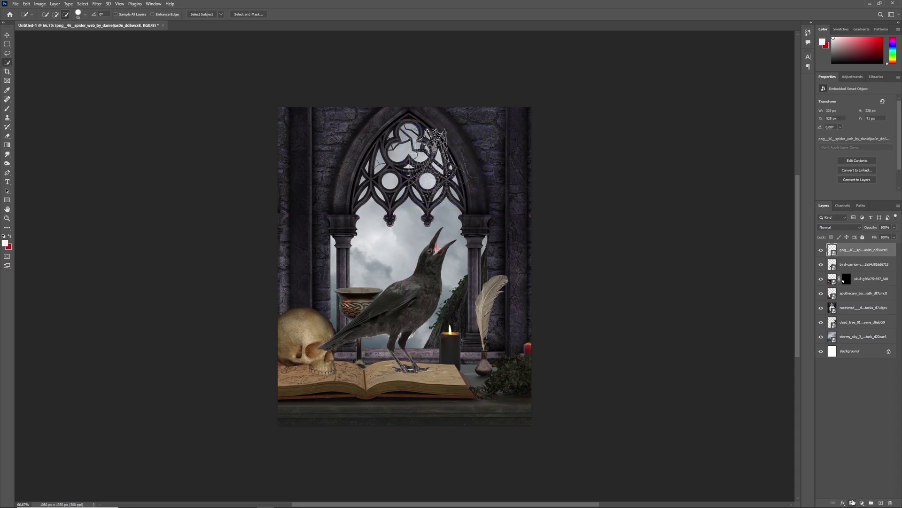
pyautogui.press('d')
pyautogui.press('x')
pyautogui.press('b')
pyautogui.click(49, 15)
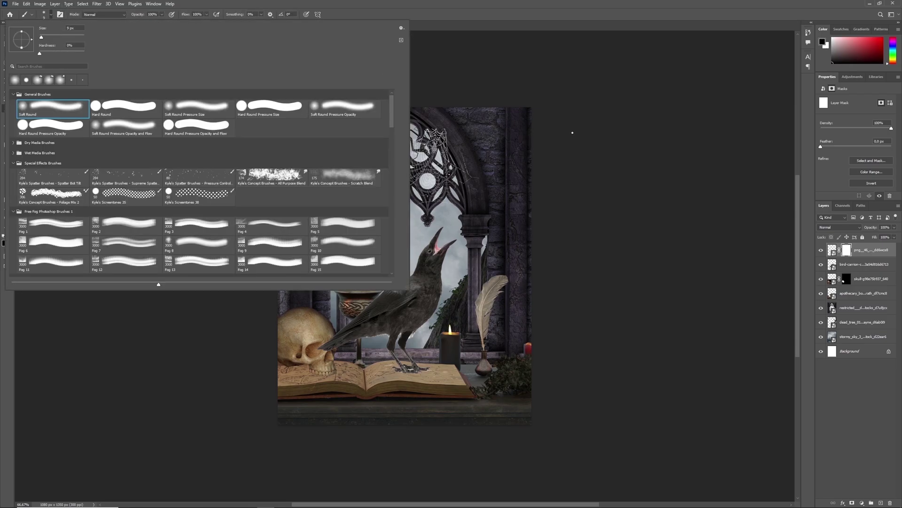
pyautogui.click(573, 132)
pyautogui.press(']')
pyautogui.press(']')
pyautogui.press(']')
pyautogui.press(']')
pyautogui.press(']')
pyautogui.press(']')
pyautogui.press(']')
pyautogui.press(']')
pyautogui.press(']')
pyautogui.press(']')
pyautogui.press(']')
pyautogui.moveTo(461, 126); pyautogui.dragTo(474, 162)
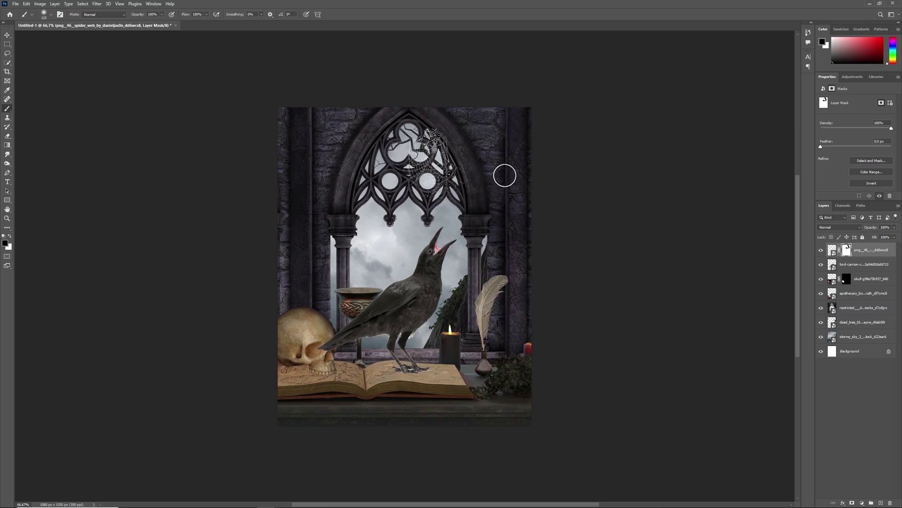
# Toggle the spider web layer's visibility to compare, and move the layer below the crow.
pyautogui.click(822, 251)
pyautogui.click(822, 251)
pyautogui.moveTo(871, 250); pyautogui.dragTo(836, 272)
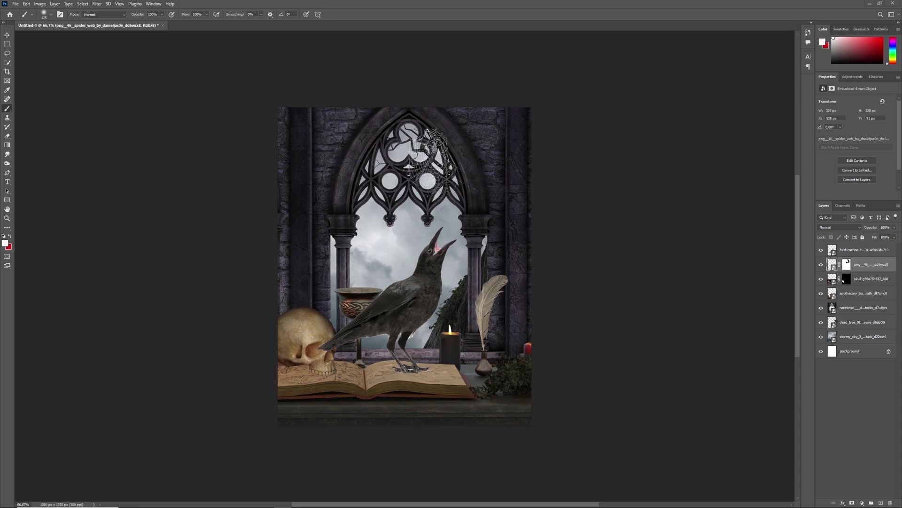
# Place the orange lens flare image beneath the crow layer and set its blend mode to Screen.
pyautogui.moveTo(347, 272); pyautogui.dragTo(339, 276)
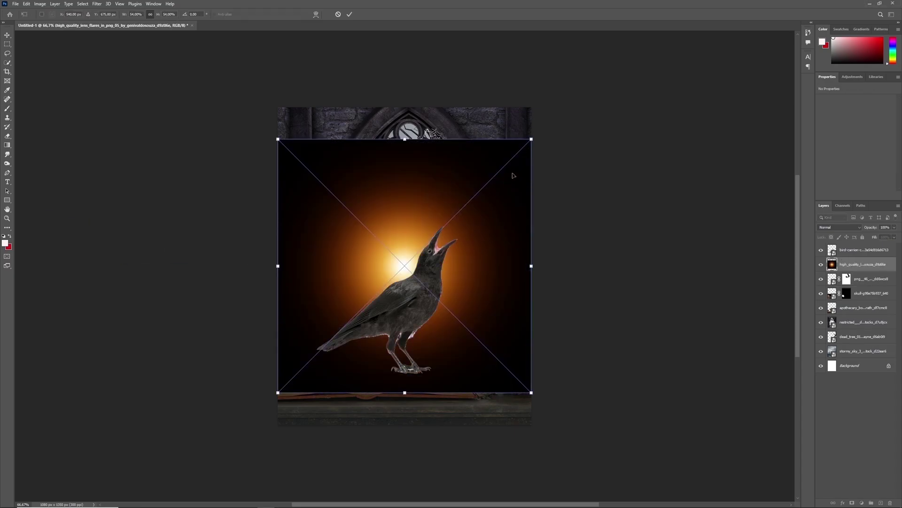
pyautogui.click(831, 227)
pyautogui.click(821, 281)
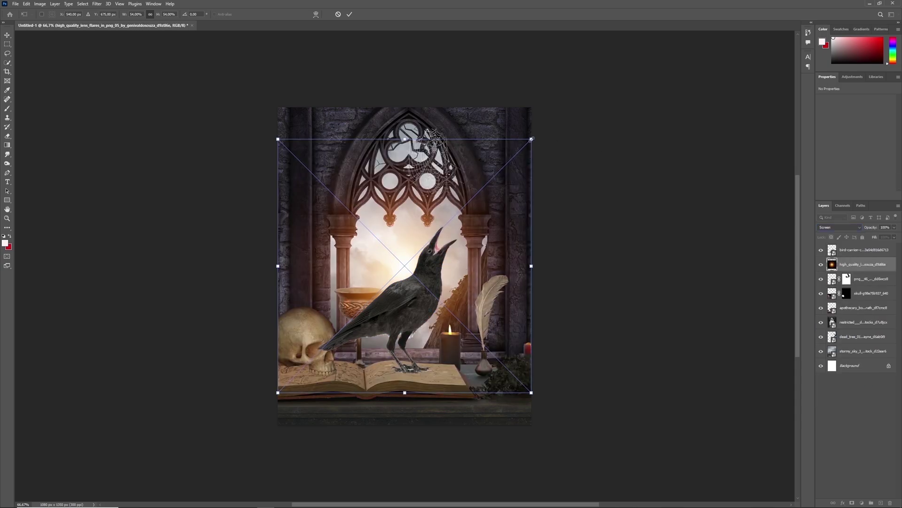
# Scale the lens flare down to a small glow and position it over the black candle's flame.
pyautogui.moveTo(531, 139); pyautogui.dragTo(480, 192)
pyautogui.moveTo(435, 257); pyautogui.dragTo(483, 323)
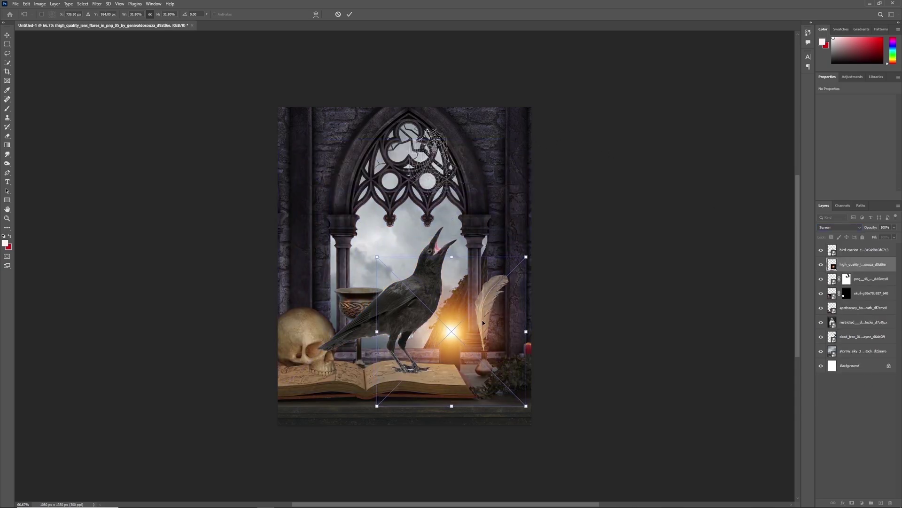
pyautogui.moveTo(527, 257); pyautogui.dragTo(491, 292)
pyautogui.moveTo(478, 332); pyautogui.dragTo(477, 330)
pyautogui.moveTo(489, 290); pyautogui.dragTo(481, 299)
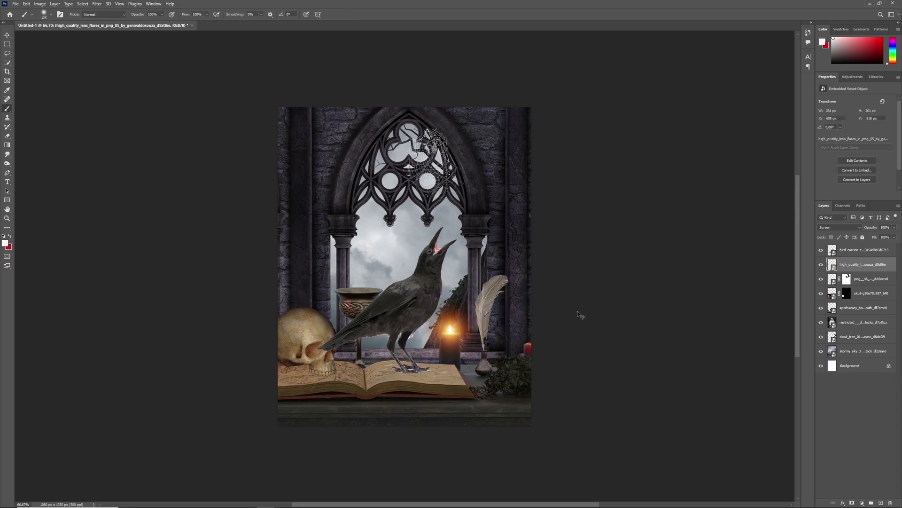
# Duplicate the candle flare and move the copy to the right of the quill, above the vines.
pyautogui.hotkey('ctrl', 'alt', 't')
pyautogui.moveTo(462, 332); pyautogui.dragTo(526, 342)
pyautogui.press('Return')
pyautogui.press('b')
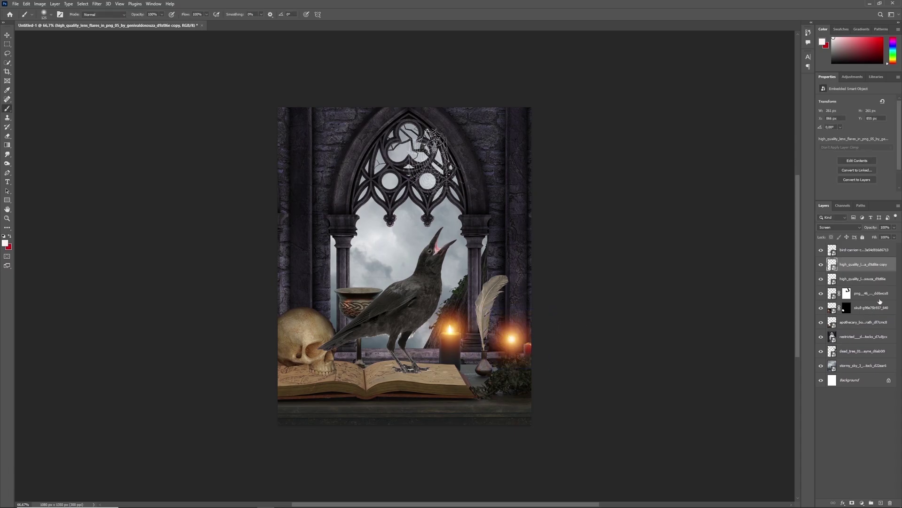
# Scale the apothecary desk image down slightly and reposition it beneath the crow so the candles and quill sit further inside the canvas.
pyautogui.click(860, 322)
pyautogui.hotkey('ctrl', 't')
pyautogui.moveTo(733, 127); pyautogui.dragTo(675, 155)
pyautogui.moveTo(611, 291); pyautogui.dragTo(591, 279)
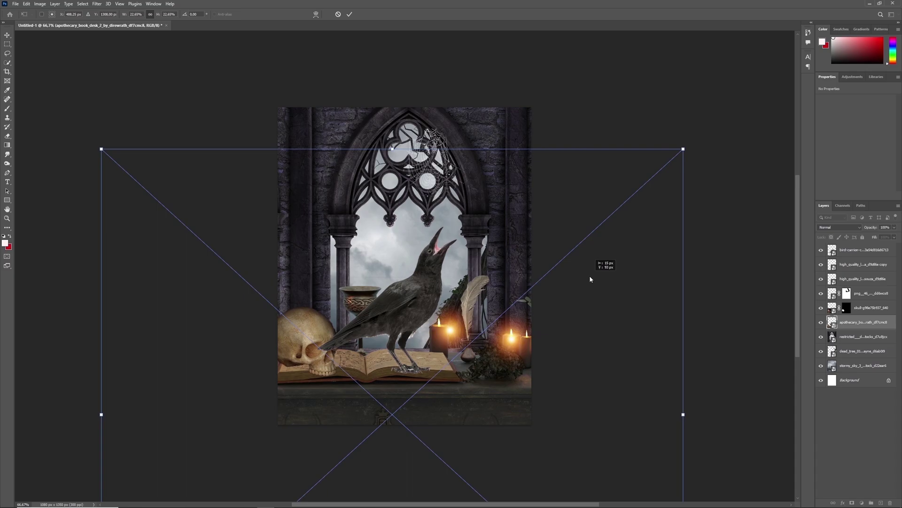
pyautogui.moveTo(687, 149); pyautogui.dragTo(689, 151)
pyautogui.moveTo(610, 298); pyautogui.dragTo(610, 302)
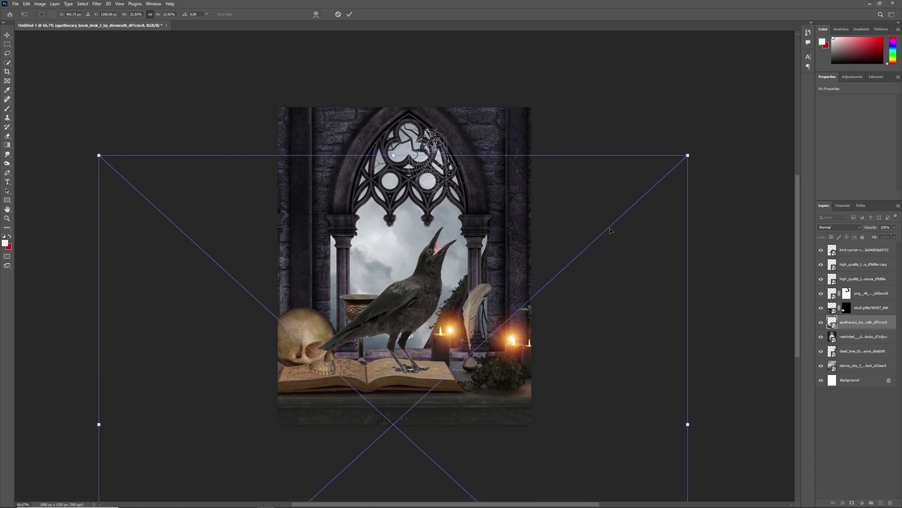
pyautogui.click(349, 14)
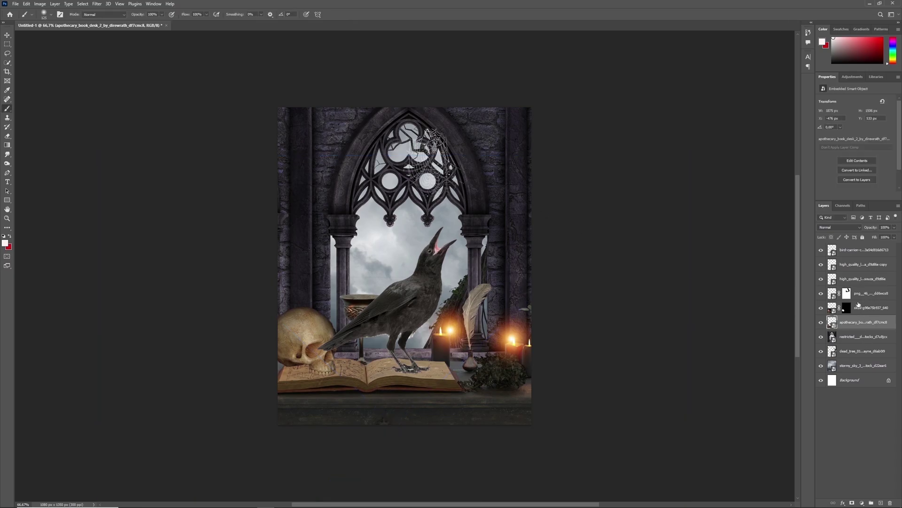
# Reposition the dead tree image behind the balcony window.
pyautogui.click(859, 349)
pyautogui.hotkey('ctrl', 't')
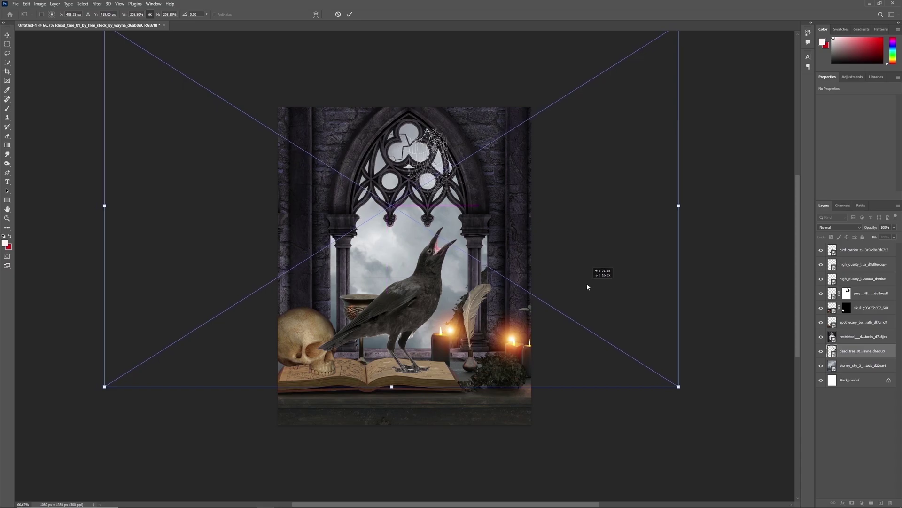
pyautogui.press('Return')
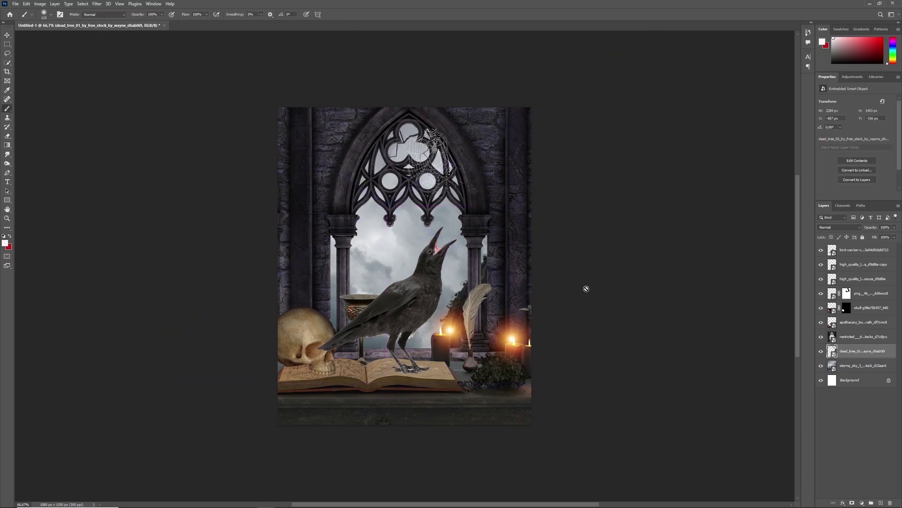
# Shrink the copied lens flare and move it over the flame of the candle behind the vines.
pyautogui.click(846, 264)
pyautogui.hotkey('ctrl', 't')
pyautogui.moveTo(529, 337); pyautogui.dragTo(530, 342)
pyautogui.moveTo(544, 308); pyautogui.dragTo(538, 315)
pyautogui.moveTo(529, 341); pyautogui.dragTo(529, 344)
pyautogui.press('Return')
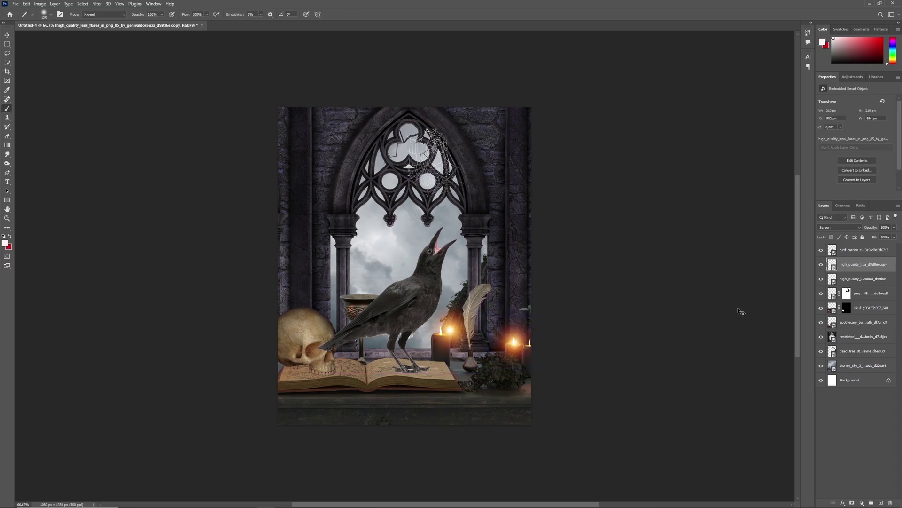
# Duplicate the candle glow, move the copy over the flame at the canvas edge and scale it smaller.
pyautogui.hotkey('ctrl', 'j')
pyautogui.hotkey('ctrl', 't')
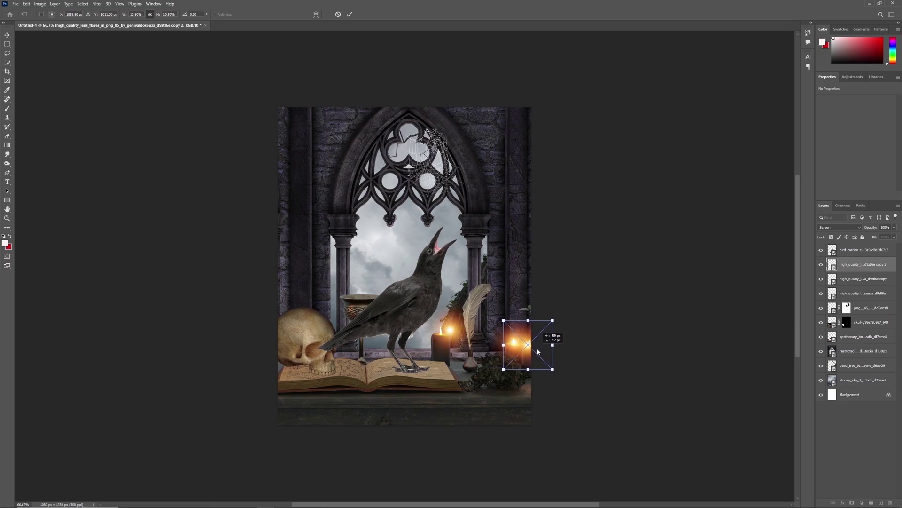
pyautogui.moveTo(552, 317)
pyautogui.mouseDown()
pyautogui.moveTo(535, 335)
pyautogui.moveTo(546, 328)
pyautogui.mouseUp()
pyautogui.press('Return')
pyautogui.hotkey('ctrl', 't')
pyautogui.press('Return')
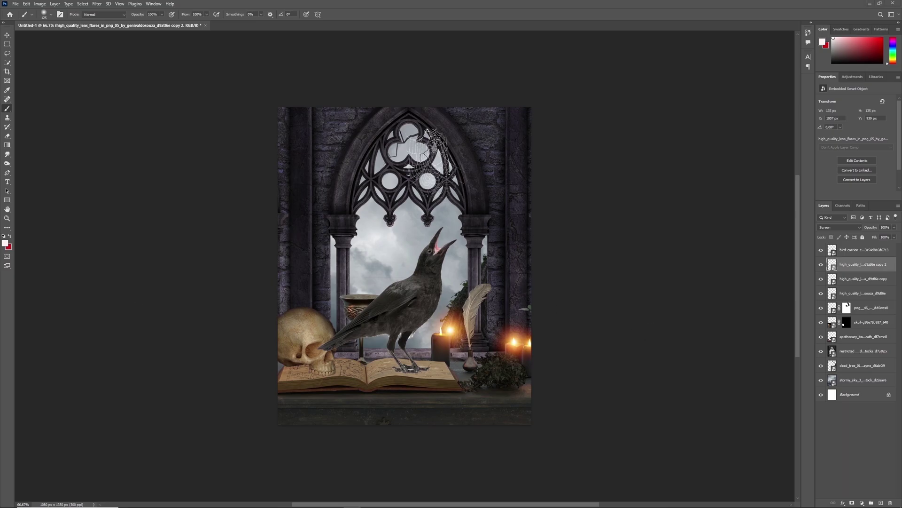
# Move the original lens flare back over the black candle's flame and adjust its size.
pyautogui.click(848, 294)
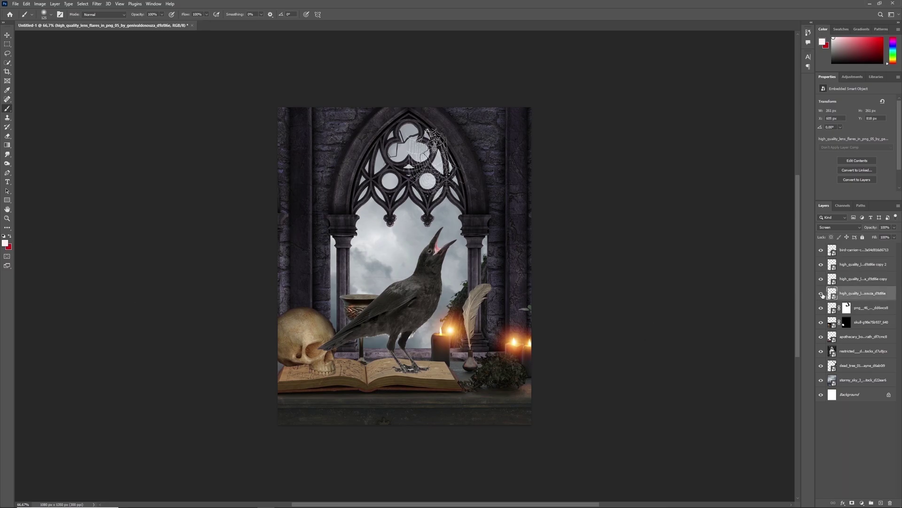
pyautogui.hotkey('ctrl', 't')
pyautogui.moveTo(461, 330); pyautogui.dragTo(451, 330)
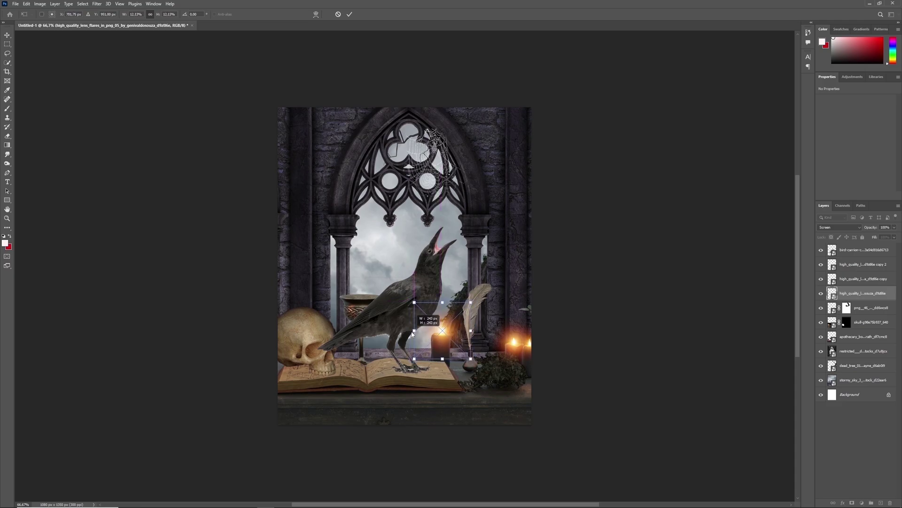
pyautogui.press('Return')
pyautogui.press('b')
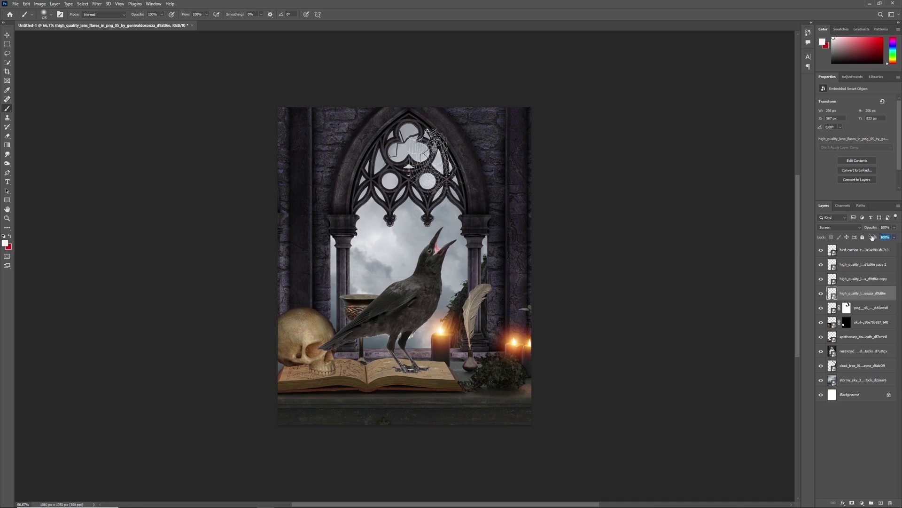
# Lower the fill of the black candle's glow, and set the fill of the first glow copy to 59%.
pyautogui.moveTo(874, 237); pyautogui.dragTo(873, 238)
pyautogui.click(821, 279)
pyautogui.click(822, 280)
pyautogui.click(852, 280)
pyautogui.click(875, 239)
pyautogui.write('59')
pyautogui.press('Return')
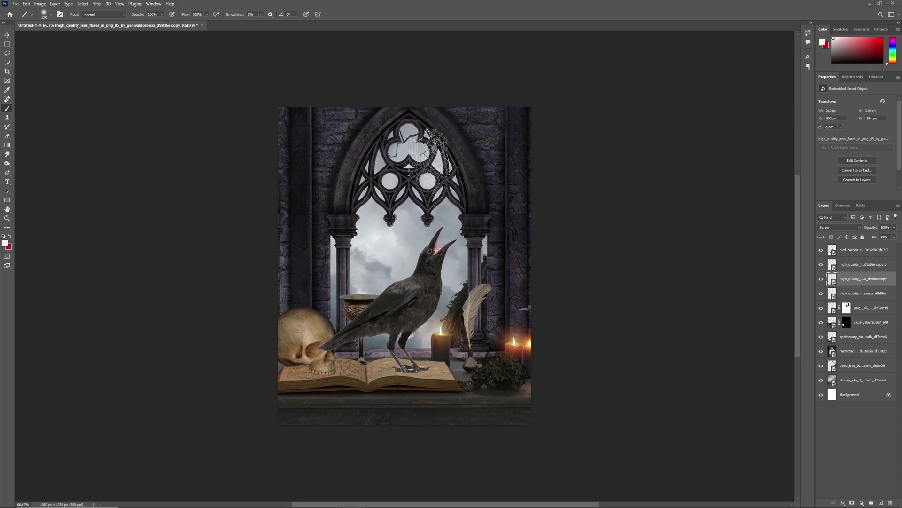
# Place the smoke image enlarged over the whole canvas, move it above the crow layer and set its blend mode to Screen.
pyautogui.moveTo(0, 235); pyautogui.dragTo(382, 236)
pyautogui.moveTo(531, 179)
pyautogui.mouseDown()
pyautogui.moveTo(645, 94)
pyautogui.moveTo(644, 106)
pyautogui.mouseUp()
pyautogui.press('Return')
pyautogui.press('b')
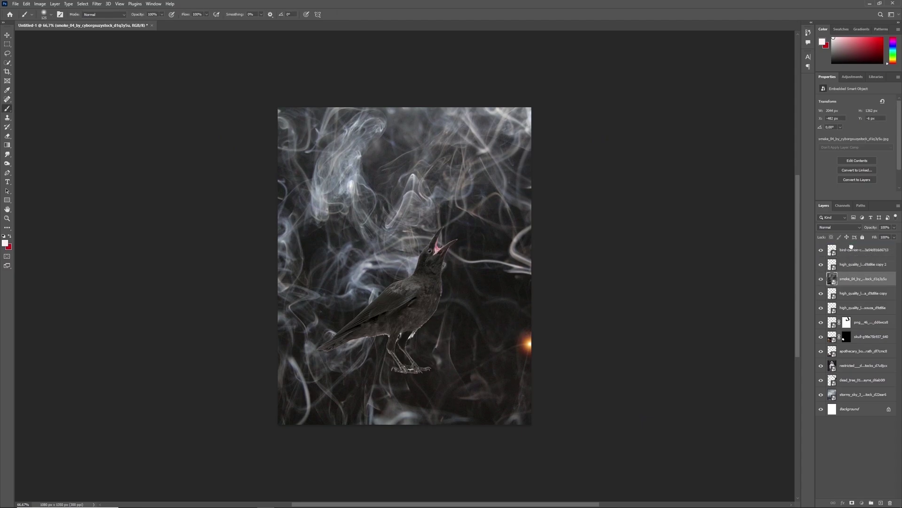
pyautogui.moveTo(851, 247); pyautogui.dragTo(852, 247)
pyautogui.click(839, 227)
pyautogui.click(832, 287)
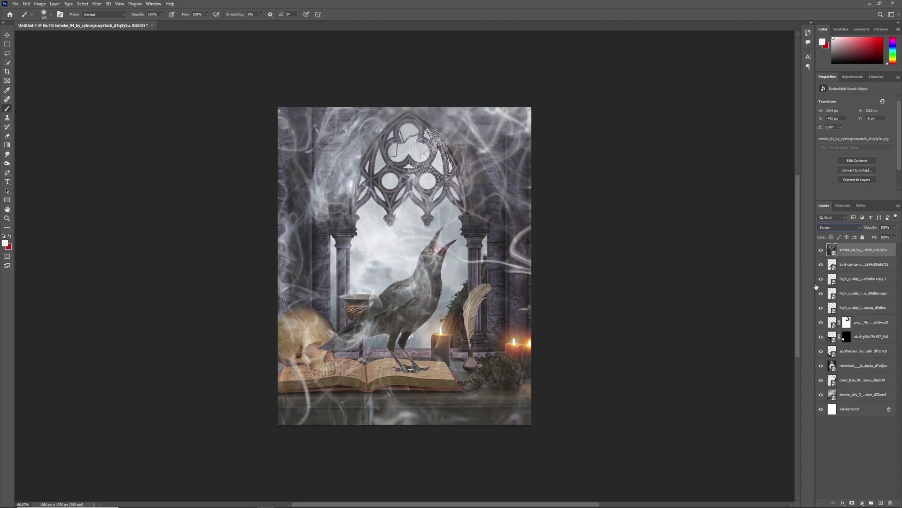
# Add a layer mask to the smoke layer and set up a large black brush at 52% opacity.
pyautogui.click(852, 503)
pyautogui.press('d')
pyautogui.press('x')
pyautogui.press(']')
pyautogui.press(']')
pyautogui.press(']')
pyautogui.press(']')
pyautogui.press(']')
pyautogui.press(']')
pyautogui.press(']')
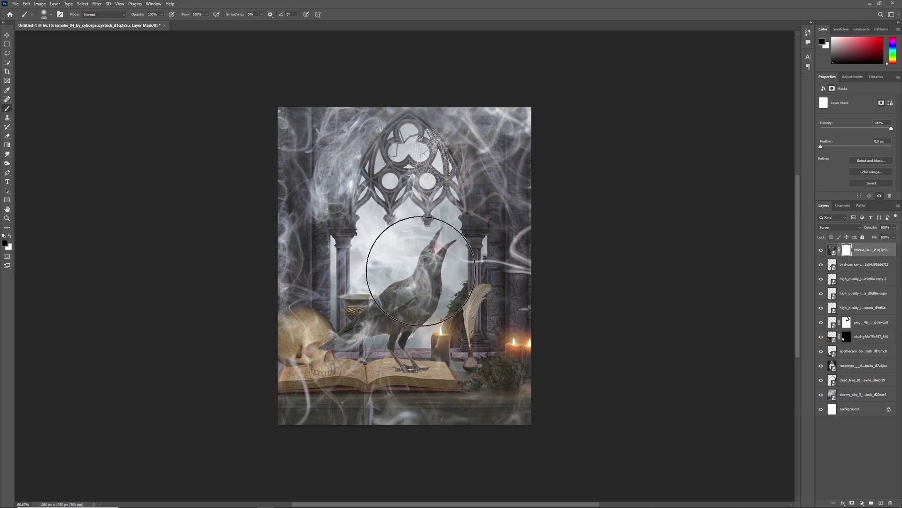
pyautogui.click(163, 14)
pyautogui.moveTo(163, 22); pyautogui.dragTo(145, 22)
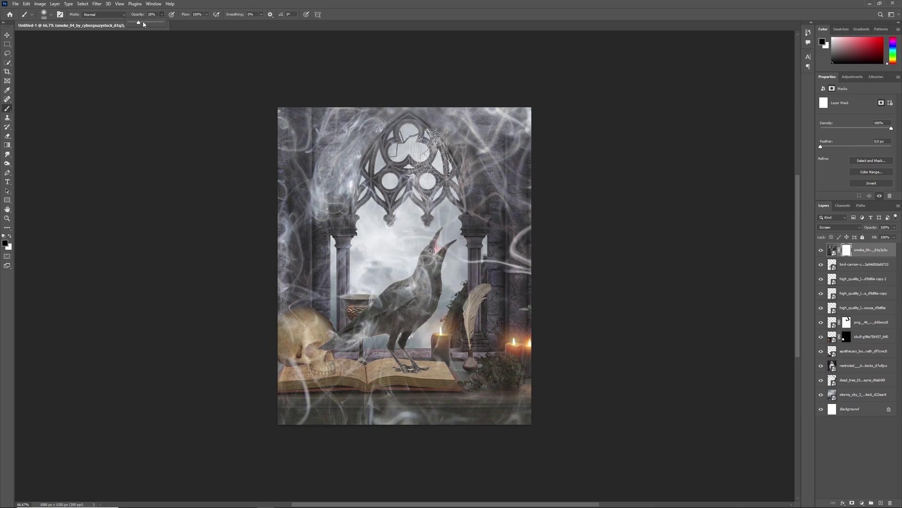
# Mask the smoke off the crow's body and tail with a smaller brush.
pyautogui.click(421, 285)
pyautogui.press('[')
pyautogui.press('[')
pyautogui.press('[')
pyautogui.moveTo(412, 300)
pyautogui.mouseDown()
pyautogui.moveTo(439, 240)
pyautogui.moveTo(434, 281)
pyautogui.moveTo(398, 300)
pyautogui.moveTo(384, 324)
pyautogui.moveTo(371, 317)
pyautogui.moveTo(370, 331)
pyautogui.moveTo(344, 341)
pyautogui.moveTo(434, 322)
pyautogui.moveTo(414, 340)
pyautogui.moveTo(340, 341)
pyautogui.mouseUp()
pyautogui.press(']')
# Paint some smoke back over the crow's body and wing in white on the smoke mask.
pyautogui.press('x')
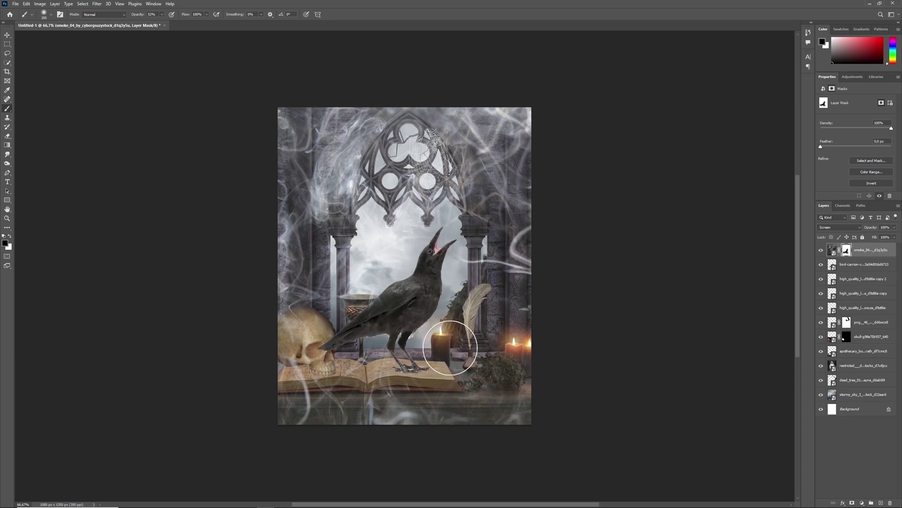
pyautogui.press('x')
pyautogui.press('x')
pyautogui.moveTo(418, 298)
pyautogui.mouseDown()
pyautogui.moveTo(378, 338)
pyautogui.moveTo(356, 333)
pyautogui.mouseUp()
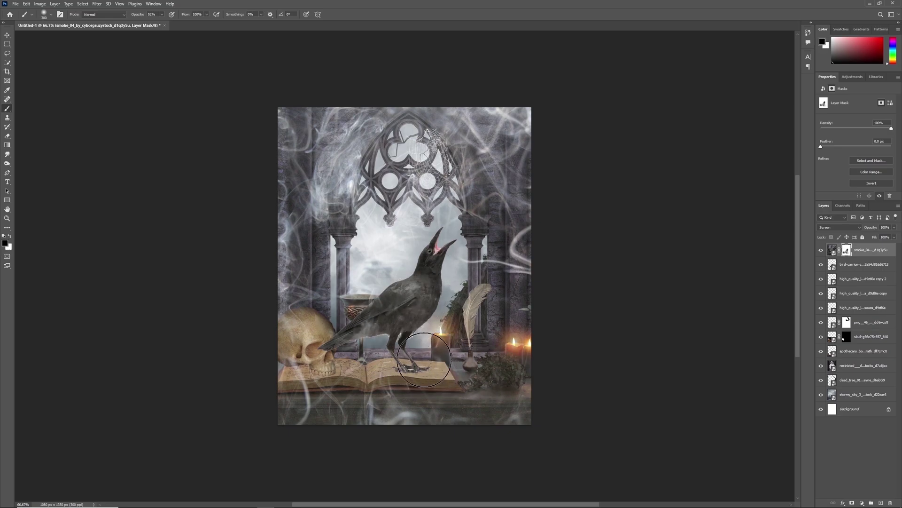
# Mask the smoke off the crow's wing, tail and chest again in black.
pyautogui.press('x')
pyautogui.moveTo(374, 303)
pyautogui.mouseDown()
pyautogui.moveTo(406, 337)
pyautogui.moveTo(440, 298)
pyautogui.moveTo(422, 274)
pyautogui.moveTo(431, 263)
pyautogui.moveTo(355, 337)
pyautogui.mouseUp()
pyautogui.moveTo(447, 258)
pyautogui.mouseDown()
pyautogui.moveTo(421, 293)
pyautogui.moveTo(377, 318)
pyautogui.moveTo(406, 313)
pyautogui.mouseUp()
pyautogui.press('x')
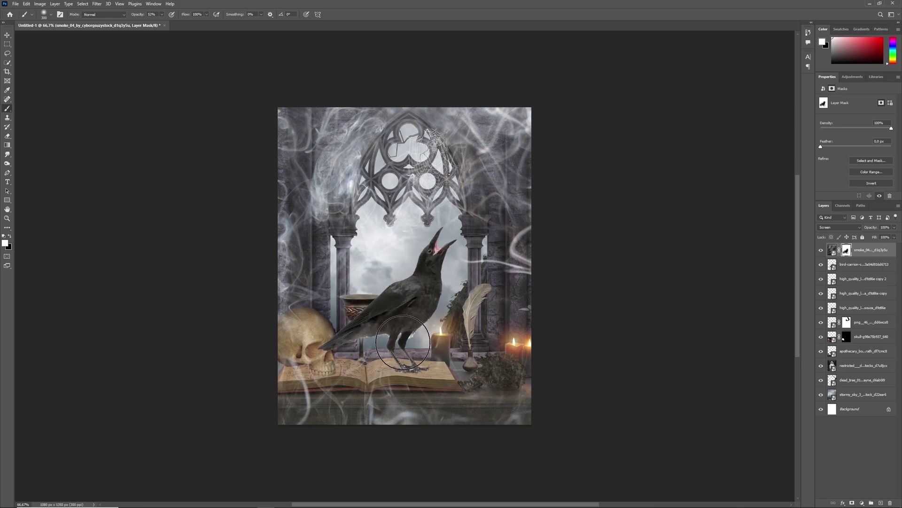
# Toggle the crow layer's visibility to compare, and add a layer mask to it.
pyautogui.click(822, 264)
pyautogui.click(821, 264)
pyautogui.click(864, 264)
pyautogui.click(852, 503)
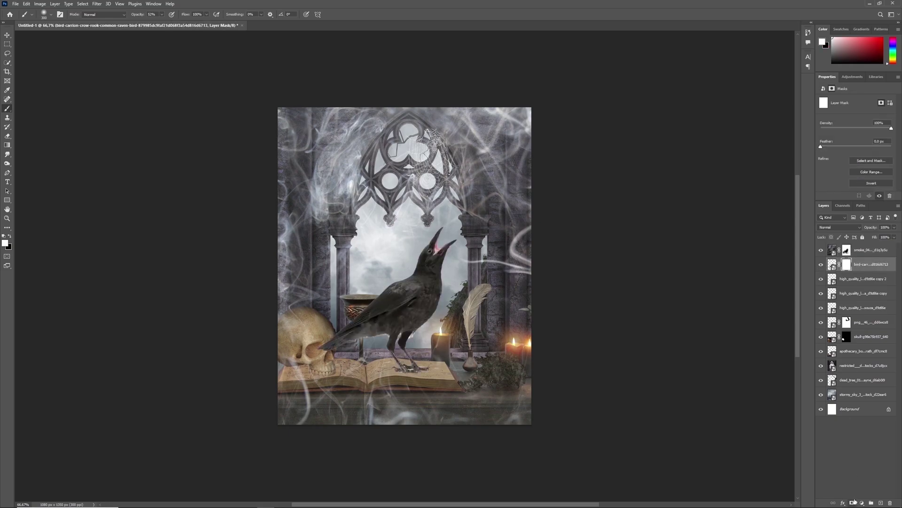
# Set a small black brush to 100% opacity and mask the fringe under the crow's belly beside its legs.
pyautogui.click(7, 218)
pyautogui.click(415, 309)
pyautogui.press('b')
pyautogui.press('x')
pyautogui.press('[')
pyautogui.press('[')
pyautogui.press('[')
pyautogui.press('[')
pyautogui.click(162, 15)
pyautogui.click(491, 374)
pyautogui.moveTo(410, 418)
pyautogui.mouseDown()
pyautogui.moveTo(444, 376)
pyautogui.moveTo(385, 441)
pyautogui.mouseUp()
# Choose a different small brush tip and mask the fringe along the crow's legs, underside and chest.
pyautogui.click(50, 15)
pyautogui.click(67, 56)
pyautogui.click(447, 377)
pyautogui.press('[')
pyautogui.press('[')
pyautogui.moveTo(353, 411); pyautogui.dragTo(332, 452)
pyautogui.moveTo(300, 418); pyautogui.dragTo(196, 428)
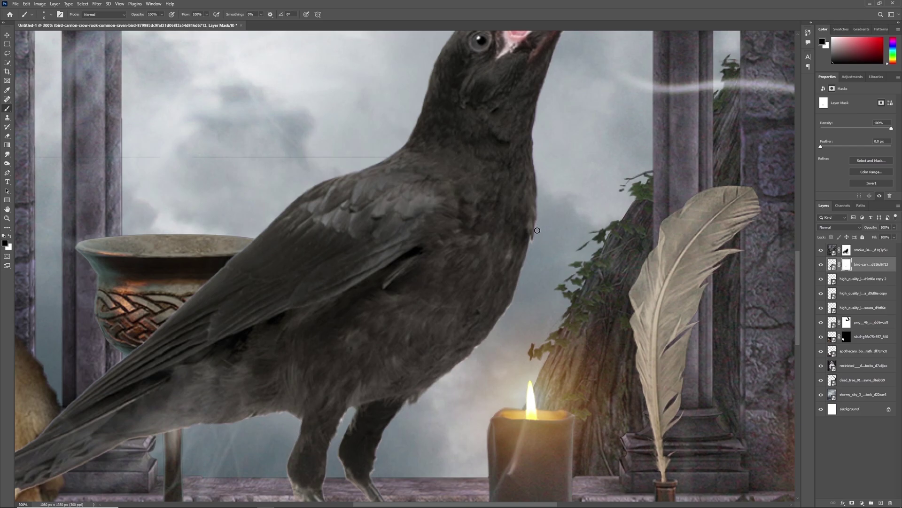
pyautogui.moveTo(531, 254)
pyautogui.mouseDown()
pyautogui.moveTo(506, 317)
pyautogui.moveTo(512, 312)
pyautogui.moveTo(469, 360)
pyautogui.moveTo(454, 373)
pyautogui.moveTo(419, 370)
pyautogui.mouseUp()
# Mask the remaining fringe around the crow's claws and the edges and tip of its tail.
pyautogui.moveTo(797, 261); pyautogui.dragTo(798, 227)
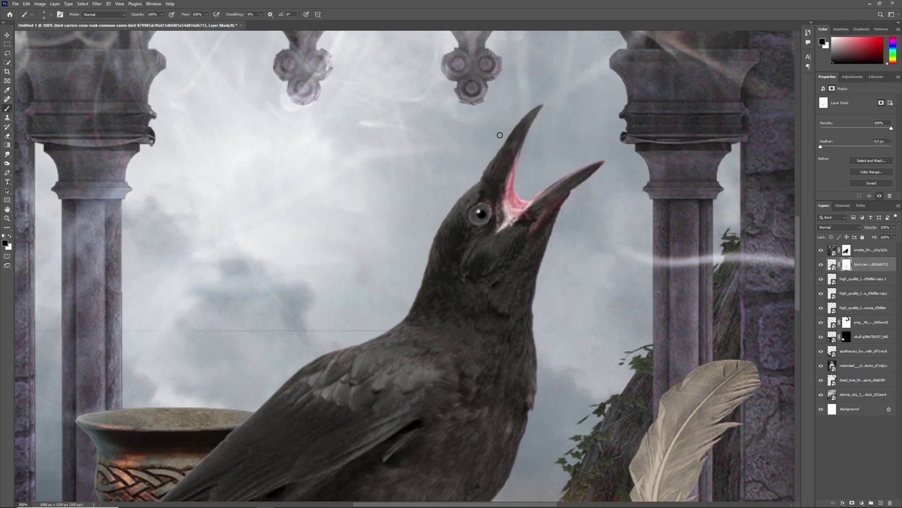
pyautogui.moveTo(793, 254); pyautogui.dragTo(795, 335)
pyautogui.moveTo(409, 377); pyautogui.dragTo(401, 377)
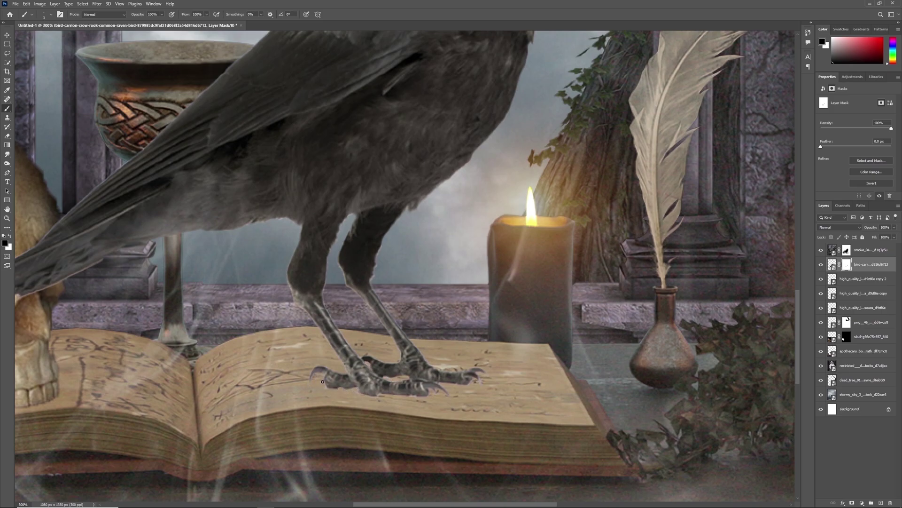
pyautogui.moveTo(403, 396); pyautogui.dragTo(444, 395)
pyautogui.moveTo(101, 262); pyautogui.dragTo(41, 291)
pyautogui.hscroll(-5, 204, 218)
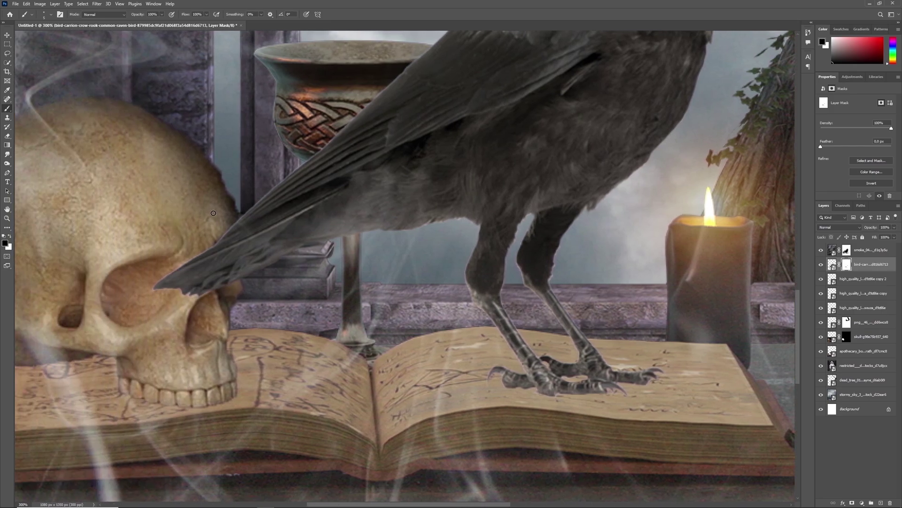
pyautogui.moveTo(185, 259)
pyautogui.mouseDown()
pyautogui.moveTo(153, 285)
pyautogui.moveTo(172, 291)
pyautogui.mouseUp()
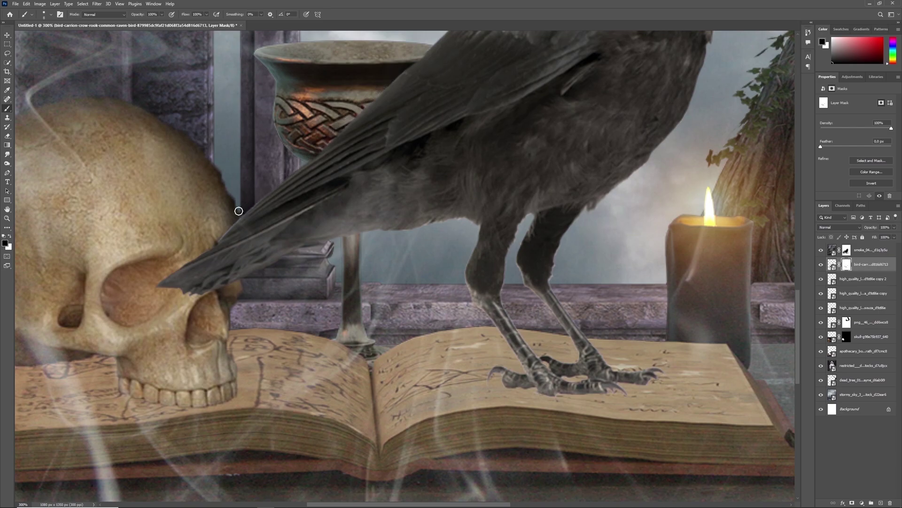
pyautogui.scroll(5, 477, 420)
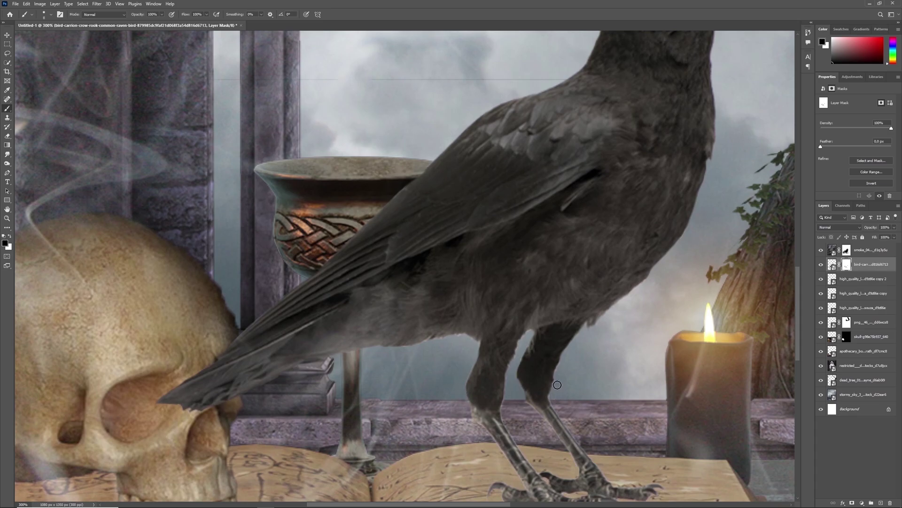
pyautogui.hotkey('ctrl', '-')
pyautogui.click(7, 218)
pyautogui.click(212, 15)
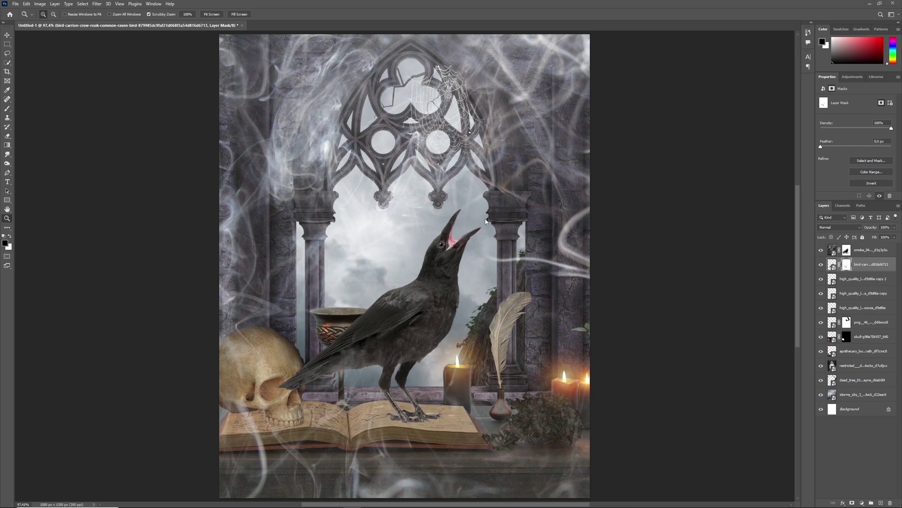
# Add a Levels adjustment directly above the stormy sky layer and set its white output level to 209.
pyautogui.click(856, 397)
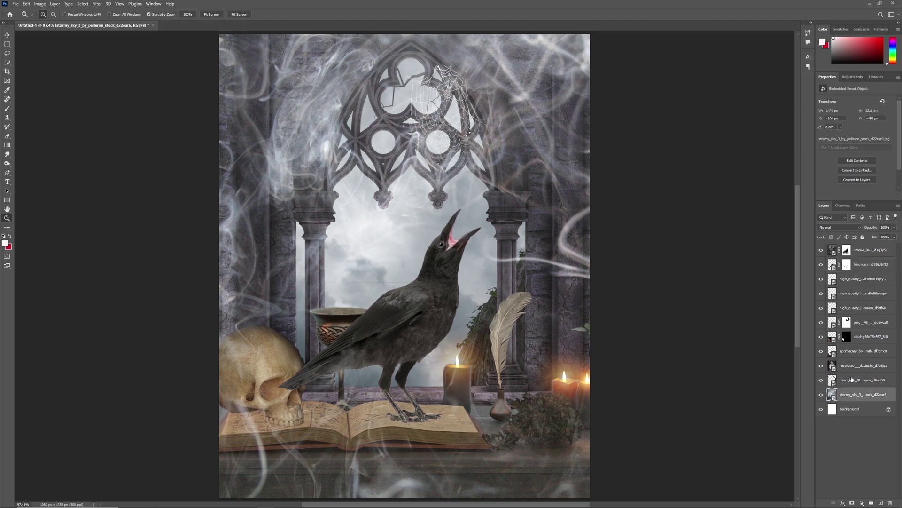
pyautogui.click(863, 502)
pyautogui.click(871, 407)
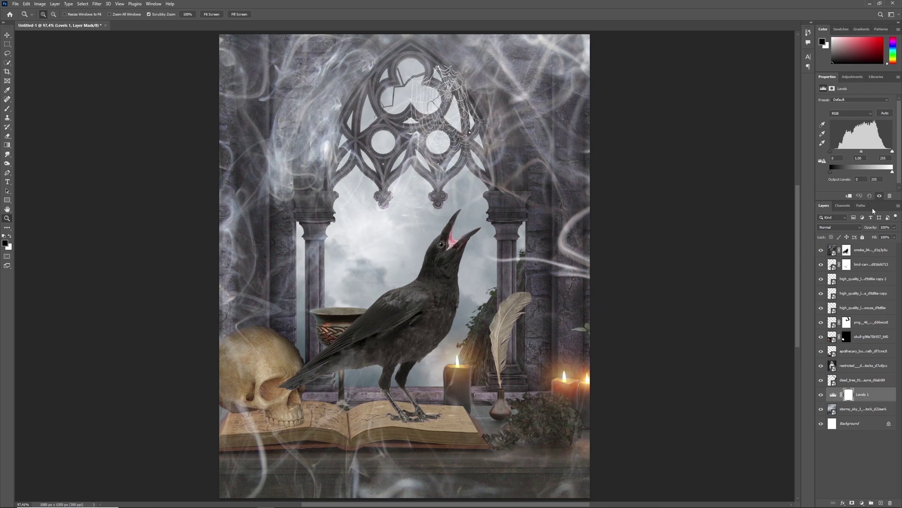
pyautogui.moveTo(828, 201); pyautogui.dragTo(836, 211)
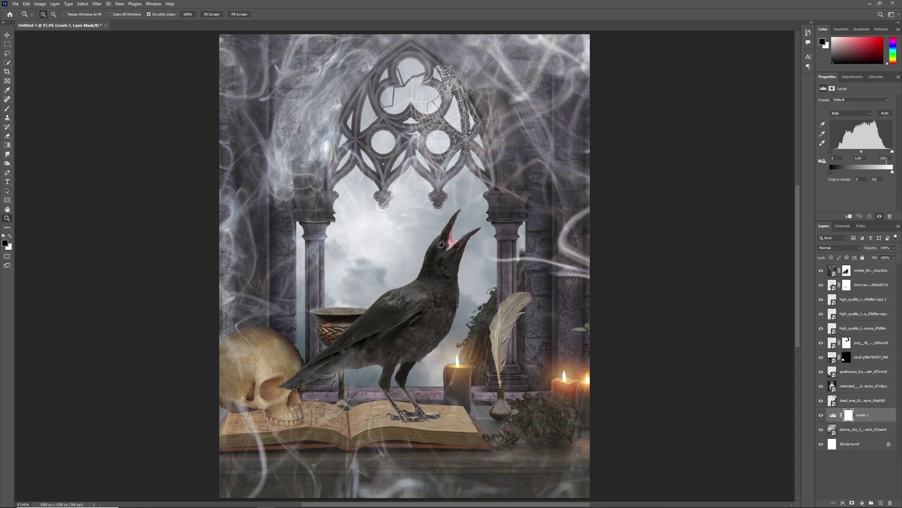
pyautogui.write('209')
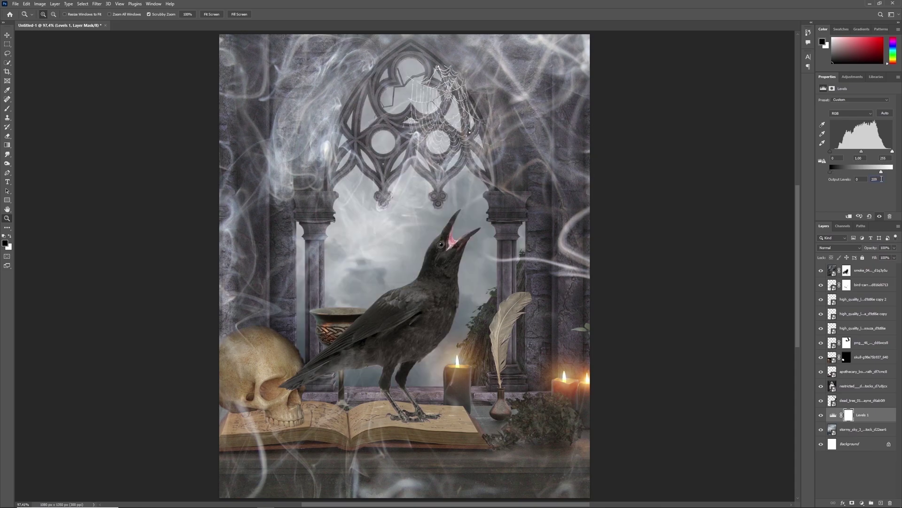
pyautogui.click(822, 415)
pyautogui.click(821, 357)
pyautogui.click(821, 357)
pyautogui.click(846, 357)
pyautogui.press('b')
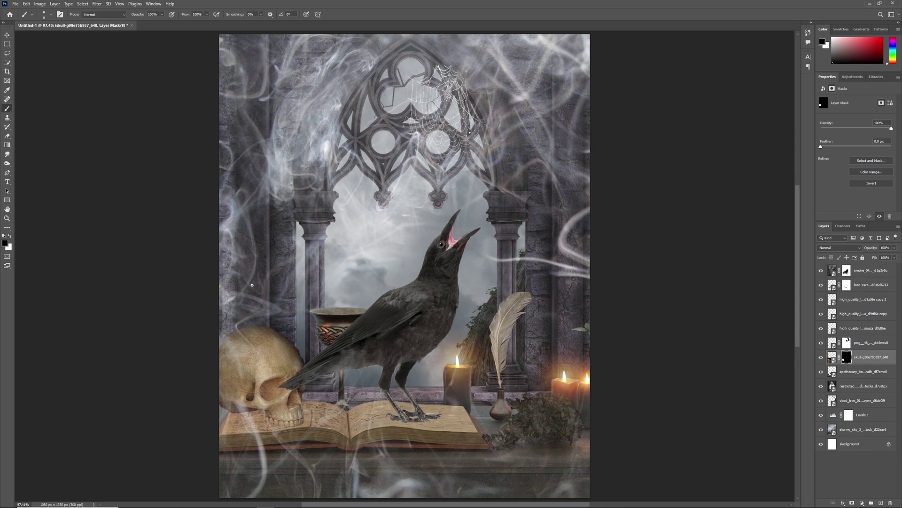
pyautogui.press(']')
pyautogui.press(']')
pyautogui.press(']')
pyautogui.press(']')
pyautogui.press(']')
pyautogui.press(']')
pyautogui.press(']')
pyautogui.press(']')
pyautogui.press(']')
# Mask the Levels darkening out of the sky behind the crow with one dab of a very large soft black brush.
pyautogui.click(839, 418)
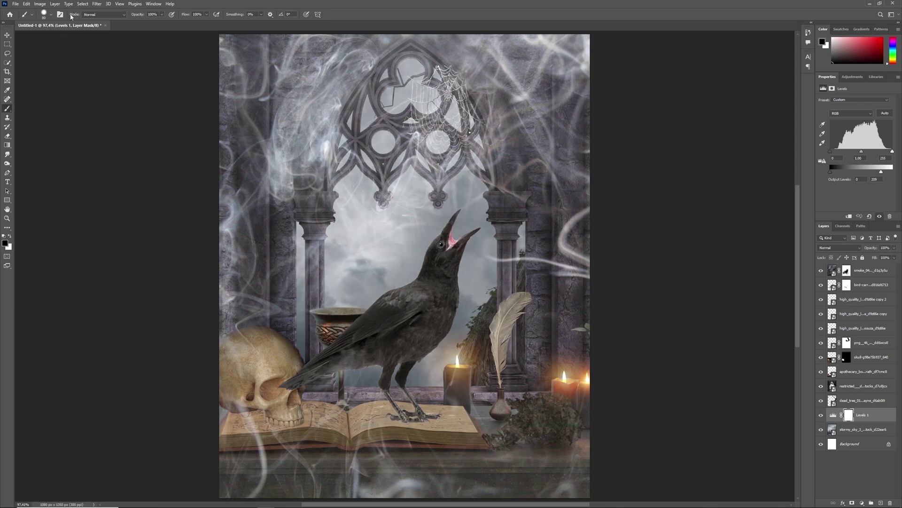
pyautogui.click(47, 14)
pyautogui.click(52, 108)
pyautogui.click(595, 229)
pyautogui.press(']')
pyautogui.press(']')
pyautogui.press(']')
pyautogui.press(']')
pyautogui.press(']')
pyautogui.press(']')
pyautogui.press(']')
pyautogui.press(']')
pyautogui.press(']')
pyautogui.press(']')
pyautogui.press(']')
pyautogui.press(']')
pyautogui.press(']')
pyautogui.press(']')
pyautogui.press('[')
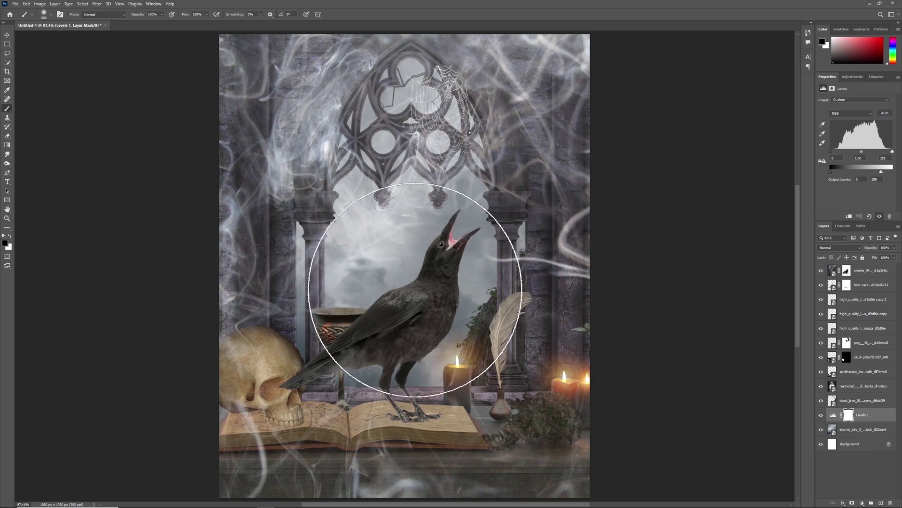
pyautogui.click(423, 295)
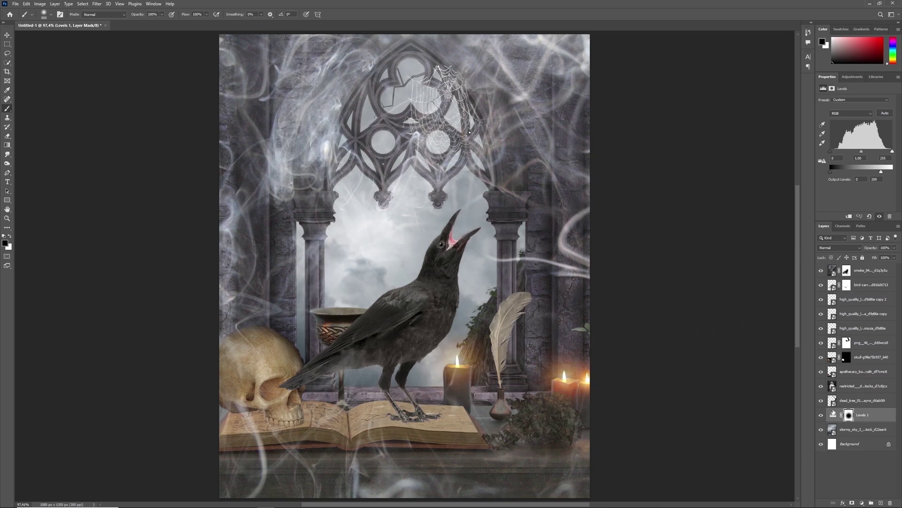
# Restore part of the sky's Levels darkening on its mask with a smaller white brush.
pyautogui.press('x')
pyautogui.press('[')
pyautogui.press('[')
pyautogui.press('[')
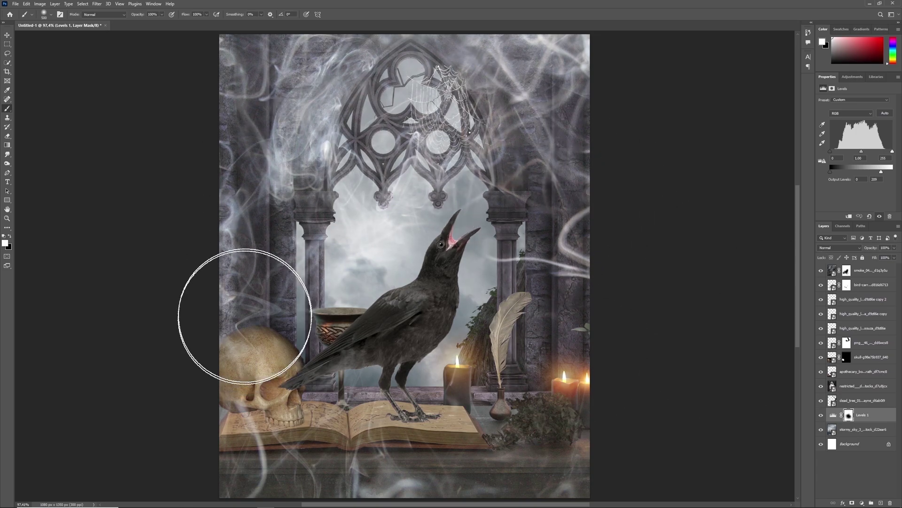
# Apply a Gaussian Blur with a radius of 2.5 pixels to the dead tree layer.
pyautogui.click(832, 400)
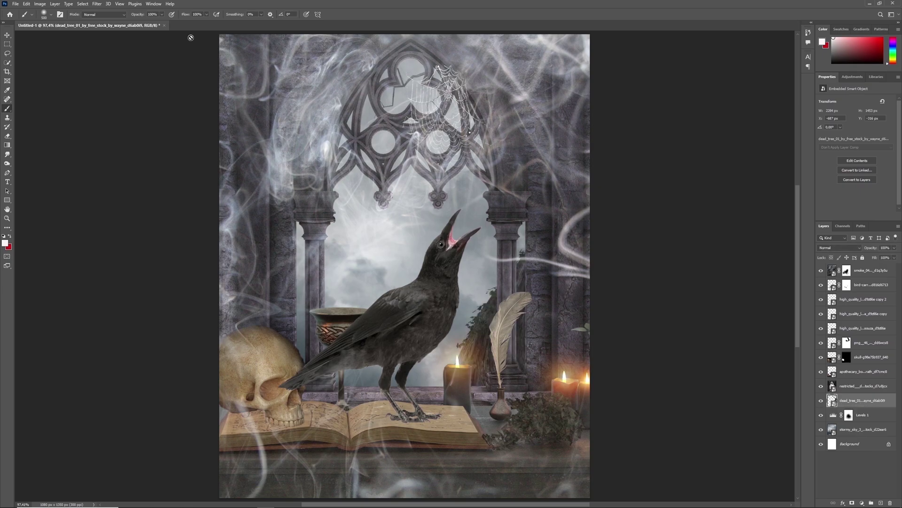
pyautogui.click(96, 4)
pyautogui.moveTo(141, 95)
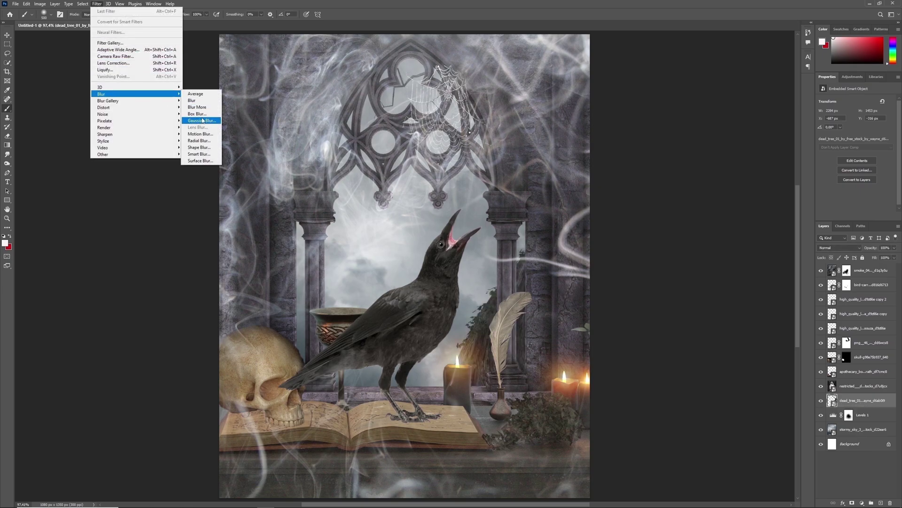
pyautogui.click(202, 119)
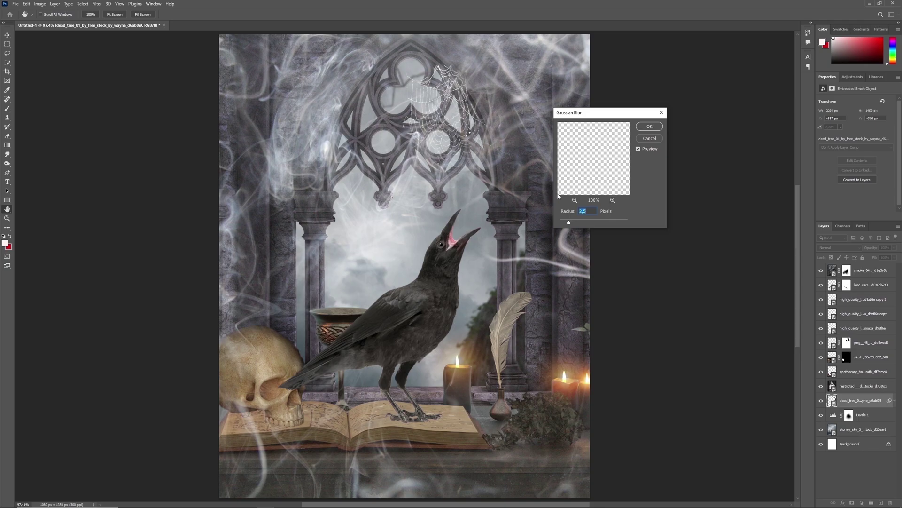
pyautogui.press('Return')
pyautogui.press('b')
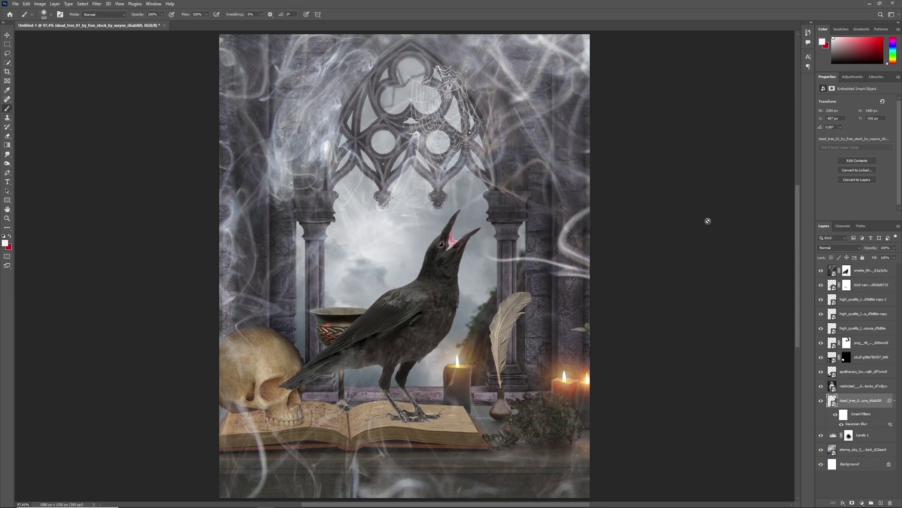
# Apply a Gaussian Blur smart filter to the dark gothic balcony layer.
pyautogui.click(821, 386)
pyautogui.click(821, 386)
pyautogui.click(832, 387)
pyautogui.click(96, 4)
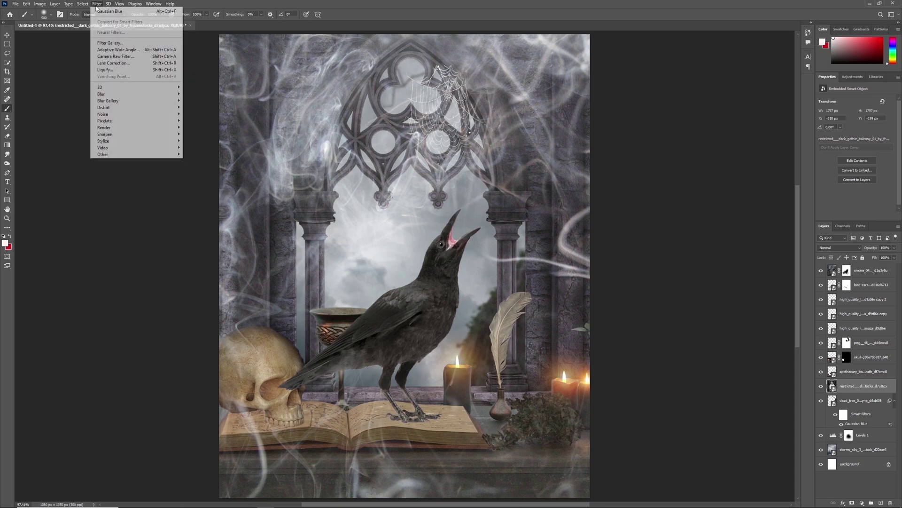
pyautogui.click(117, 11)
pyautogui.click(649, 127)
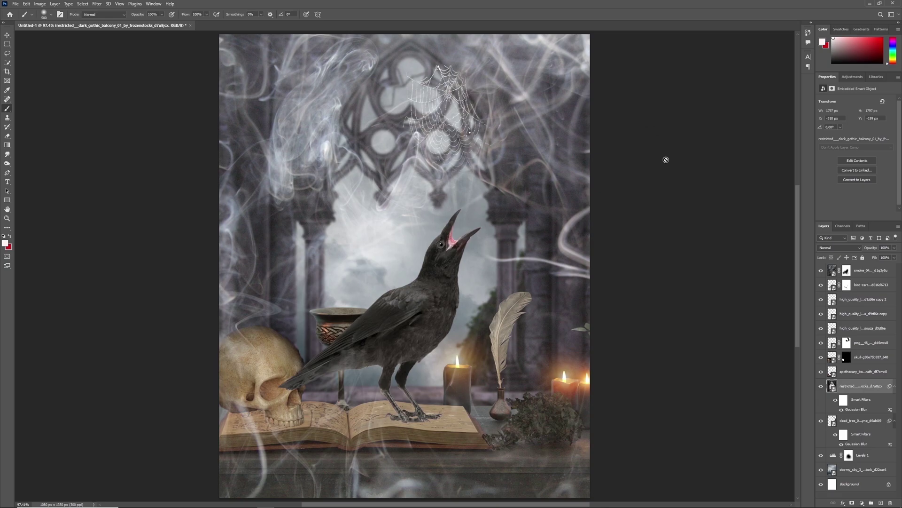
# Add a Levels adjustment clipped to the apothecary book desk layer.
pyautogui.click(855, 373)
pyautogui.click(821, 372)
pyautogui.click(821, 372)
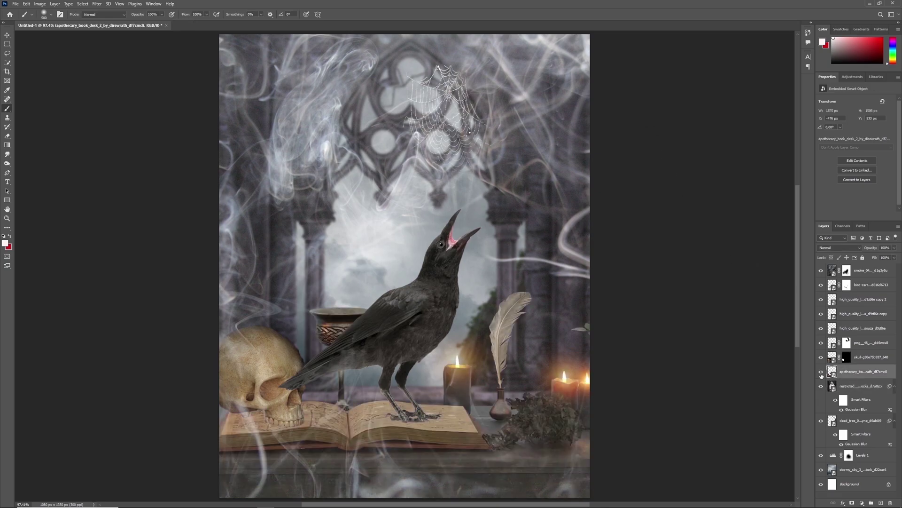
pyautogui.click(862, 502)
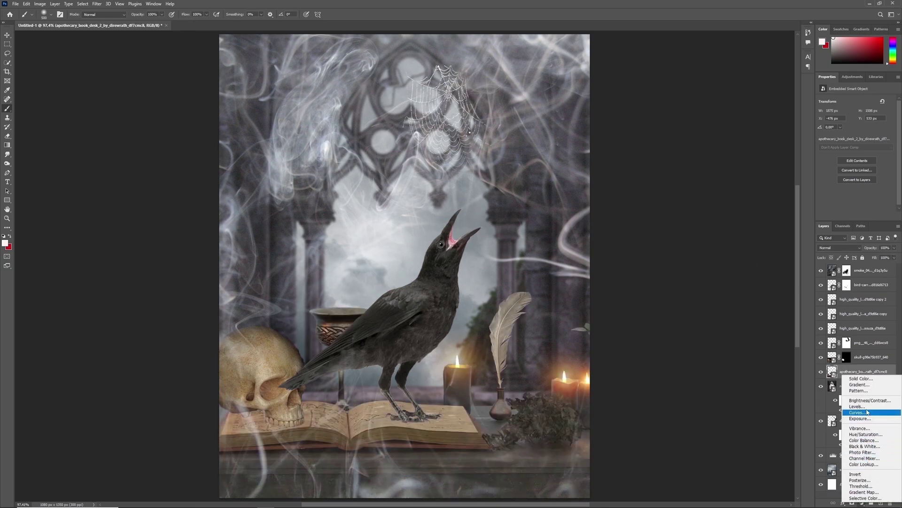
pyautogui.click(860, 410)
pyautogui.click(849, 217)
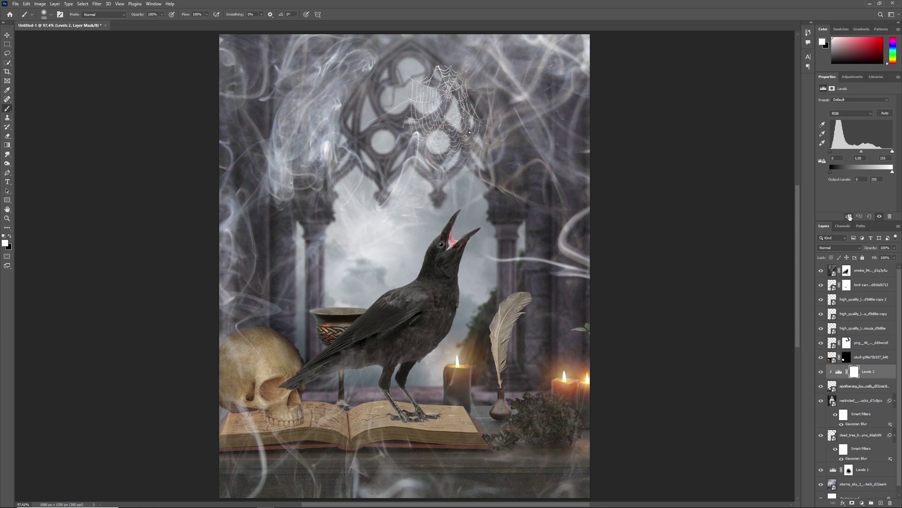
# Set the desk's Levels midtones to 0.82, white input to 194 and black output to 10, comparing before and after.
pyautogui.click(859, 158)
pyautogui.write('0,82')
pyautogui.press('Return')
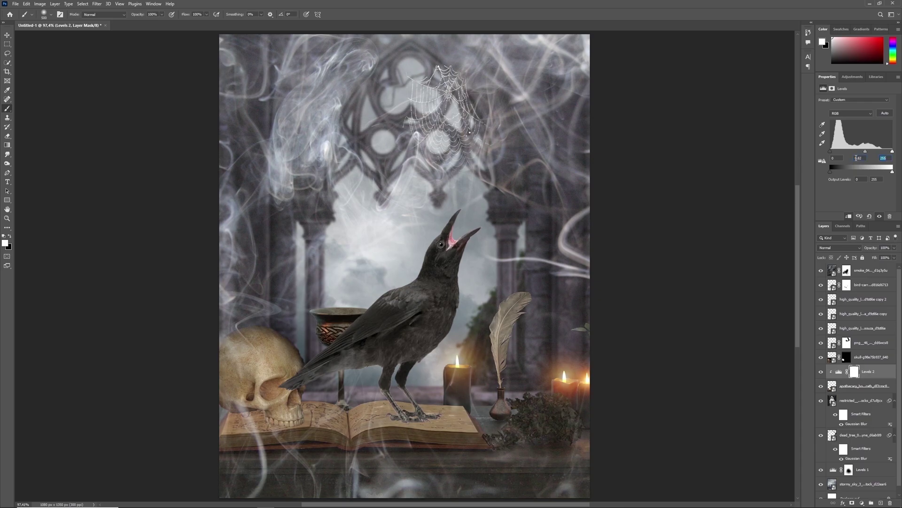
pyautogui.write('194')
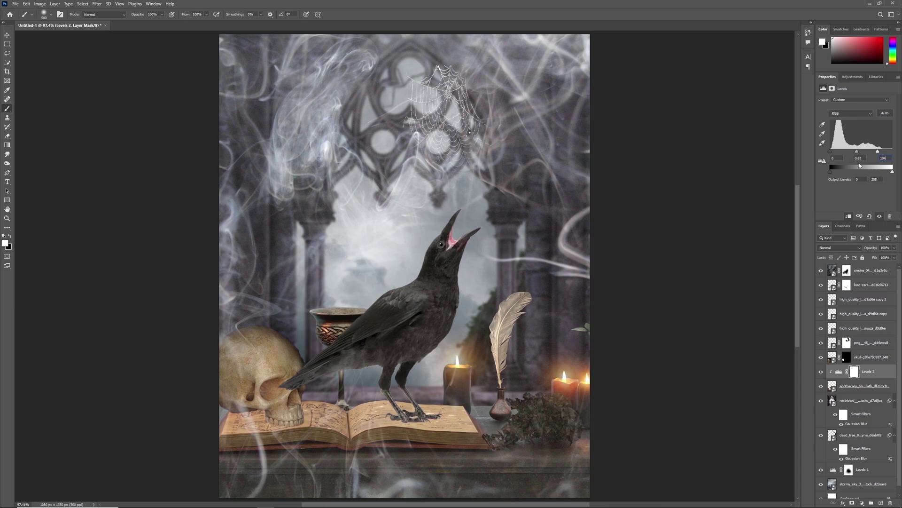
pyautogui.write('10')
pyautogui.click(822, 372)
pyautogui.click(822, 372)
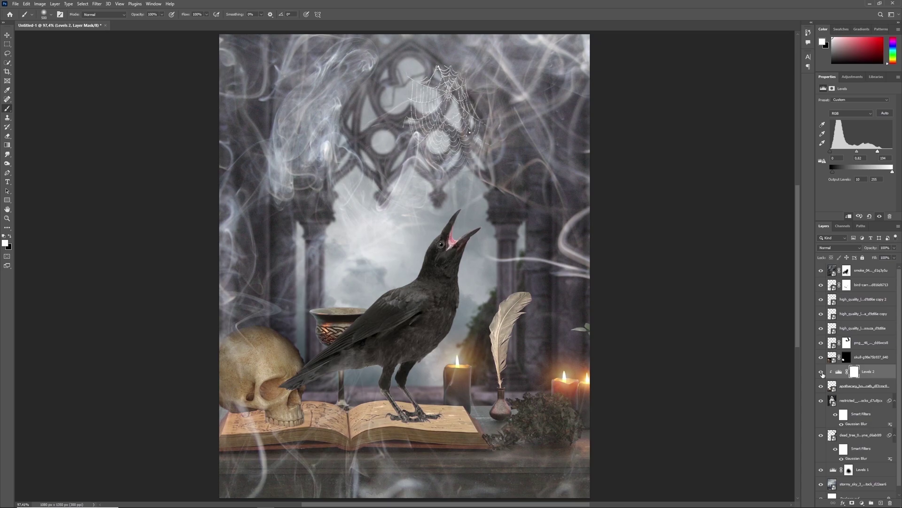
pyautogui.click(822, 372)
pyautogui.click(822, 372)
# Give the skull layer a black Multiply drop shadow and separate the shadow into its own layer.
pyautogui.click(832, 360)
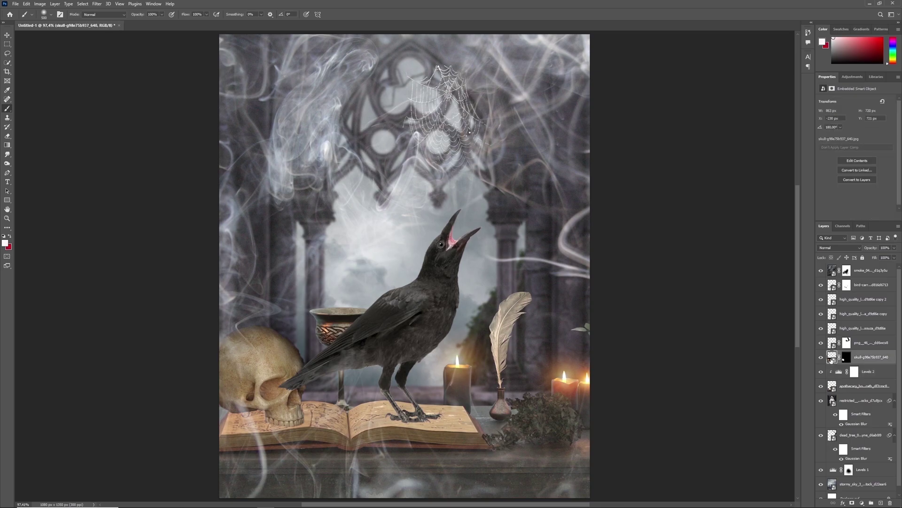
pyautogui.click(843, 503)
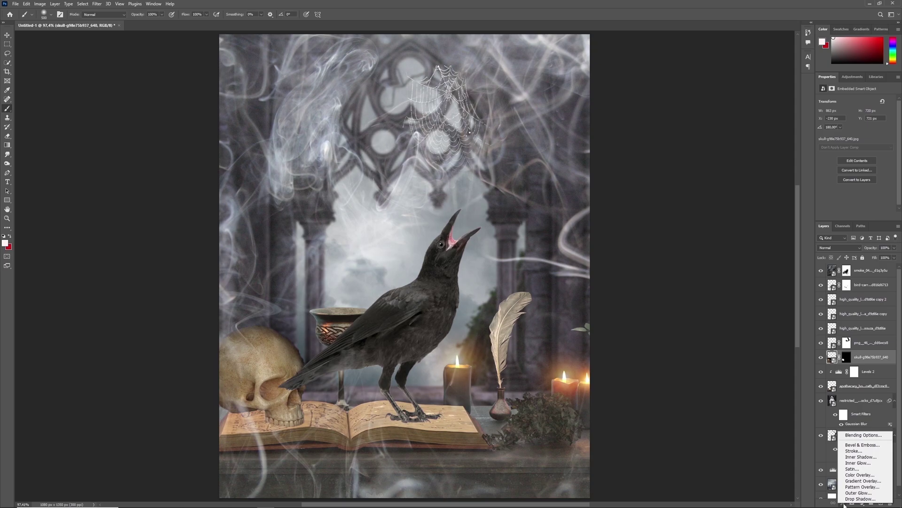
pyautogui.click(850, 499)
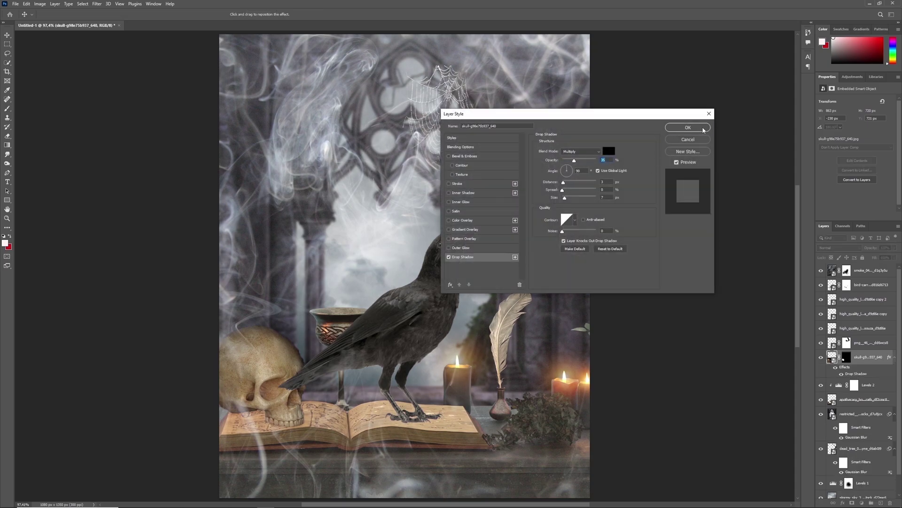
pyautogui.click(703, 129)
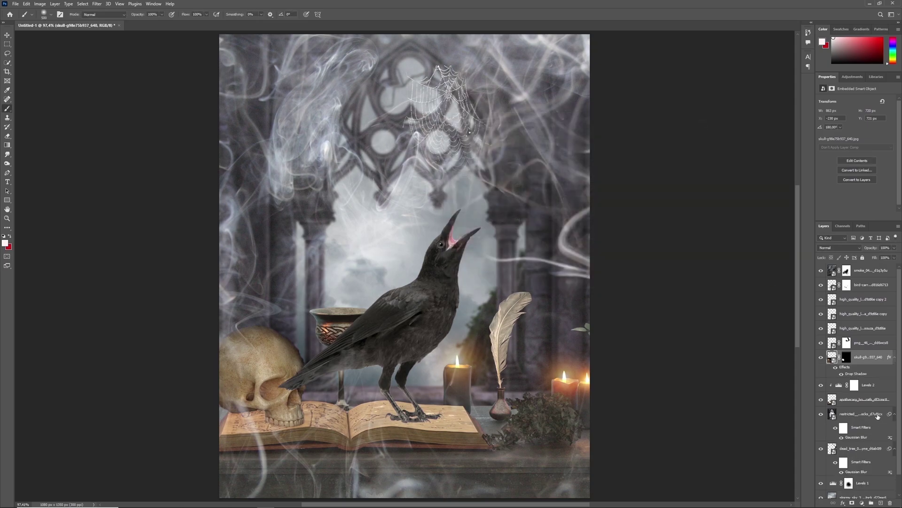
pyautogui.rightClick(858, 375)
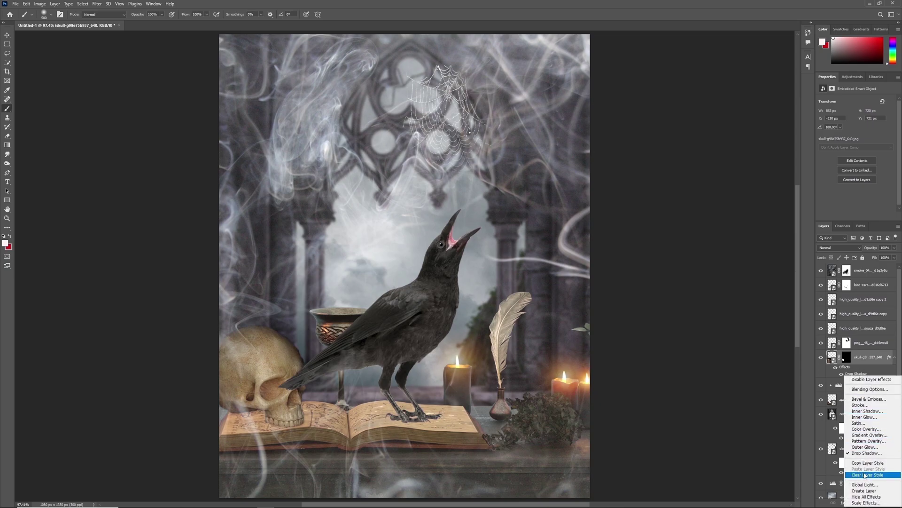
pyautogui.click(867, 491)
pyautogui.click(421, 187)
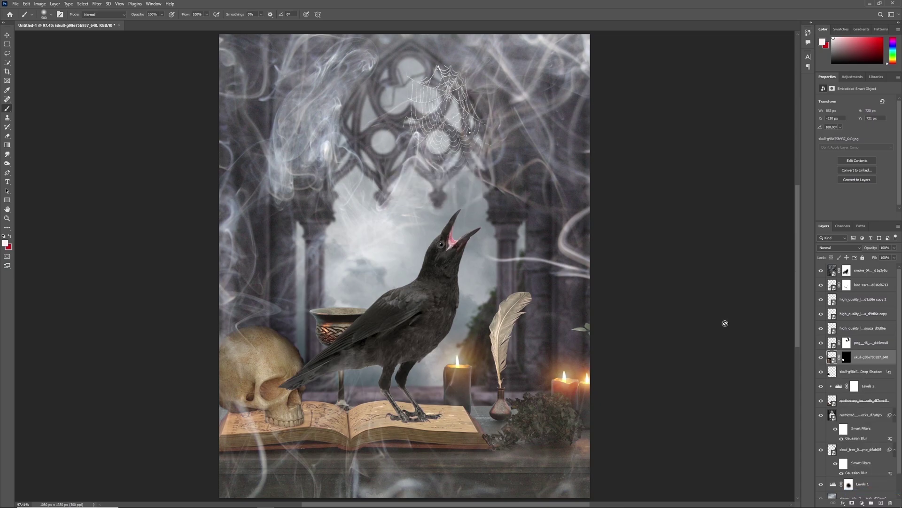
# Flatten the skull's shadow layer to about half its height and slant its upper edge away from the crow.
pyautogui.hotkey('ctrl', 't')
pyautogui.moveTo(261, 323); pyautogui.dragTo(214, 368)
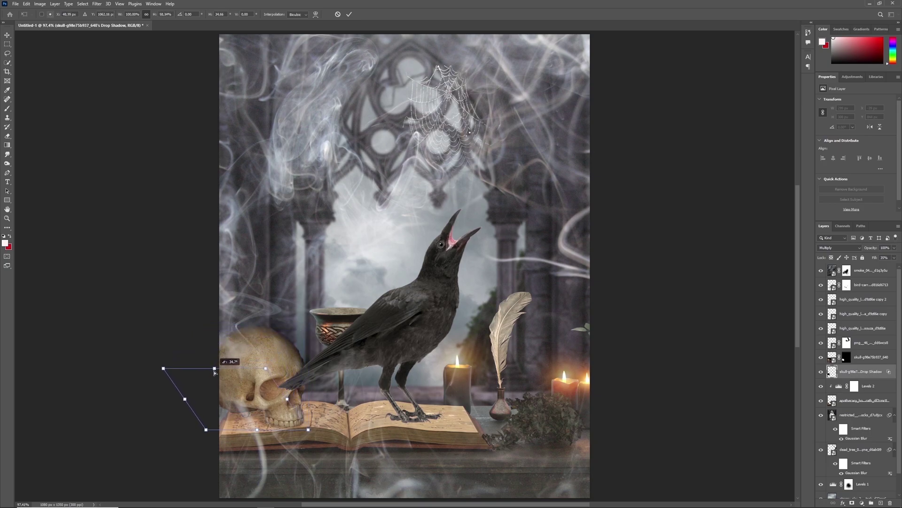
pyautogui.press('Return')
pyautogui.press('b')
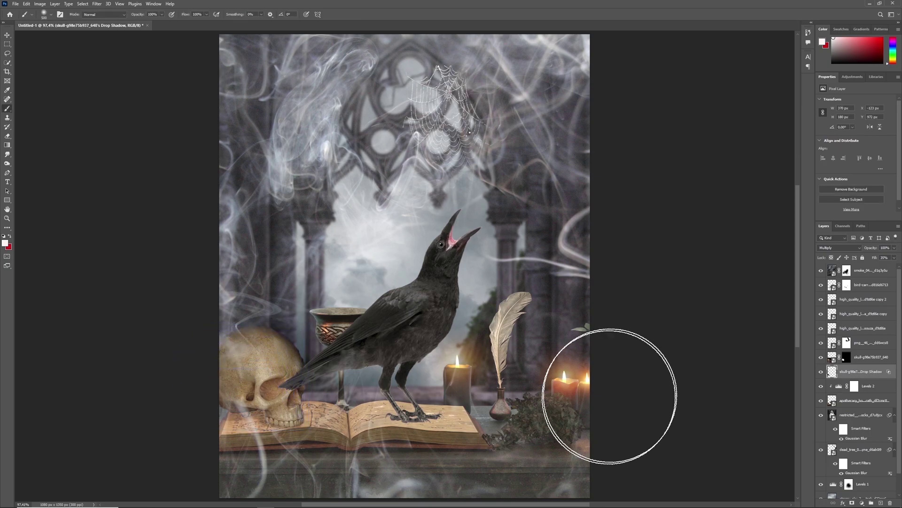
# Add a mask to the skull's shadow layer, paint out the excess below the jaw in black, and set the fill to 40%.
pyautogui.click(852, 503)
pyautogui.press('x')
pyautogui.press('[')
pyautogui.press('[')
pyautogui.press('[')
pyautogui.press('[')
pyautogui.press('[')
pyautogui.press('[')
pyautogui.press('[')
pyautogui.press('[')
pyautogui.press('[')
pyautogui.press('[')
pyautogui.press('[')
pyautogui.press('[')
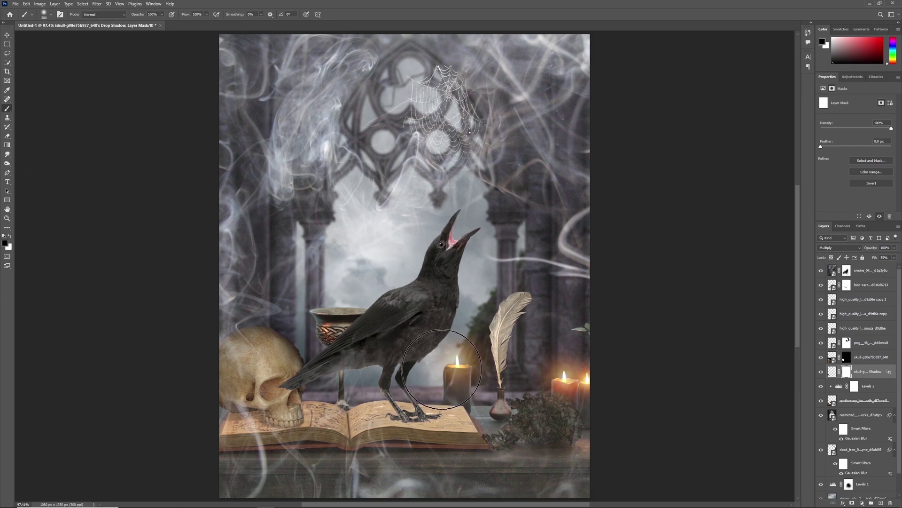
pyautogui.moveTo(297, 435)
pyautogui.mouseDown()
pyautogui.moveTo(308, 430)
pyautogui.moveTo(247, 437)
pyautogui.moveTo(309, 436)
pyautogui.mouseUp()
pyautogui.moveTo(890, 256); pyautogui.dragTo(875, 258)
pyautogui.write('40')
# Refine the edge of the skull's layer mask in Select and Mask.
pyautogui.click(832, 358)
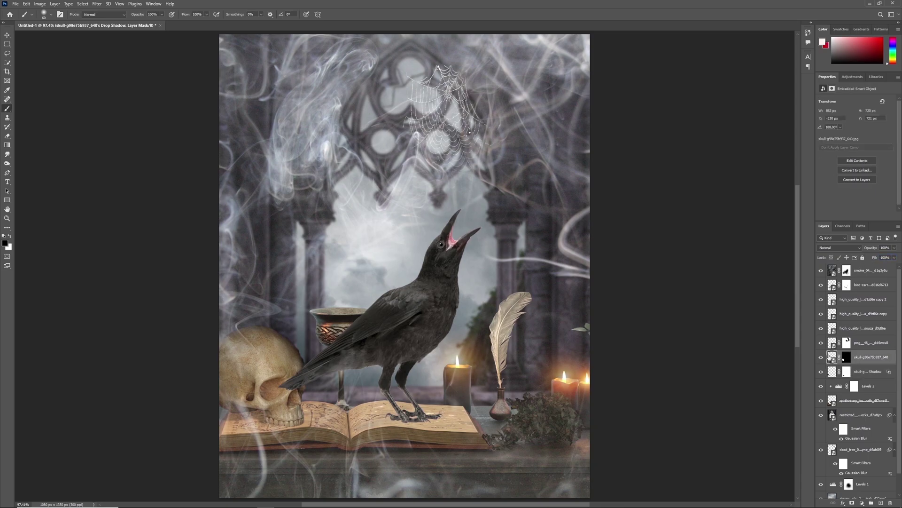
pyautogui.click(845, 358)
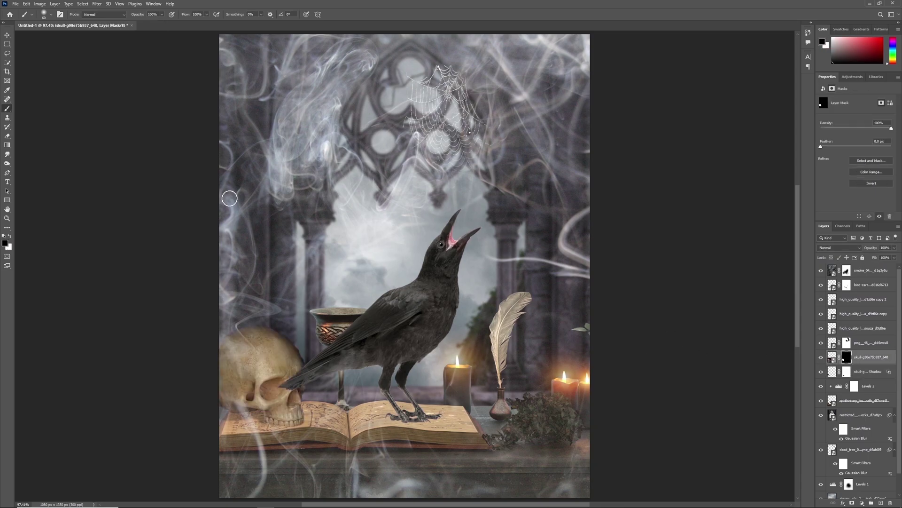
pyautogui.click(868, 161)
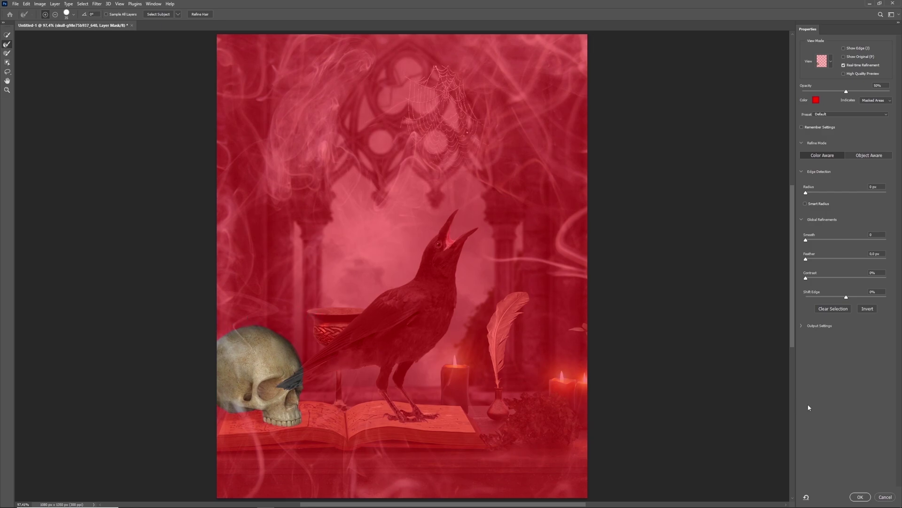
pyautogui.click(860, 497)
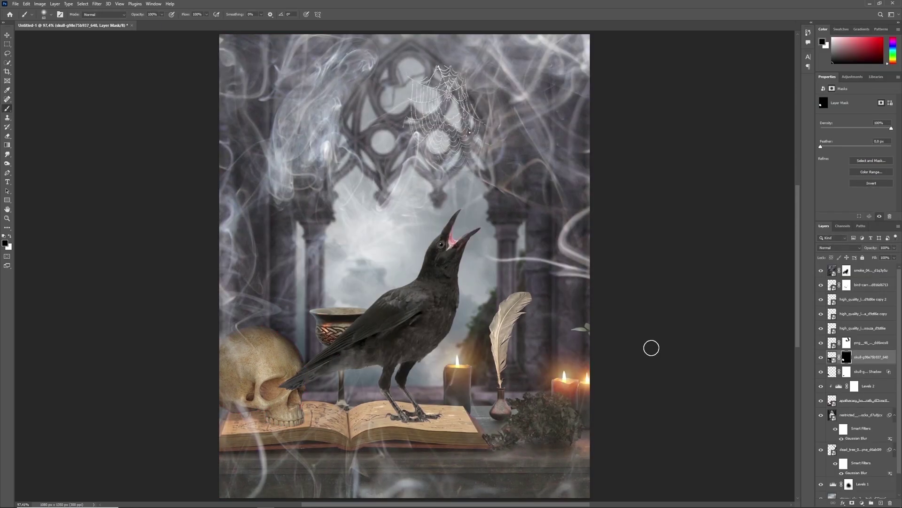
# Add a Brightness/Contrast adjustment clipped to the skull layer, set its brightness to -46, and compare before and after.
pyautogui.click(833, 357)
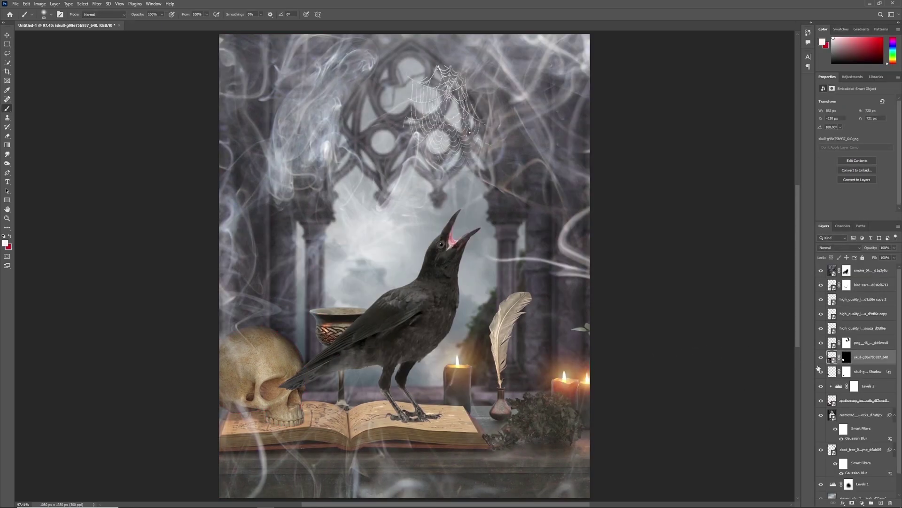
pyautogui.click(861, 503)
pyautogui.click(867, 407)
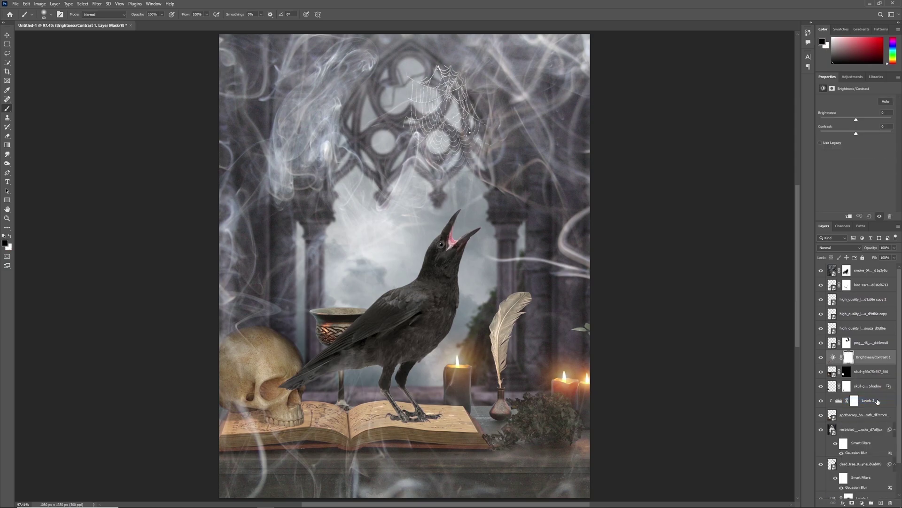
pyautogui.click(849, 216)
pyautogui.moveTo(856, 120); pyautogui.dragTo(833, 120)
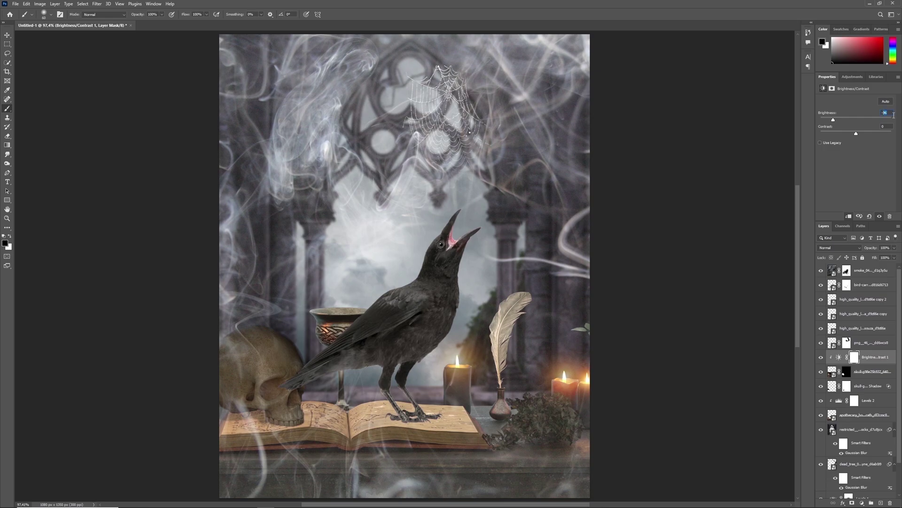
pyautogui.write('-46')
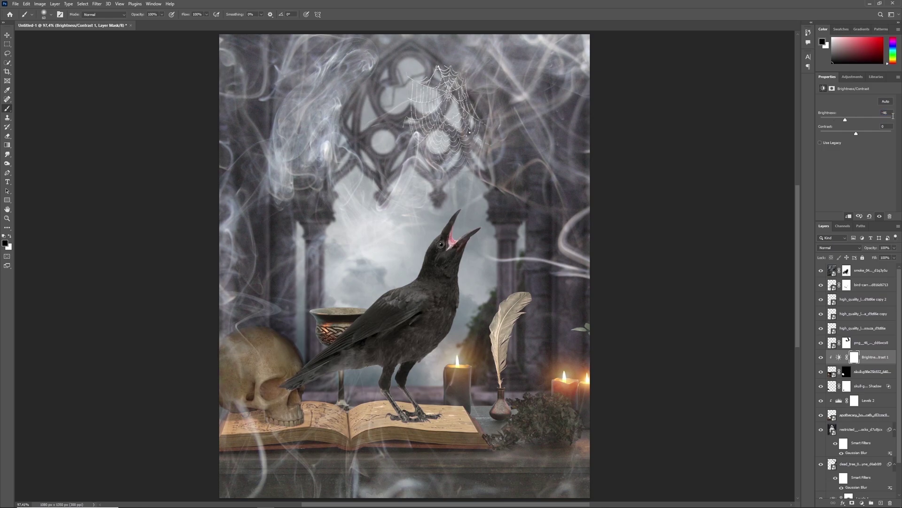
pyautogui.click(821, 358)
pyautogui.click(821, 358)
pyautogui.press('Return')
pyautogui.press('Return')
# Mask the darkening off the skull's side nearest the crow's tail with a 200-pixel soft black brush, comparing before and after.
pyautogui.press(']')
pyautogui.press(']')
pyautogui.press(']')
pyautogui.press(']')
pyautogui.press(']')
pyautogui.press(']')
pyautogui.press(']')
pyautogui.press(']')
pyautogui.press(']')
pyautogui.click(287, 338)
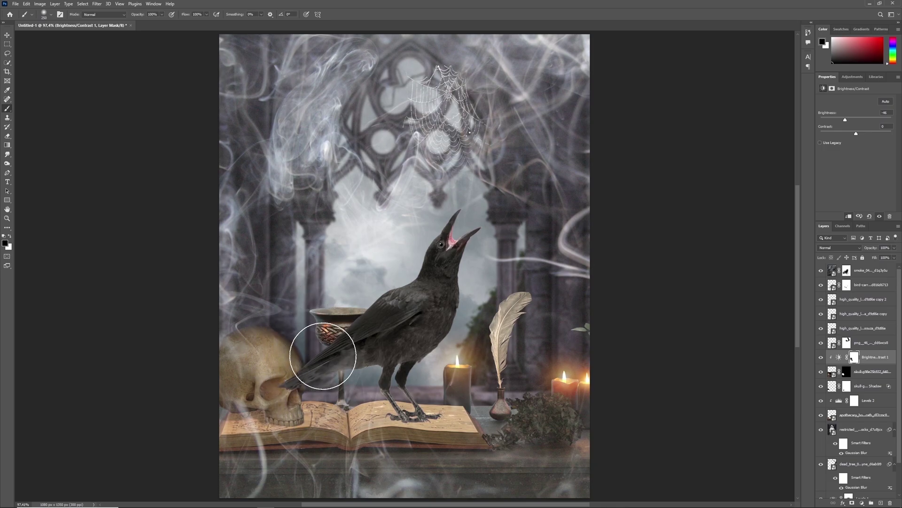
pyautogui.click(821, 358)
pyautogui.click(821, 358)
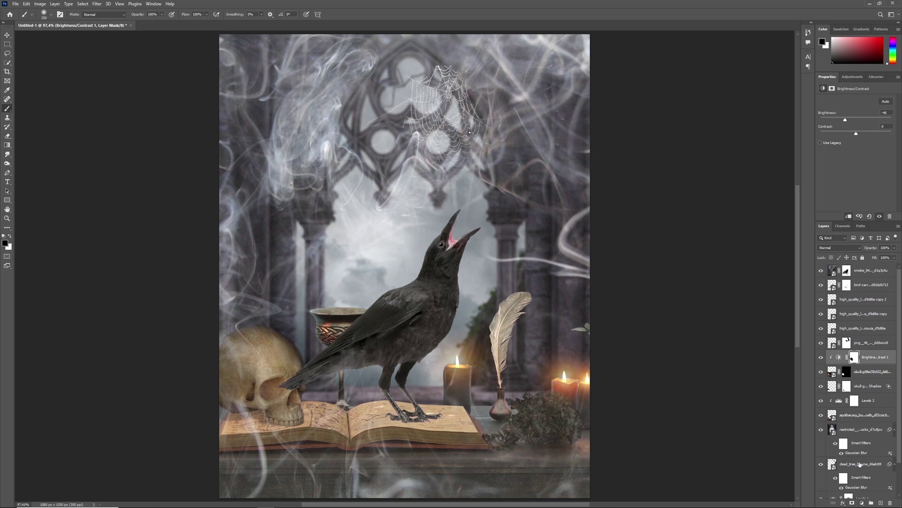
# Create a gray-filled Overlay layer clipped to the skull, directly above the skull layer.
pyautogui.click(834, 372)
pyautogui.keyDown('alt'); pyautogui.click(880, 503); pyautogui.keyUp('alt')
pyautogui.click(420, 185)
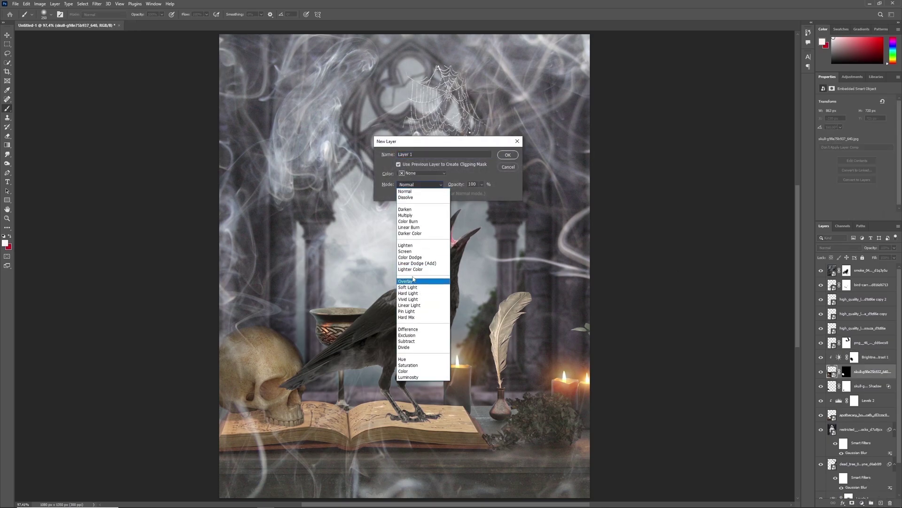
pyautogui.click(415, 282)
pyautogui.click(507, 155)
# Burn the skull's shaded areas on its gray Overlay layer with a soft brush in the midtones range.
pyautogui.press('o')
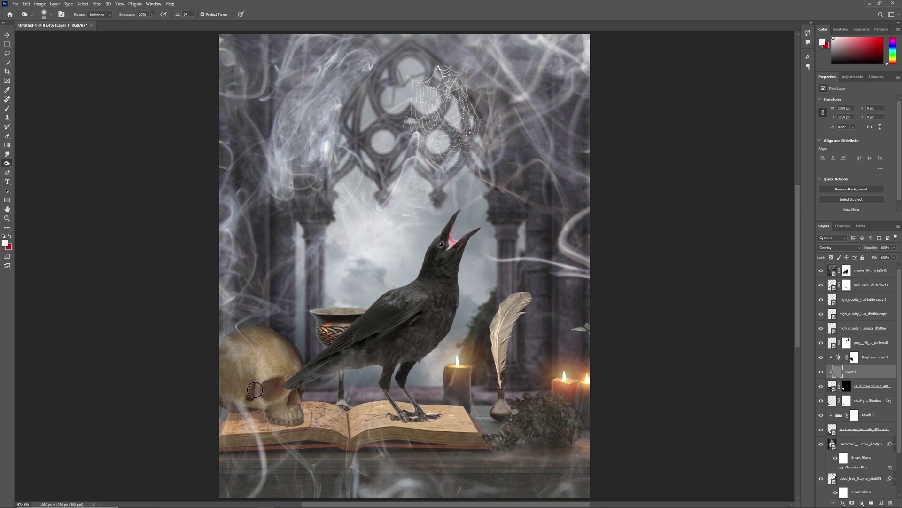
pyautogui.press(']')
pyautogui.press(']')
pyautogui.press(']')
pyautogui.press(']')
pyautogui.press(']')
pyautogui.press(']')
pyautogui.press(']')
pyautogui.press(']')
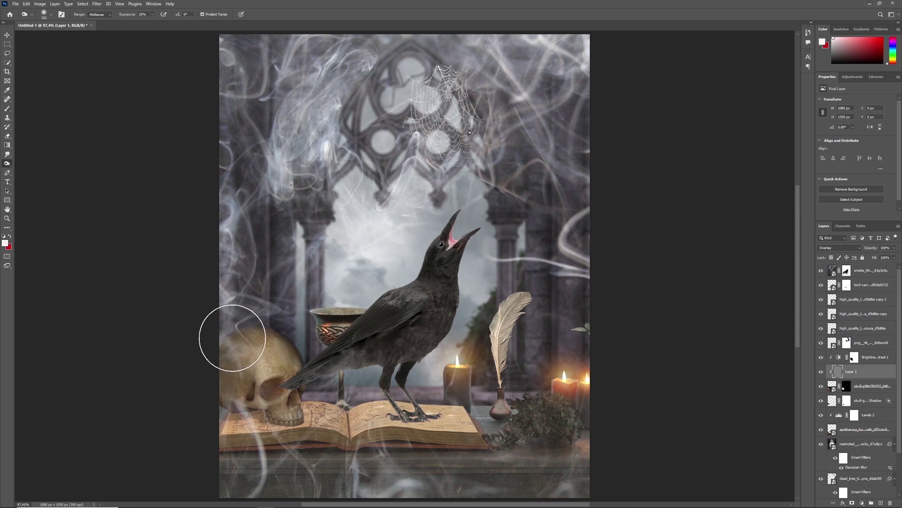
pyautogui.press('[')
pyautogui.press('[')
pyautogui.press('[')
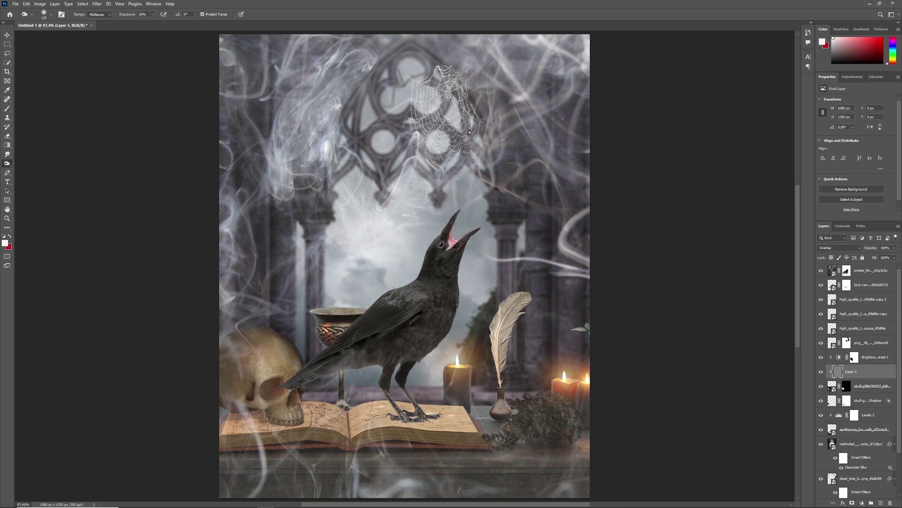
# Dodge the skull's highlights on the same Overlay layer, comparing the skull with and without the layer.
pyautogui.rightClick(7, 163)
pyautogui.click(35, 165)
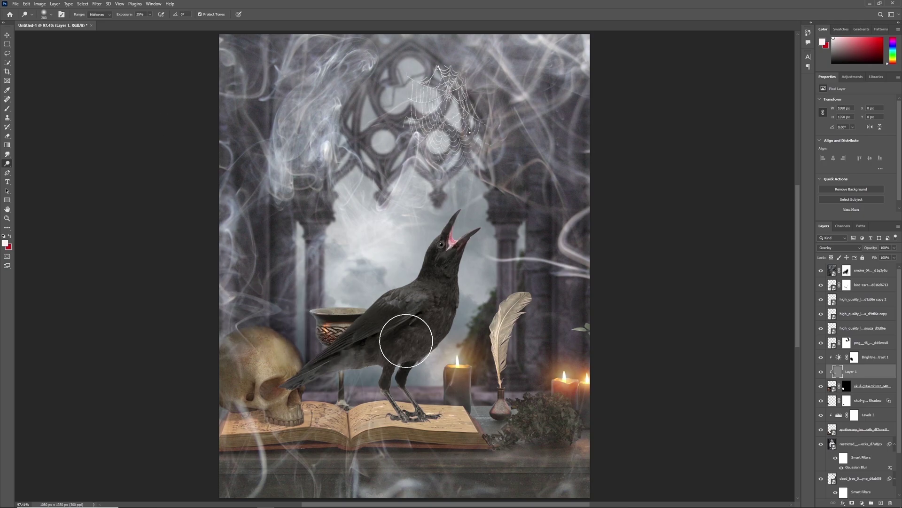
pyautogui.click(822, 373)
pyautogui.click(822, 372)
# Lasso a jagged hole in the skull's forehead and paint it black on the skull's layer mask.
pyautogui.click(871, 358)
pyautogui.click(842, 386)
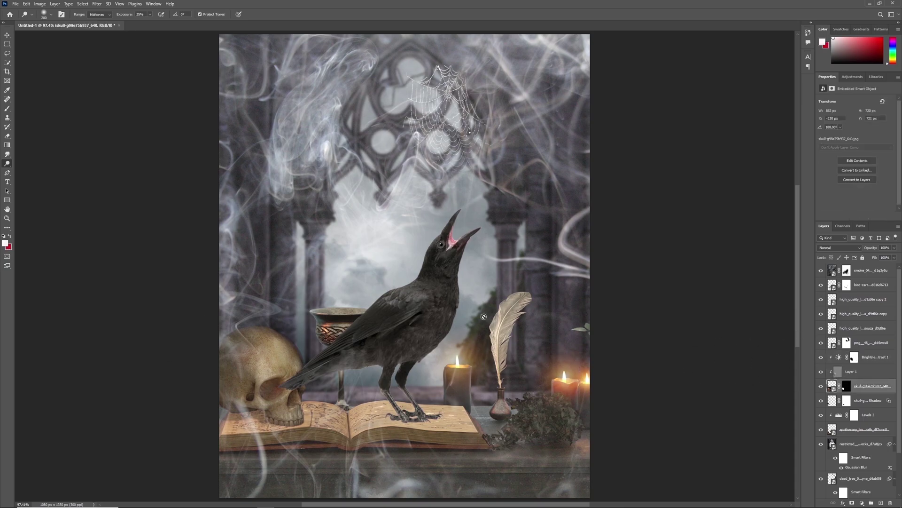
pyautogui.press('l')
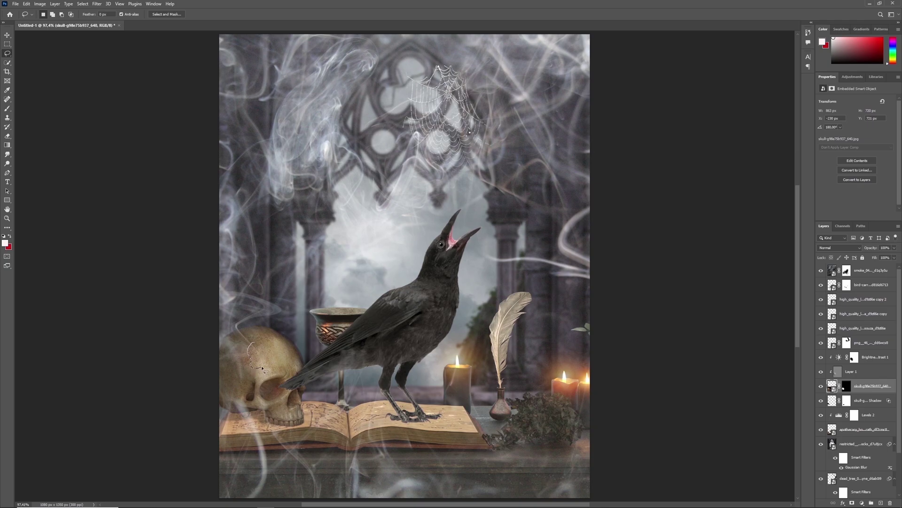
pyautogui.moveTo(264, 368)
pyautogui.mouseDown()
pyautogui.moveTo(290, 374)
pyautogui.moveTo(293, 359)
pyautogui.moveTo(279, 335)
pyautogui.moveTo(252, 330)
pyautogui.moveTo(259, 347)
pyautogui.mouseUp()
pyautogui.click(847, 386)
pyautogui.click(7, 108)
pyautogui.press('[')
pyautogui.press('[')
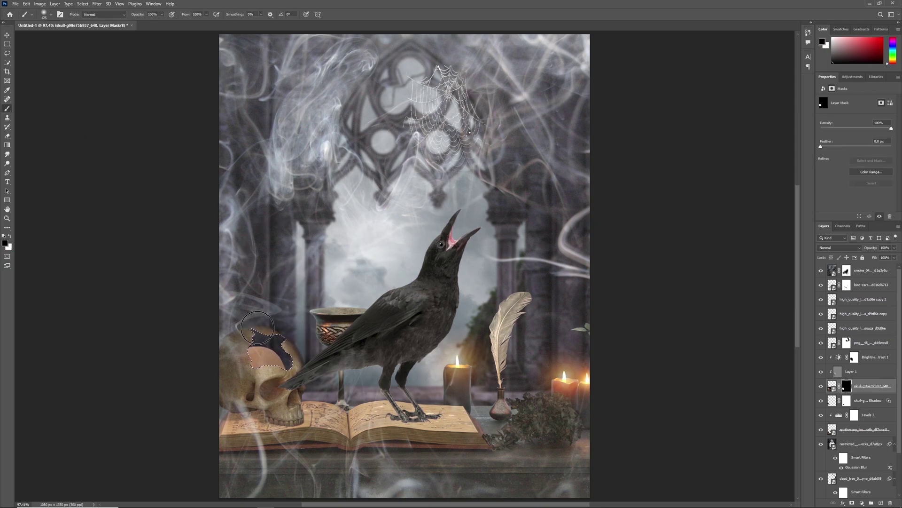
pyautogui.press('x')
# Fill the selected forehead hole with a black Solid Color layer above the skull's Brightness/Contrast adjustment, comparing before and after.
pyautogui.click(840, 358)
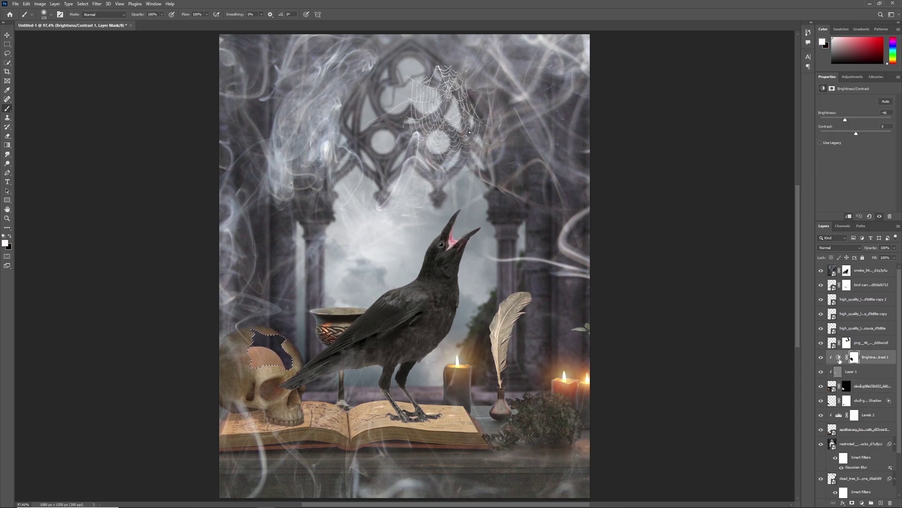
pyautogui.click(863, 502)
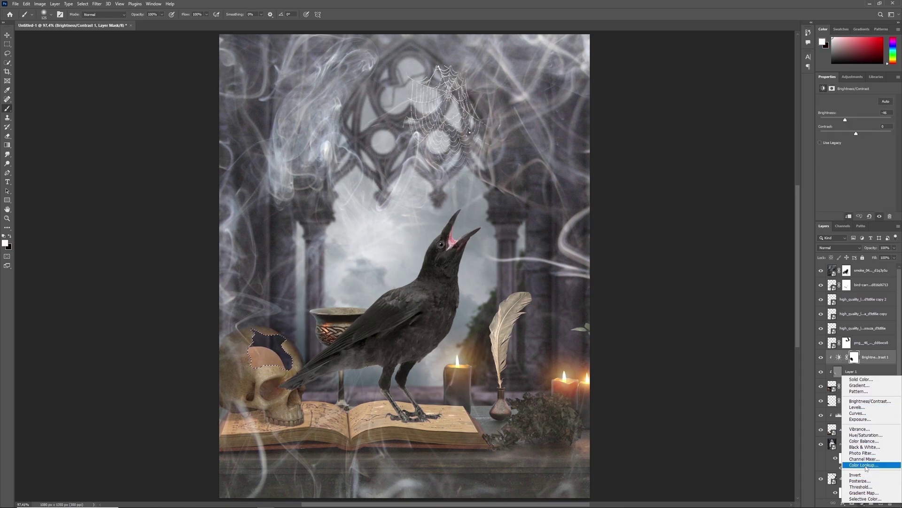
pyautogui.click(861, 379)
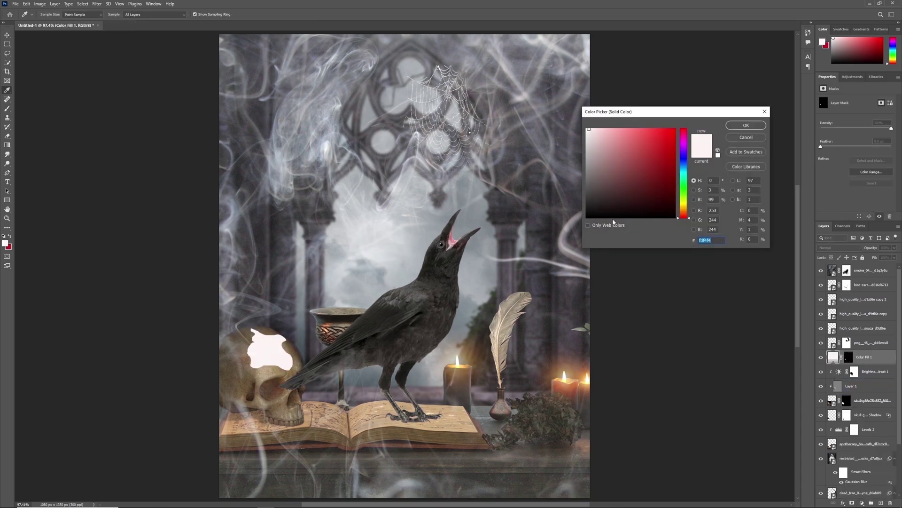
pyautogui.click(746, 126)
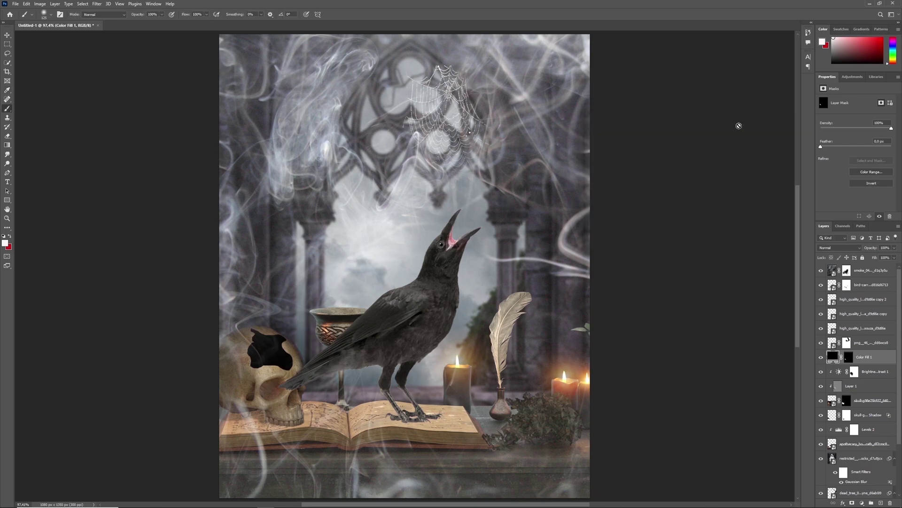
pyautogui.click(820, 358)
pyautogui.click(821, 358)
# Stamp a white spider web about 151 px wide over the skull's hole on a new layer, using the web22 brush.
pyautogui.click(881, 503)
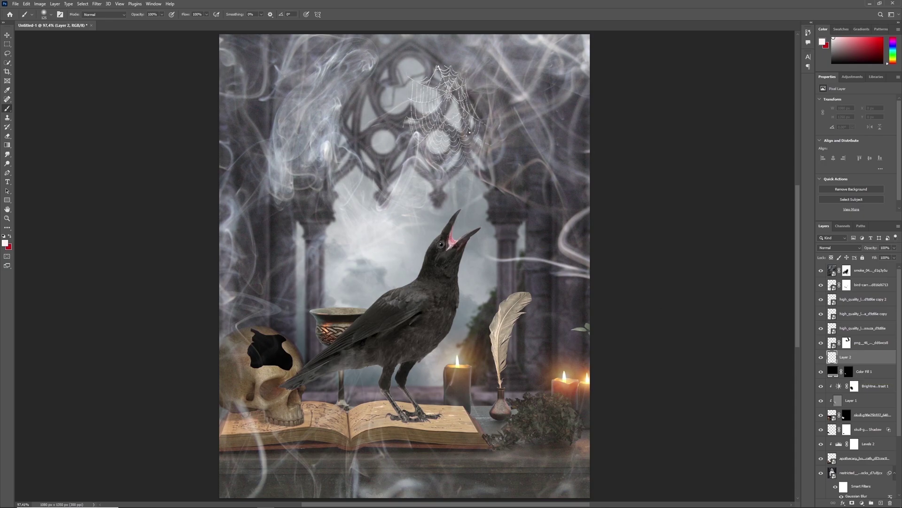
pyautogui.click(51, 15)
pyautogui.moveTo(394, 115)
pyautogui.mouseDown()
pyautogui.moveTo(403, 197)
pyautogui.moveTo(401, 166)
pyautogui.moveTo(393, 258)
pyautogui.mouseUp()
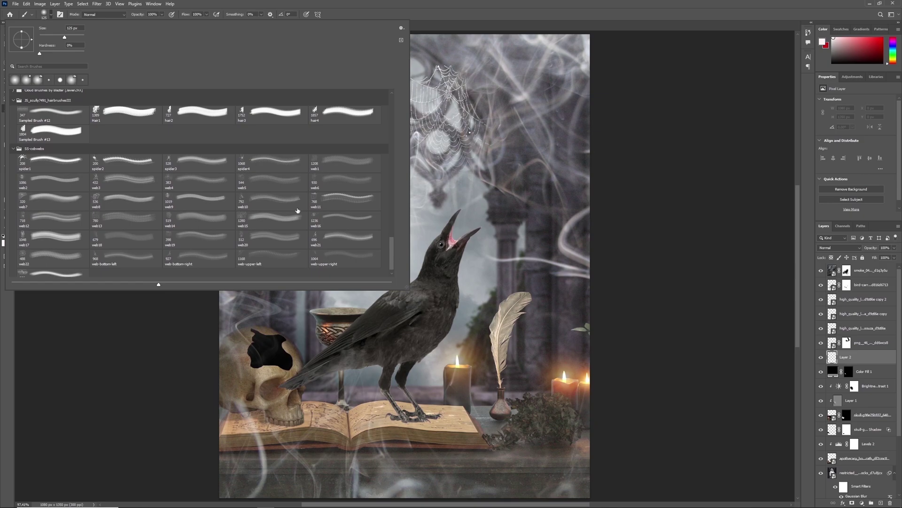
pyautogui.click(56, 258)
pyautogui.press('Return')
pyautogui.press('[')
pyautogui.press('[')
pyautogui.press('[')
pyautogui.press('[')
pyautogui.press('[')
pyautogui.press('[')
pyautogui.press('[')
pyautogui.press(']')
pyautogui.click(270, 352)
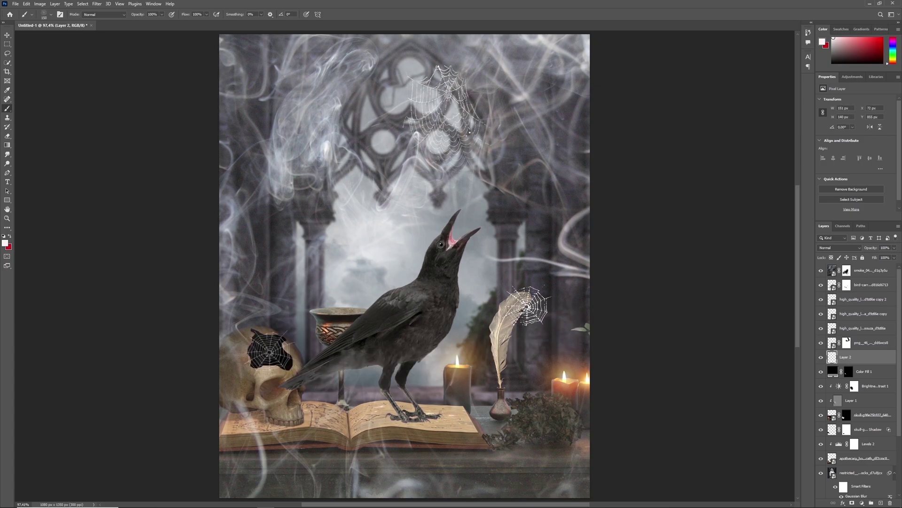
# Add a layer mask to the web and paint away the strands spilling past the hole with a soft black brush, comparing before and after.
pyautogui.click(853, 502)
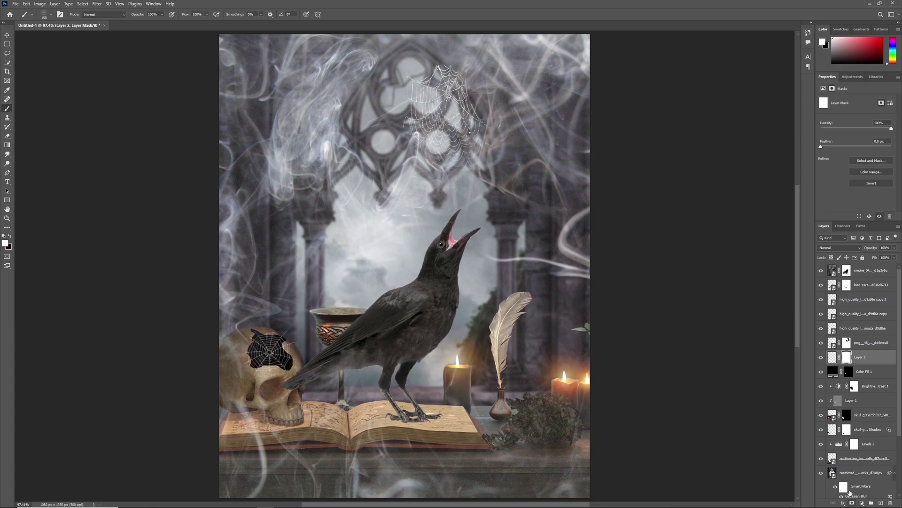
pyautogui.click(44, 14)
pyautogui.click(16, 80)
pyautogui.doubleClick(44, 105)
pyautogui.press('x')
pyautogui.moveTo(285, 331); pyautogui.dragTo(304, 357)
pyautogui.click(821, 359)
pyautogui.click(821, 358)
pyautogui.click(97, 4)
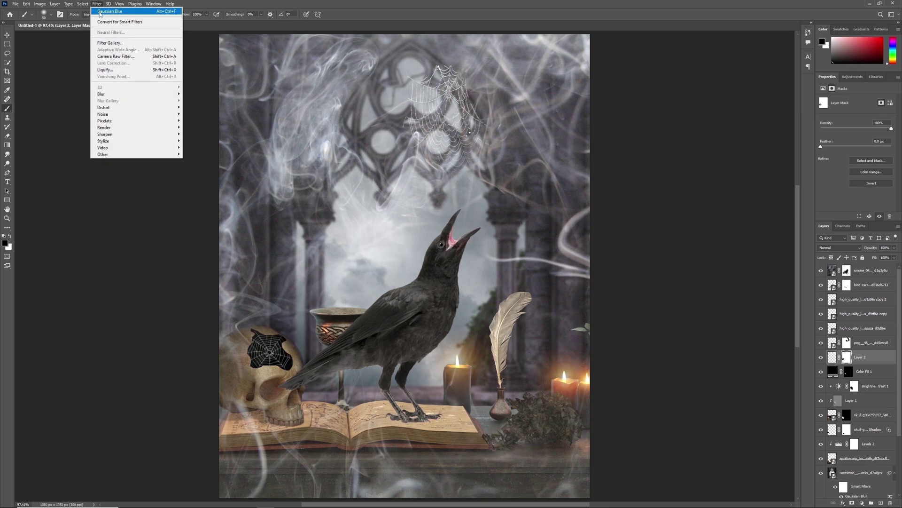
pyautogui.moveTo(112, 93)
pyautogui.click(212, 124)
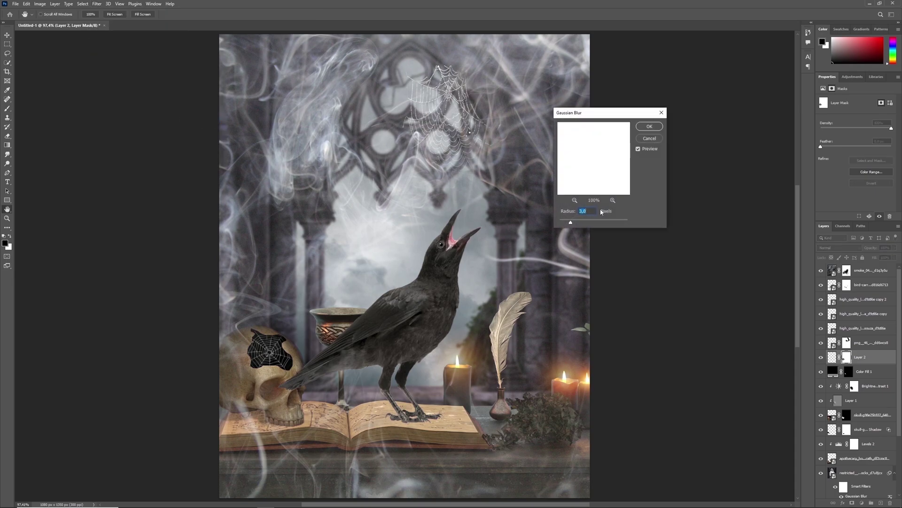
pyautogui.click(650, 138)
pyautogui.click(832, 357)
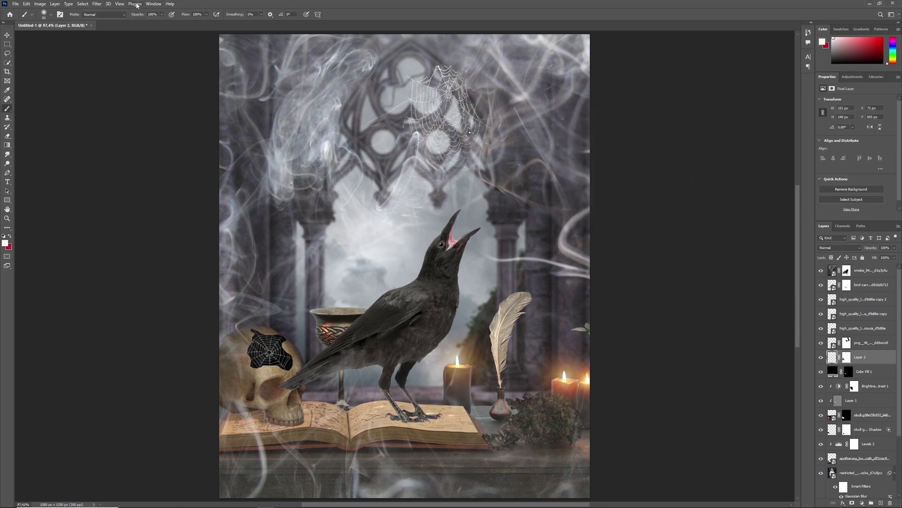
pyautogui.click(97, 4)
pyautogui.moveTo(147, 95)
pyautogui.click(202, 121)
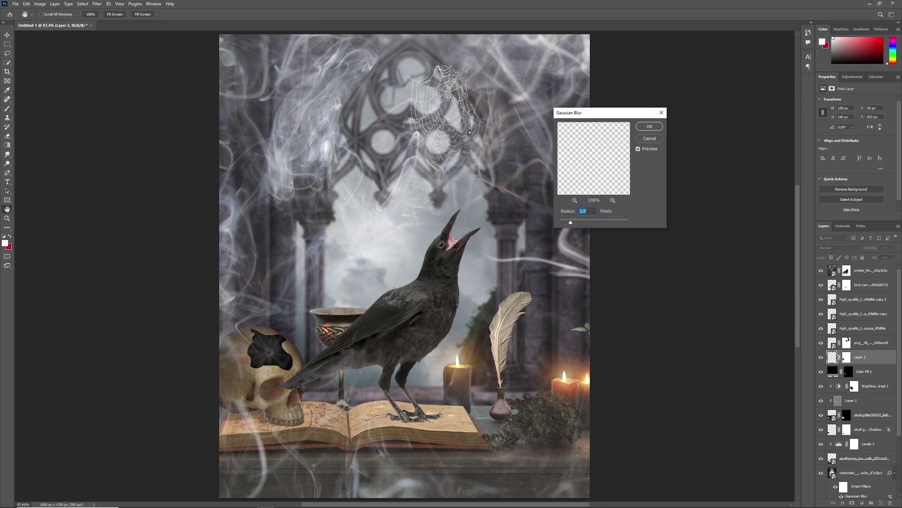
pyautogui.press('Return')
pyautogui.press('b')
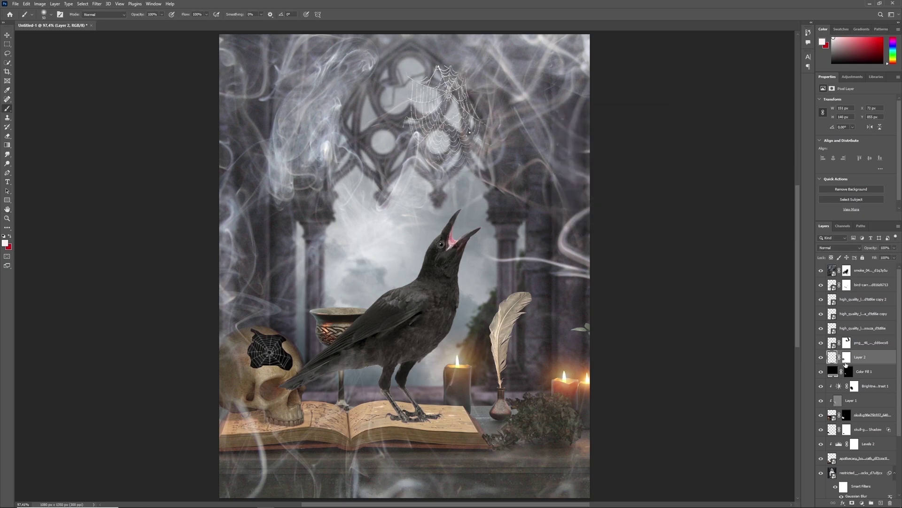
# Convert the skull's web layer to a smart object and apply a Gaussian Blur to it.
pyautogui.rightClick(861, 357)
pyautogui.click(862, 346)
pyautogui.click(97, 4)
pyautogui.click(95, 12)
pyautogui.click(650, 126)
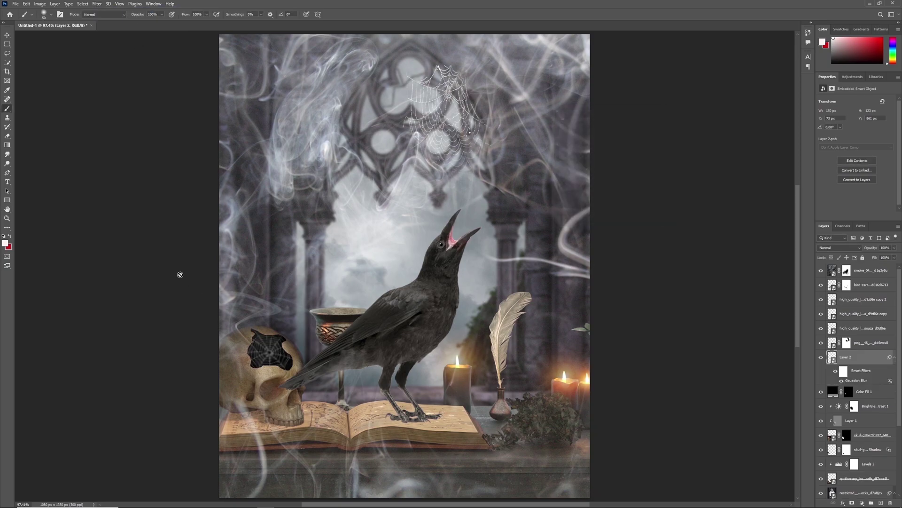
# Paint the blur off the web on its smart filter mask with a larger soft black brush, lowering the brush opacity to 25%.
pyautogui.press('d')
pyautogui.press('0')
pyautogui.click(843, 371)
pyautogui.press(']')
pyautogui.press(']')
pyautogui.press(']')
pyautogui.press(']')
pyautogui.press(']')
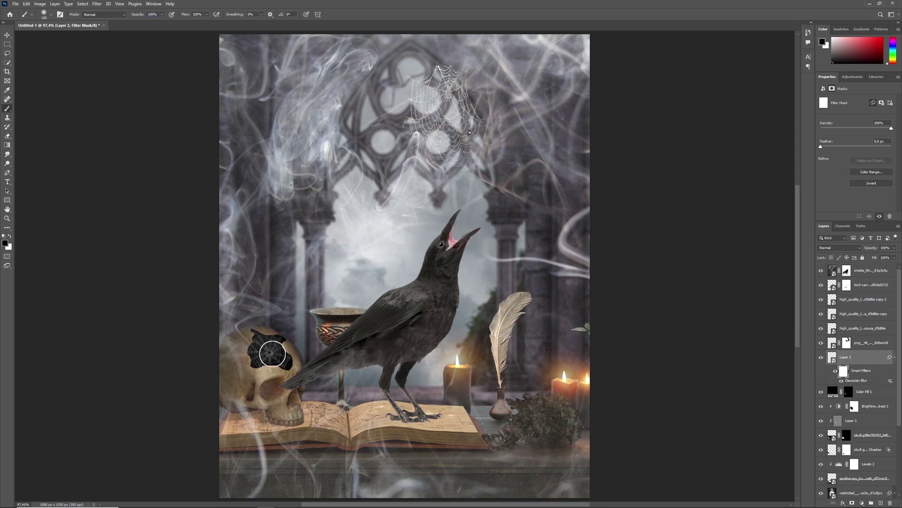
pyautogui.press(']')
pyautogui.moveTo(266, 346); pyautogui.dragTo(286, 368)
pyautogui.press('2')
pyautogui.press('5')
# Add a Drop Shadow to the crow layer and split it off onto its own layer.
pyautogui.click(831, 286)
pyautogui.click(821, 285)
pyautogui.click(821, 284)
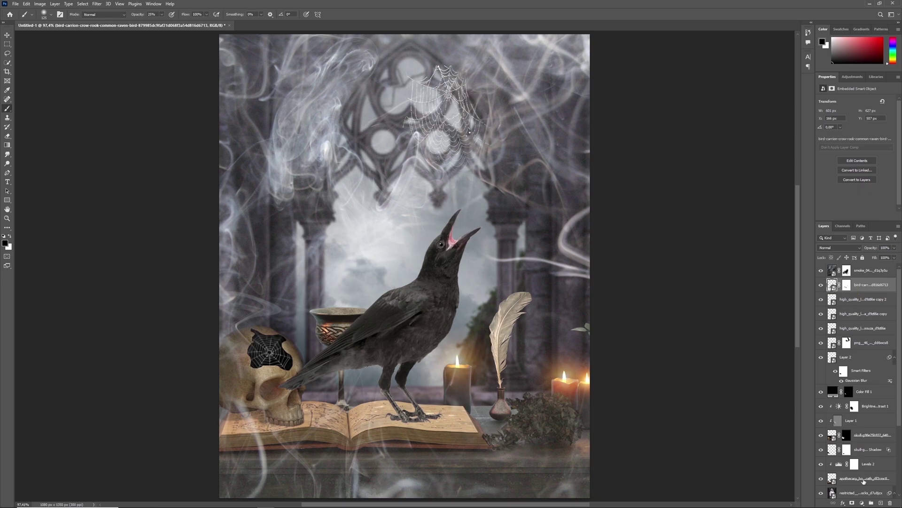
pyautogui.click(844, 503)
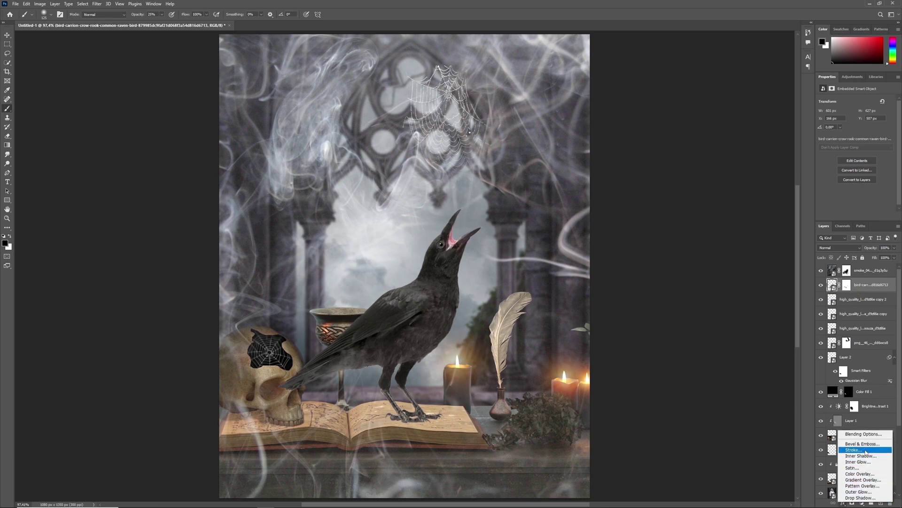
pyautogui.click(860, 498)
pyautogui.click(691, 133)
pyautogui.hotkey('ctrl', 't')
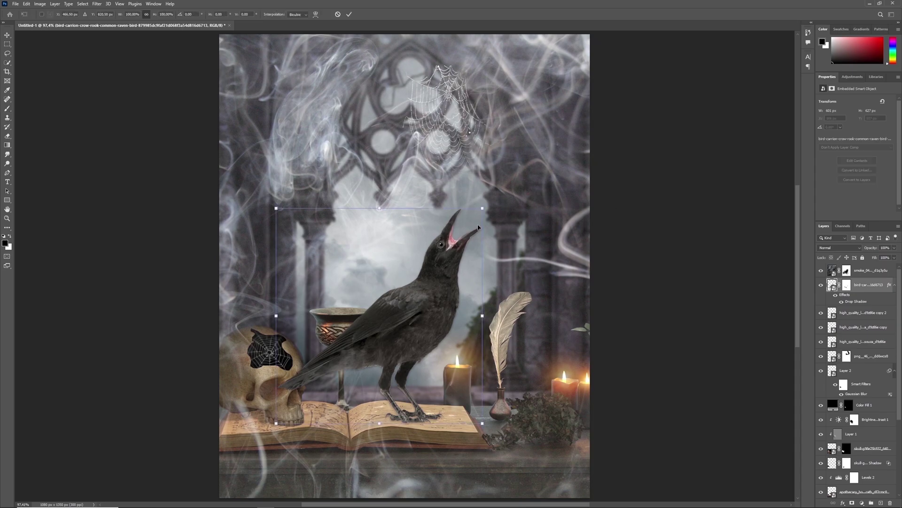
pyautogui.click(338, 15)
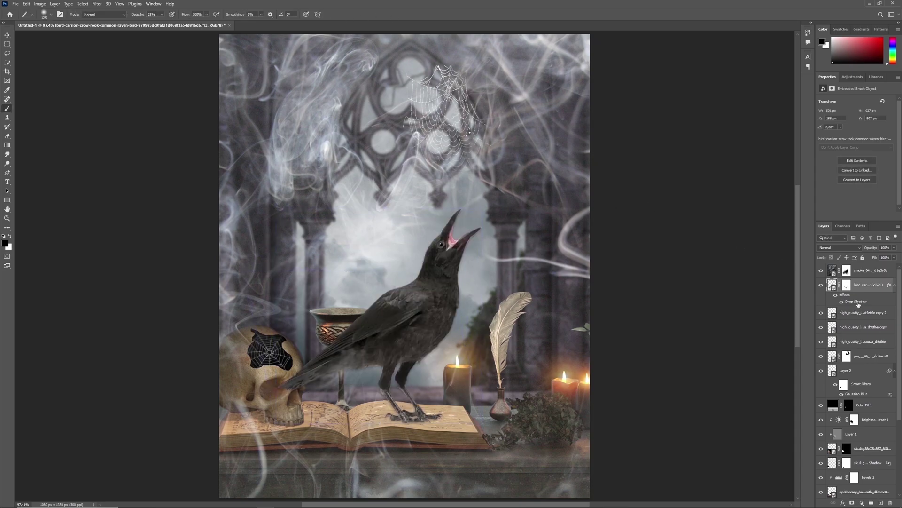
pyautogui.rightClick(856, 302)
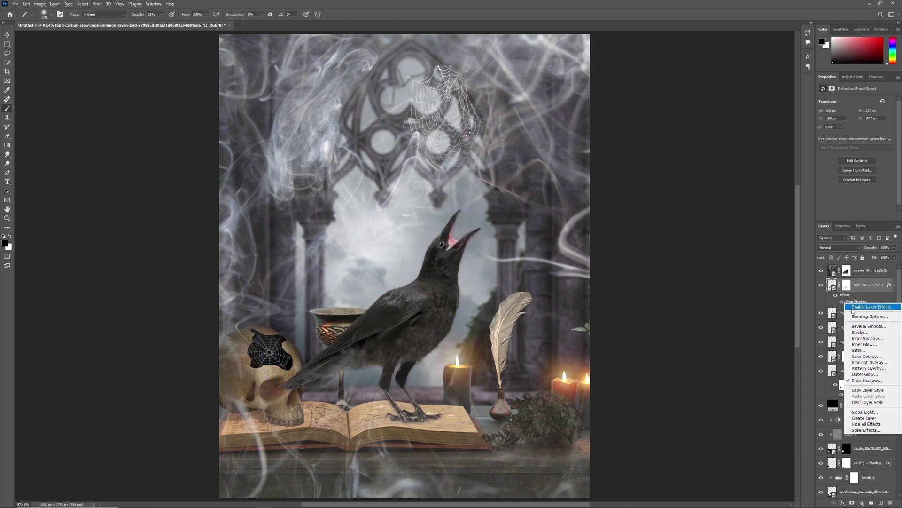
pyautogui.click(864, 418)
pyautogui.press('Return')
# Flatten and skew the crow's shadow onto the open book, shifting it up to meet the crow's feet.
pyautogui.hotkey('ctrl', 't')
pyautogui.moveTo(380, 205); pyautogui.dragTo(340, 396)
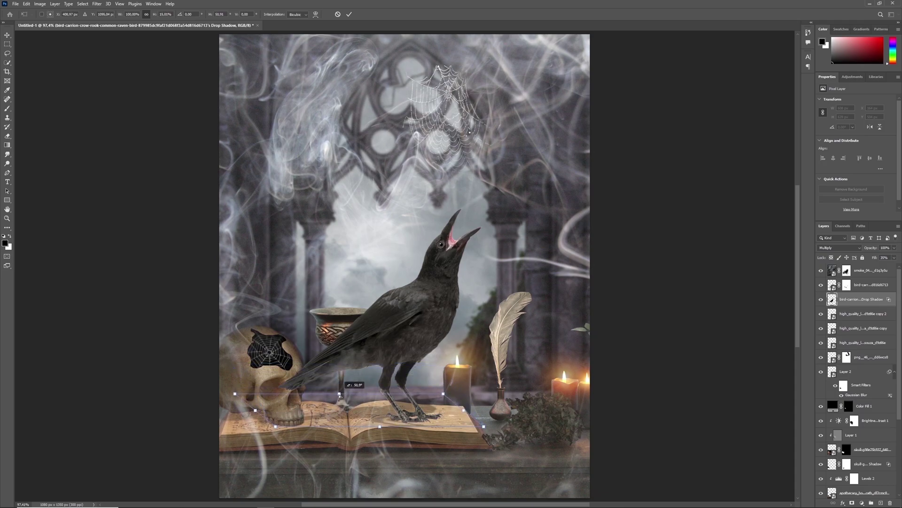
pyautogui.moveTo(424, 411); pyautogui.dragTo(425, 404)
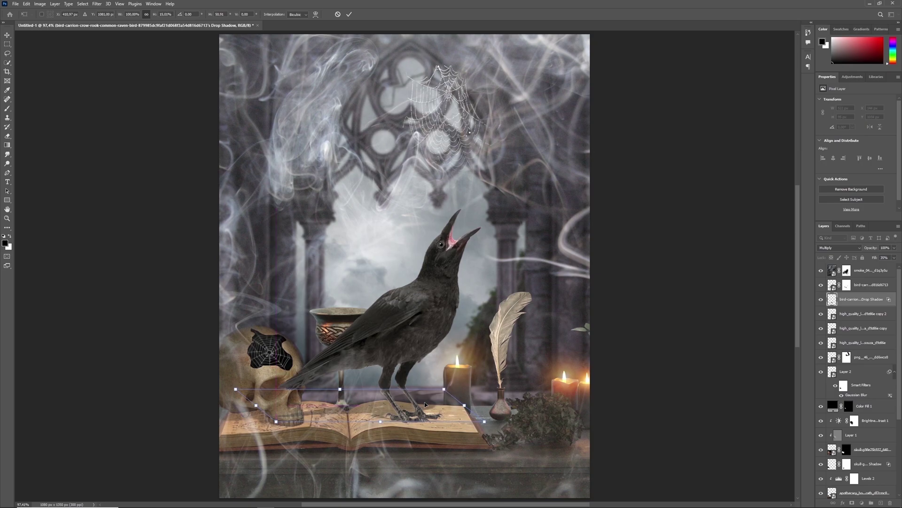
pyautogui.moveTo(239, 392); pyautogui.dragTo(254, 397)
pyautogui.press('Return')
pyautogui.press('b')
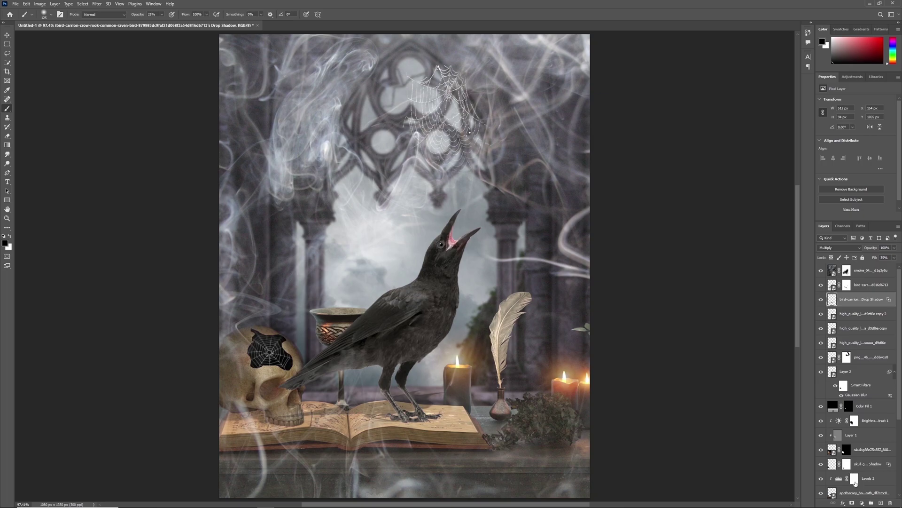
# Add a mask to the crow's shadow and paint away its excess in black at 100% opacity, comparing before and after.
pyautogui.click(852, 503)
pyautogui.click(162, 15)
pyautogui.moveTo(162, 23); pyautogui.dragTo(193, 28)
pyautogui.moveTo(464, 396)
pyautogui.mouseDown()
pyautogui.moveTo(429, 393)
pyautogui.moveTo(463, 394)
pyautogui.moveTo(458, 402)
pyautogui.mouseUp()
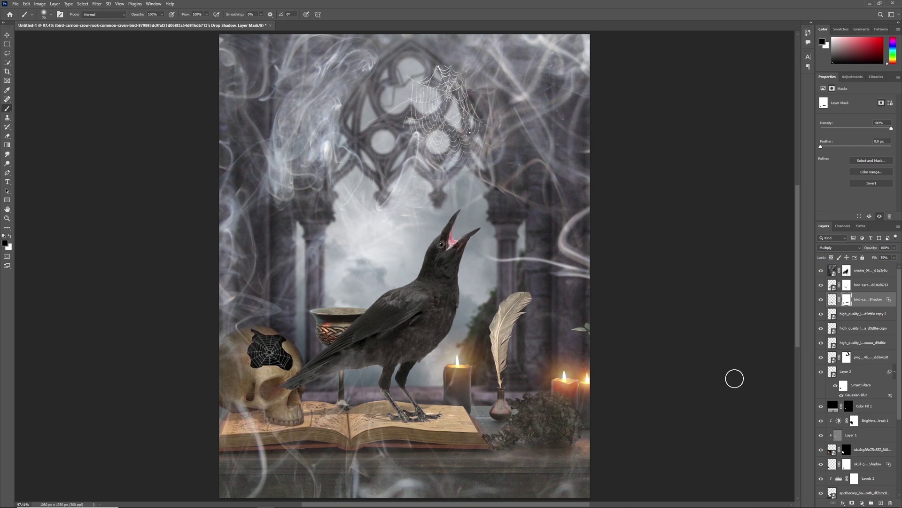
pyautogui.click(822, 299)
pyautogui.click(821, 299)
# Add a Brightness/Contrast adjustment clipped to the crow layer, adjust its brightness, and compare before and after.
pyautogui.click(833, 286)
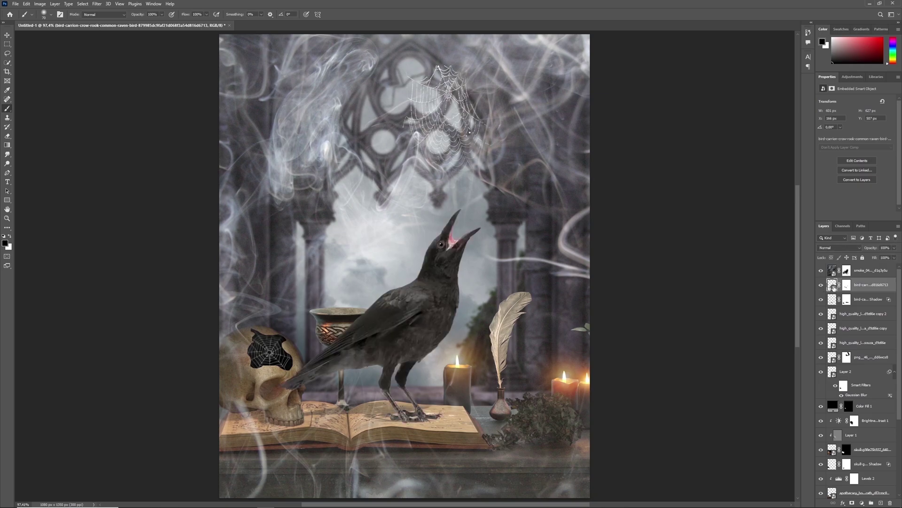
pyautogui.click(862, 502)
pyautogui.click(832, 395)
pyautogui.click(850, 217)
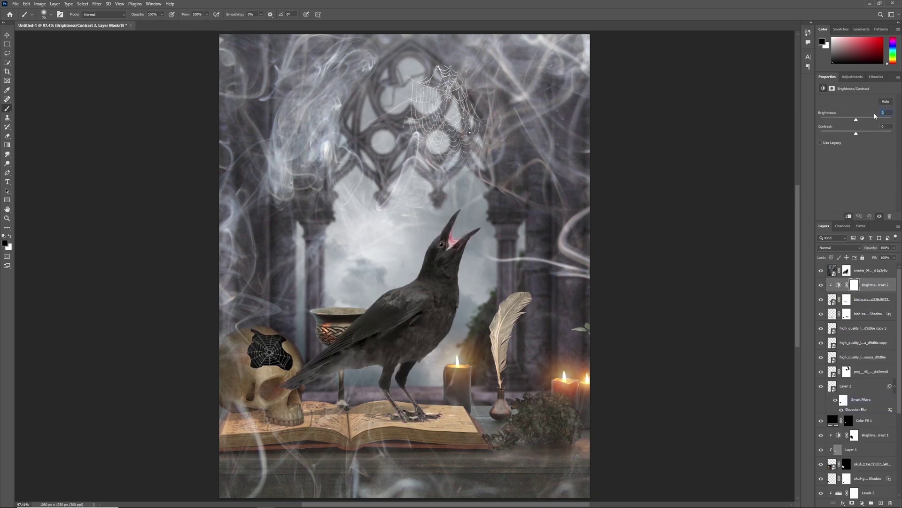
pyautogui.write('0')
pyautogui.click(821, 285)
pyautogui.click(821, 285)
# Add a Curves adjustment clipped to the crow layer and add a midtone curve point with an output of 141.
pyautogui.click(862, 503)
pyautogui.click(832, 410)
pyautogui.click(849, 216)
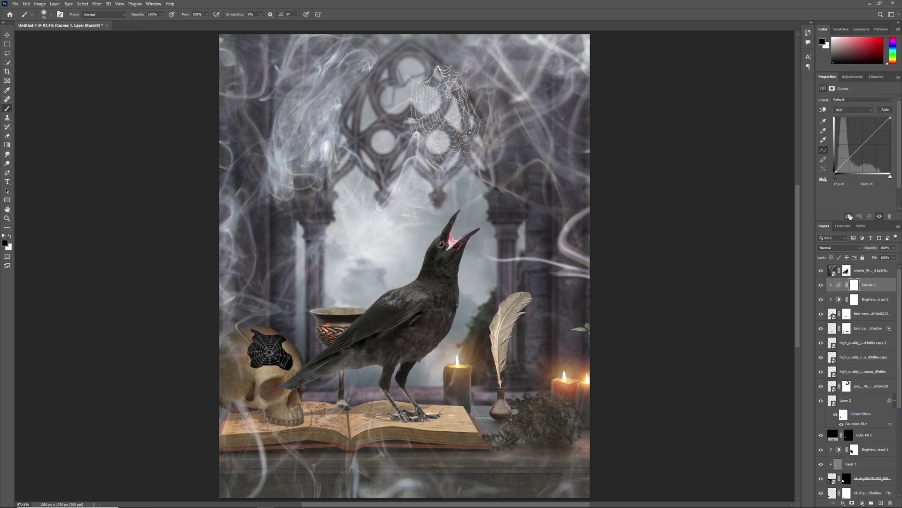
pyautogui.moveTo(863, 144); pyautogui.dragTo(864, 145)
pyautogui.click(855, 183)
pyautogui.press('BackSpace')
pyautogui.write('4')
pyautogui.press('Tab')
pyautogui.write('141')
# Add a new layer clipped to the crow and dab black over the crow's eye with a small soft brush.
pyautogui.click(881, 503)
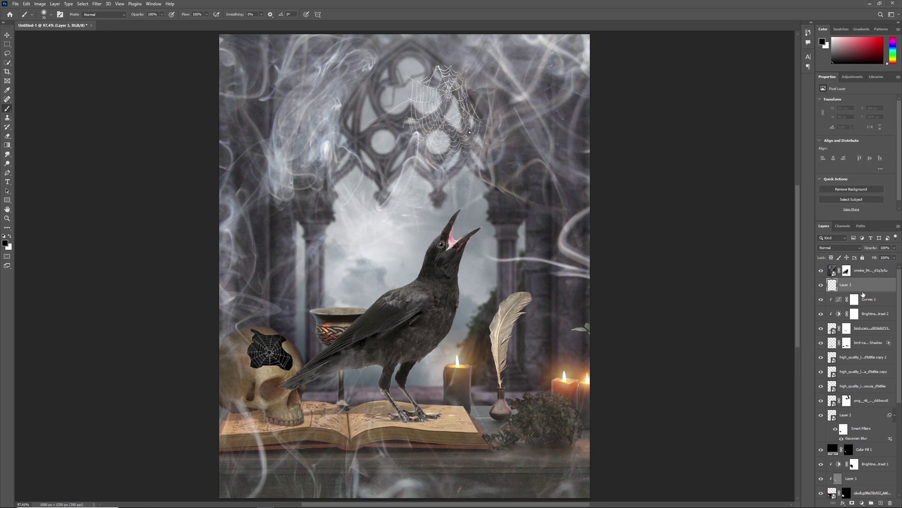
pyautogui.rightClick(862, 284)
pyautogui.click(823, 345)
pyautogui.press('[')
pyautogui.press('[')
pyautogui.press('[')
pyautogui.press('[')
pyautogui.press('[')
pyautogui.click(441, 244)
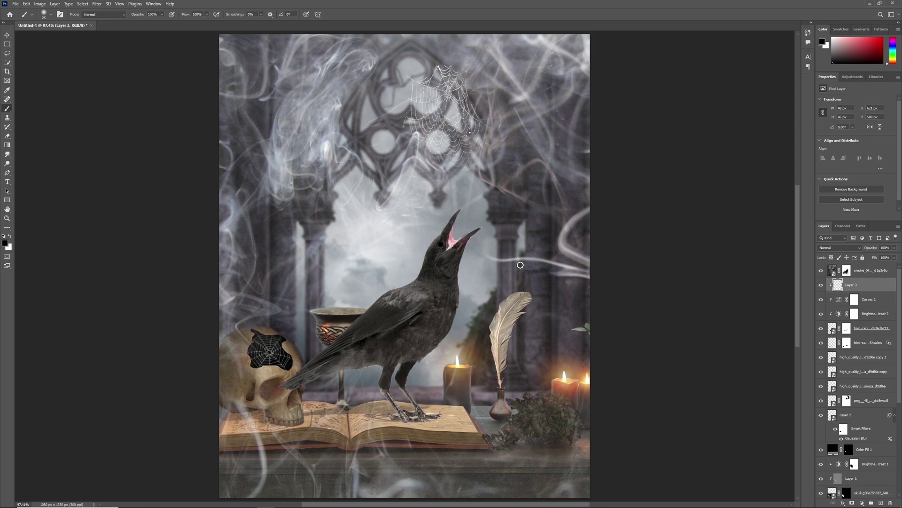
# Set the eye paint layer to Overlay blending with 66% fill and give it a layer mask.
pyautogui.click(839, 247)
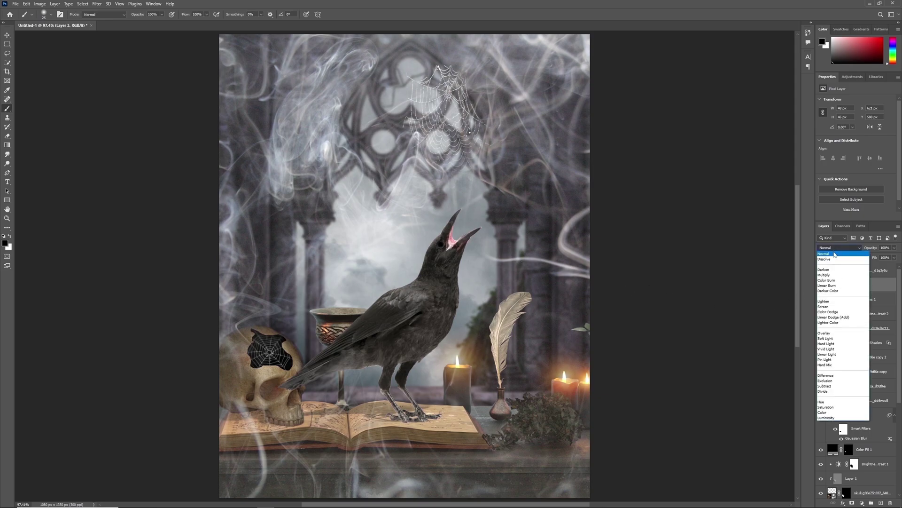
pyautogui.click(825, 334)
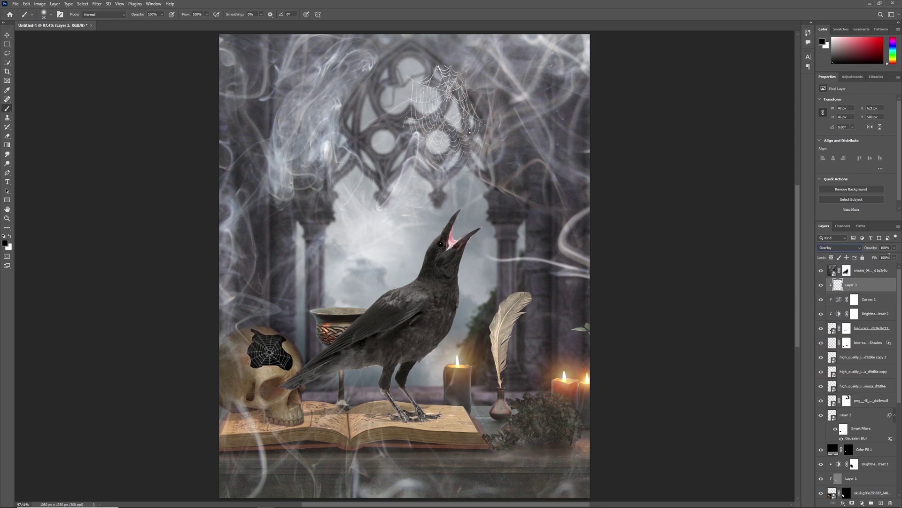
pyautogui.write('66')
pyautogui.click(852, 503)
pyautogui.press('[')
pyautogui.press('[')
pyautogui.press('[')
pyautogui.press('[')
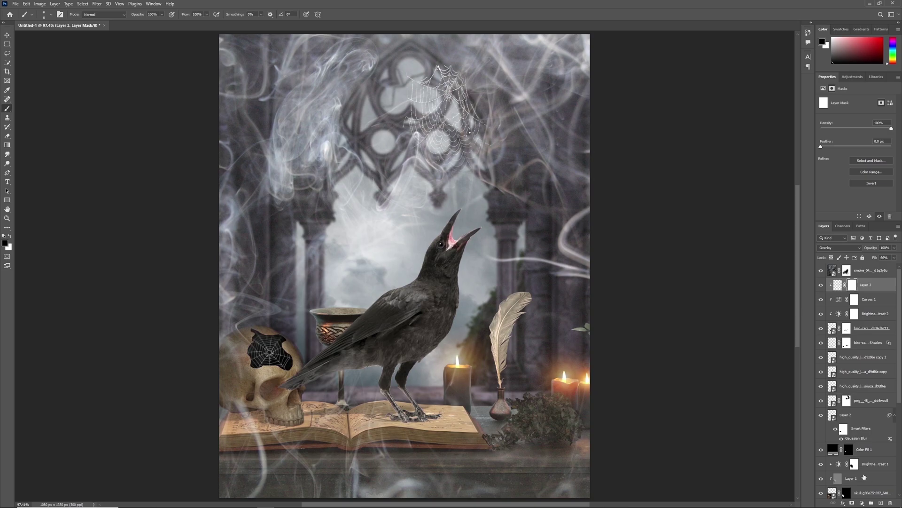
# Add an unclipped Color Balance adjustment above the crow's layers with a midtone value of -10, and compare before and after.
pyautogui.click(862, 503)
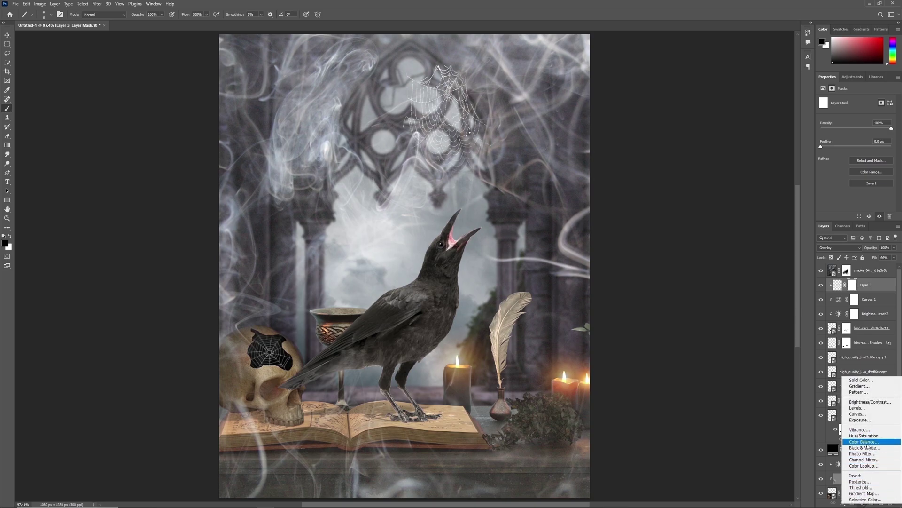
pyautogui.click(867, 444)
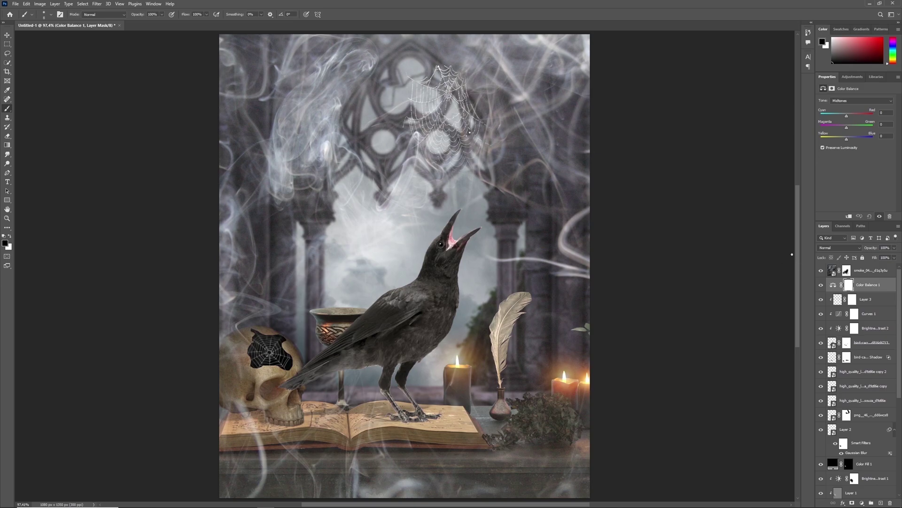
pyautogui.write('-10')
pyautogui.click(821, 285)
pyautogui.click(821, 286)
pyautogui.click(822, 344)
pyautogui.click(821, 345)
# Create a new layer directly above the crow, clipped to it, in Overlay mode and filled with 50% gray.
pyautogui.click(832, 343)
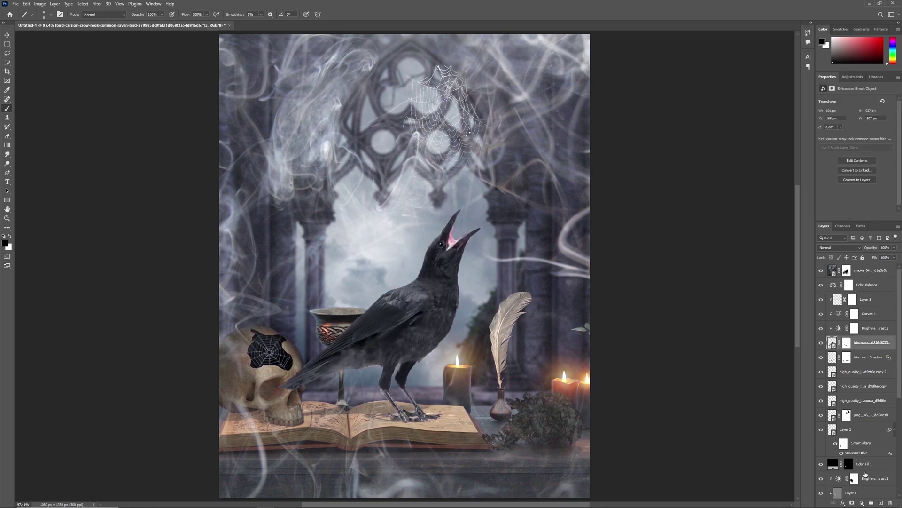
pyautogui.keyDown('alt'); pyautogui.click(879, 504); pyautogui.keyUp('alt')
pyautogui.click(420, 184)
pyautogui.click(412, 281)
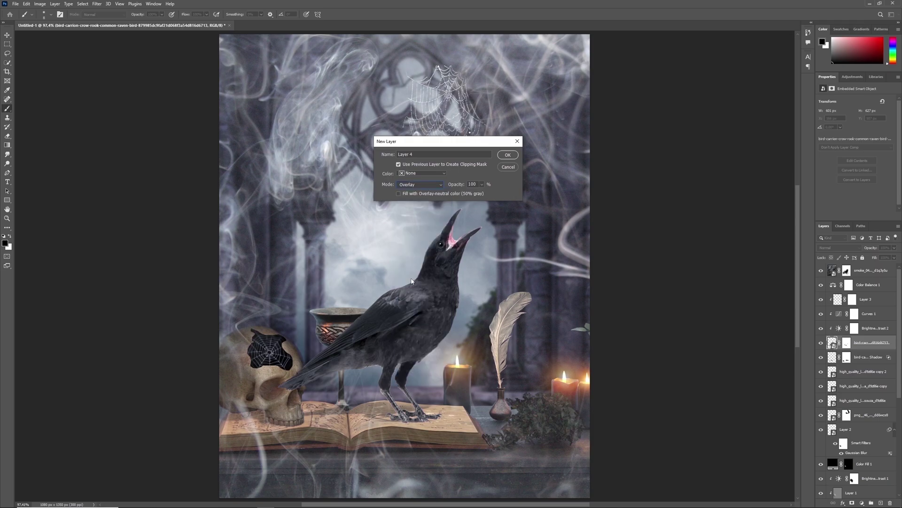
pyautogui.click(507, 154)
# Dodge the midtones on the gray layer to brighten highlights along the crow's back and wing.
pyautogui.click(7, 163)
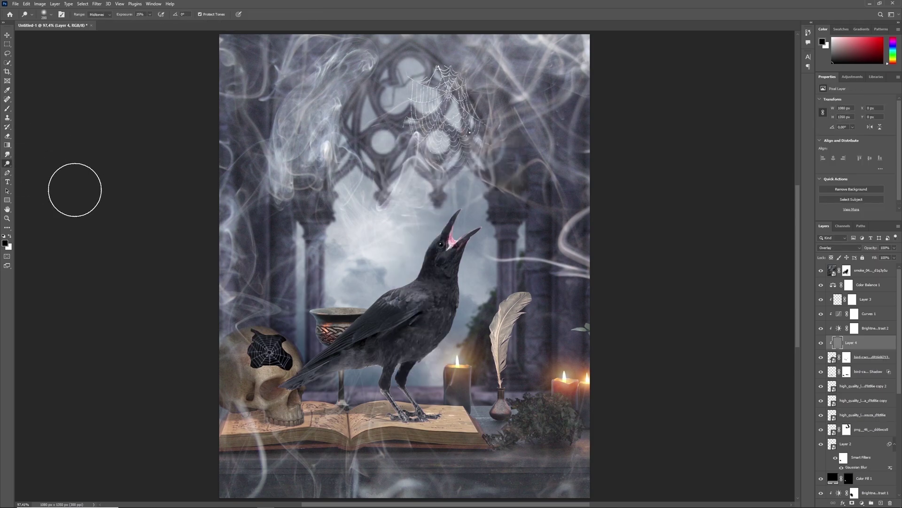
pyautogui.press('[')
pyautogui.press('[')
pyautogui.press('[')
pyautogui.press('[')
pyautogui.press('[')
pyautogui.press('[')
pyautogui.press('[')
pyautogui.press('[')
pyautogui.press('[')
pyautogui.moveTo(414, 300)
pyautogui.mouseDown()
pyautogui.moveTo(376, 303)
pyautogui.moveTo(417, 300)
pyautogui.mouseUp()
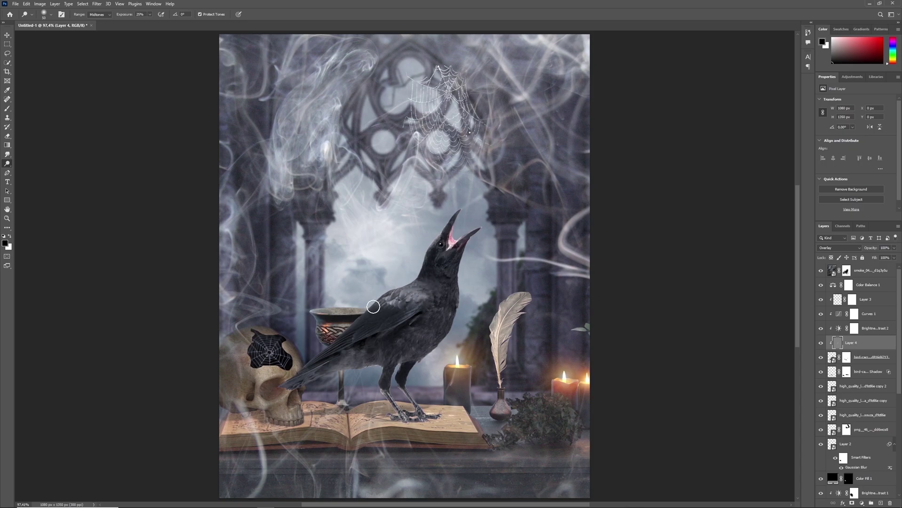
pyautogui.press('[')
pyautogui.press(']')
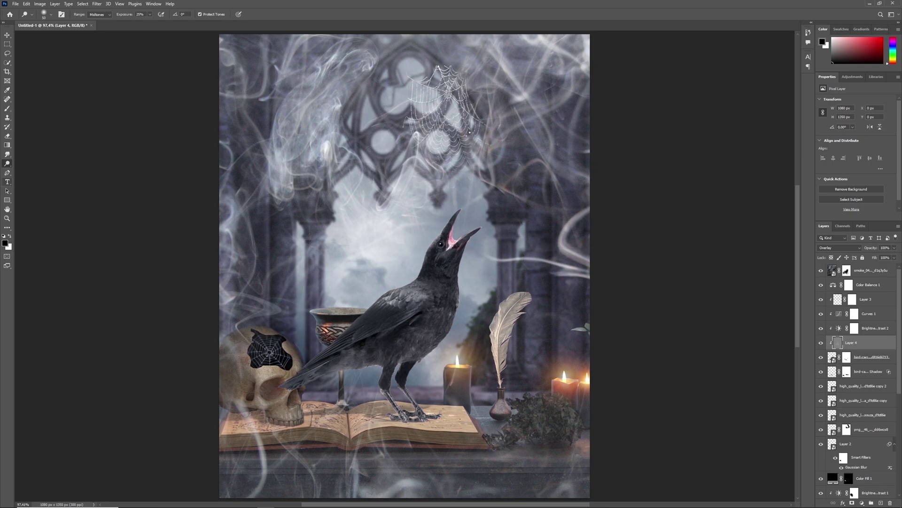
# Burn the midtones on the gray layer to deepen shadows on the crow's wing, underside, legs and feet, varying the brush size.
pyautogui.rightClick(7, 163)
pyautogui.click(33, 171)
pyautogui.press('[')
pyautogui.press('[')
pyautogui.press('[')
pyautogui.press('[')
pyautogui.press('[')
pyautogui.press('[')
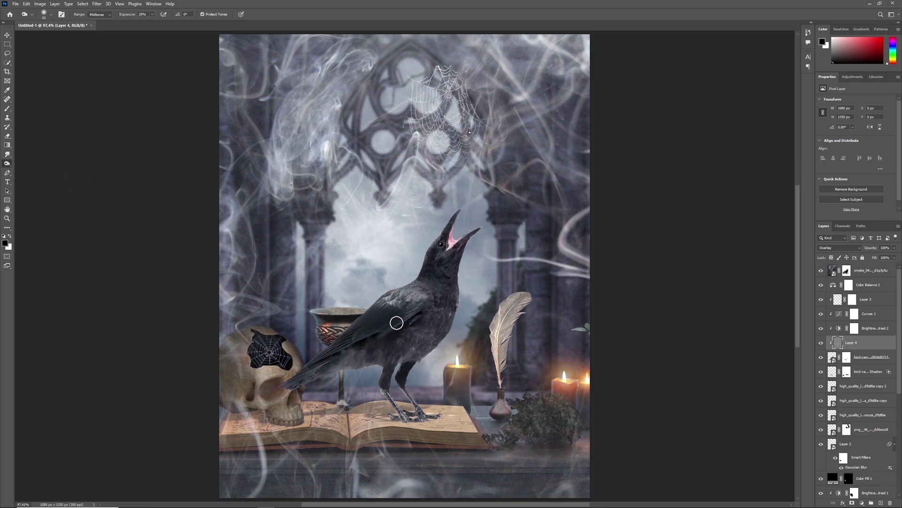
pyautogui.press(']')
pyautogui.press(']')
pyautogui.press(']')
pyautogui.press(']')
pyautogui.press(']')
pyautogui.press('[')
pyautogui.press('[')
pyautogui.press('[')
pyautogui.press('[')
pyautogui.press('[')
pyautogui.moveTo(379, 398)
pyautogui.mouseDown()
pyautogui.moveTo(405, 428)
pyautogui.moveTo(403, 394)
pyautogui.moveTo(430, 423)
pyautogui.moveTo(363, 418)
pyautogui.moveTo(368, 439)
pyautogui.moveTo(434, 422)
pyautogui.moveTo(378, 425)
pyautogui.moveTo(387, 435)
pyautogui.moveTo(440, 422)
pyautogui.moveTo(400, 406)
pyautogui.mouseUp()
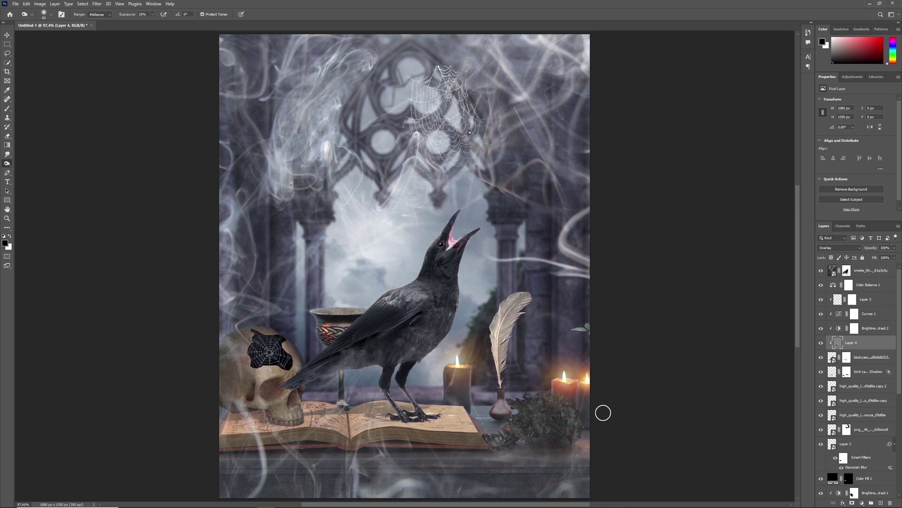
# Mask the dodge and burn layer, paint black at reduced opacity around the crow's upper legs, and compare before and after.
pyautogui.click(852, 504)
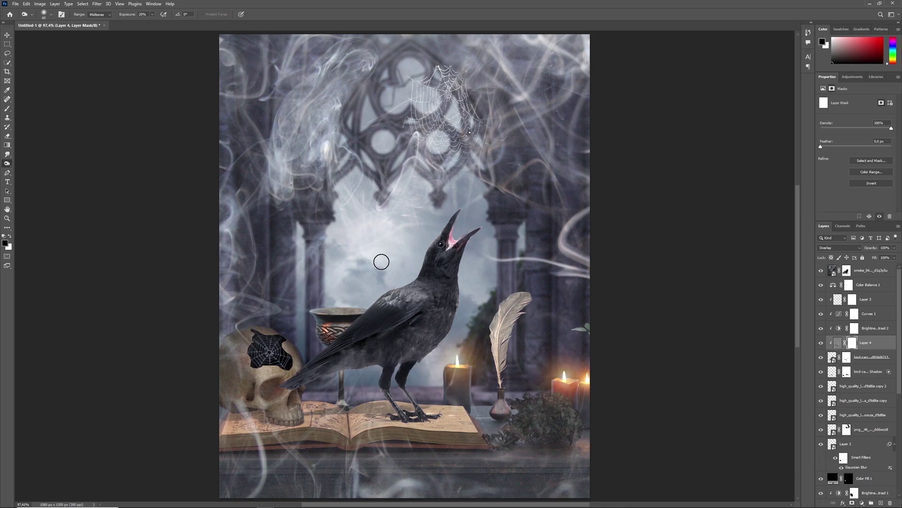
pyautogui.press('b')
pyautogui.click(162, 14)
pyautogui.click(428, 358)
pyautogui.press(']')
pyautogui.press(']')
pyautogui.press(']')
pyautogui.press(']')
pyautogui.press(']')
pyautogui.press(']')
pyautogui.press(']')
pyautogui.moveTo(403, 370); pyautogui.dragTo(394, 373)
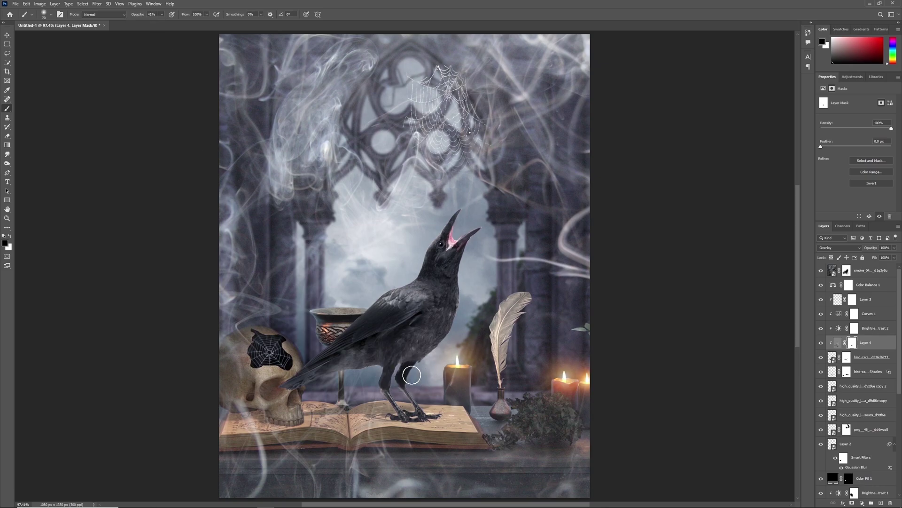
pyautogui.click(822, 344)
pyautogui.click(822, 344)
# Add a Gradient Fill layer above the top smoke layer using the black Color to Transparent gradient.
pyautogui.click(871, 301)
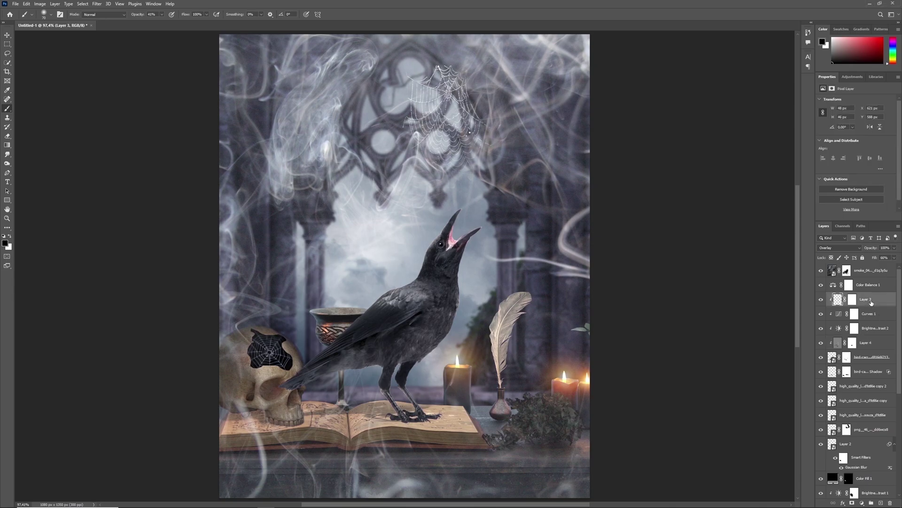
pyautogui.click(880, 272)
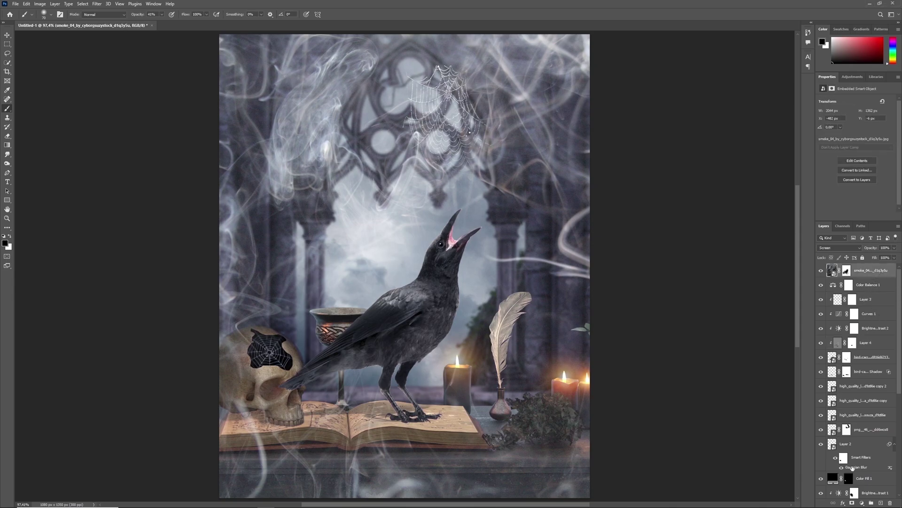
pyautogui.click(863, 503)
pyautogui.click(874, 386)
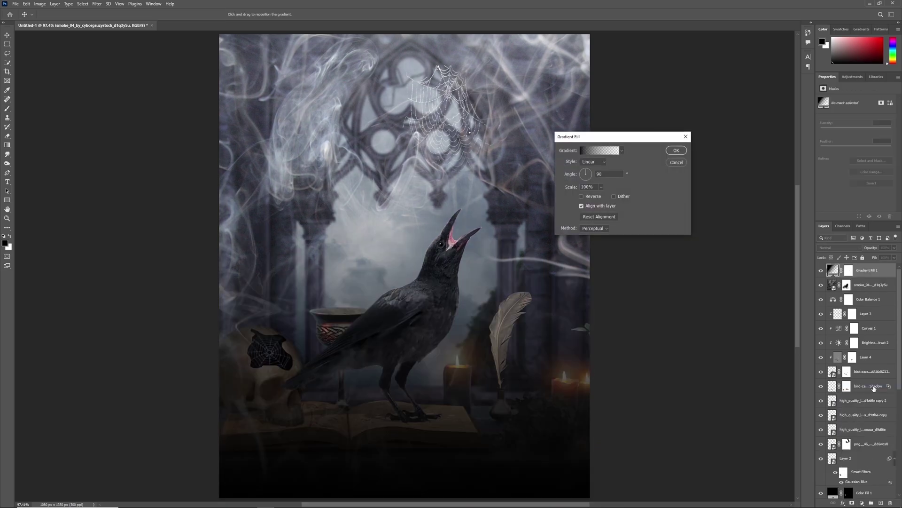
pyautogui.click(600, 150)
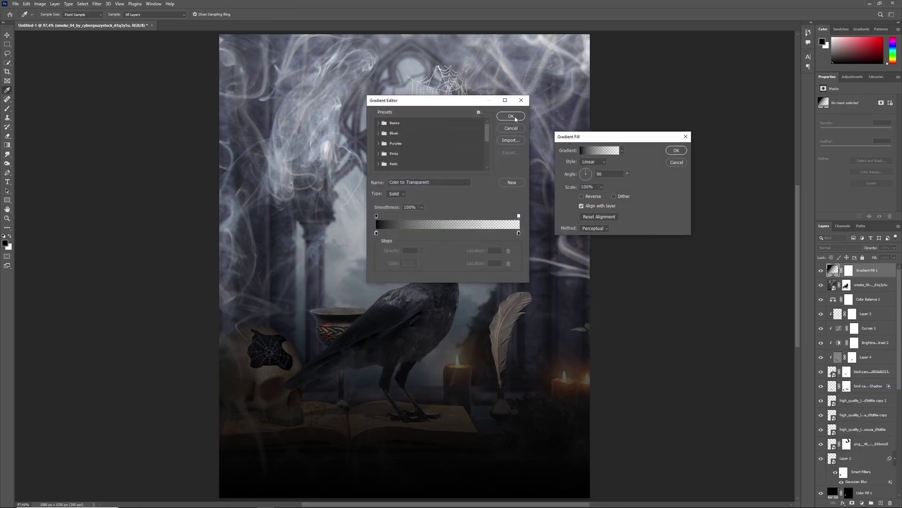
pyautogui.click(516, 116)
# Make the gradient fill a reversed radial vignette at 120% scale, and compare the image with and without it.
pyautogui.click(593, 161)
pyautogui.click(591, 175)
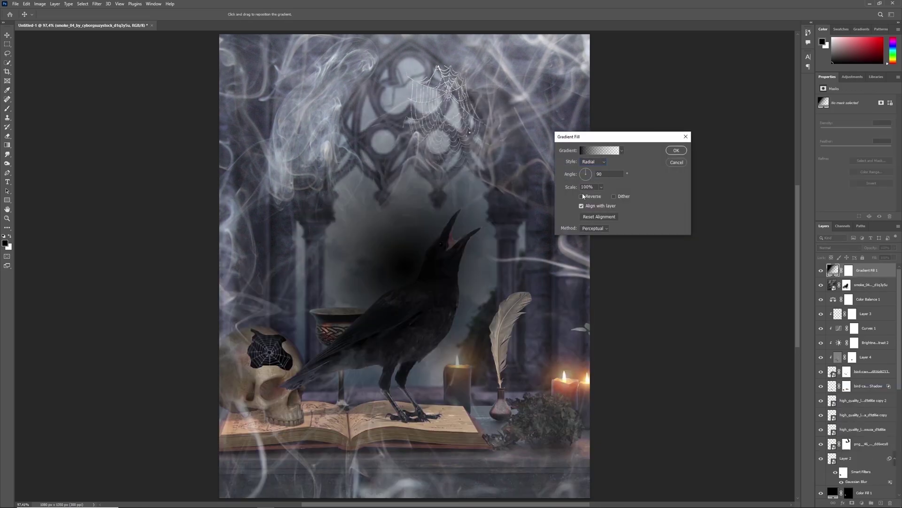
pyautogui.click(581, 196)
pyautogui.doubleClick(588, 188)
pyautogui.write('120')
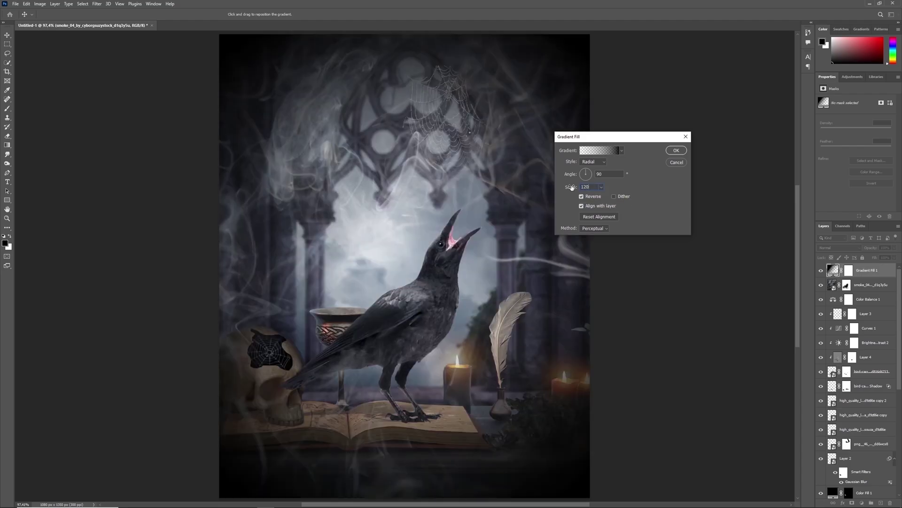
pyautogui.press('Return')
pyautogui.click(821, 271)
pyautogui.click(821, 271)
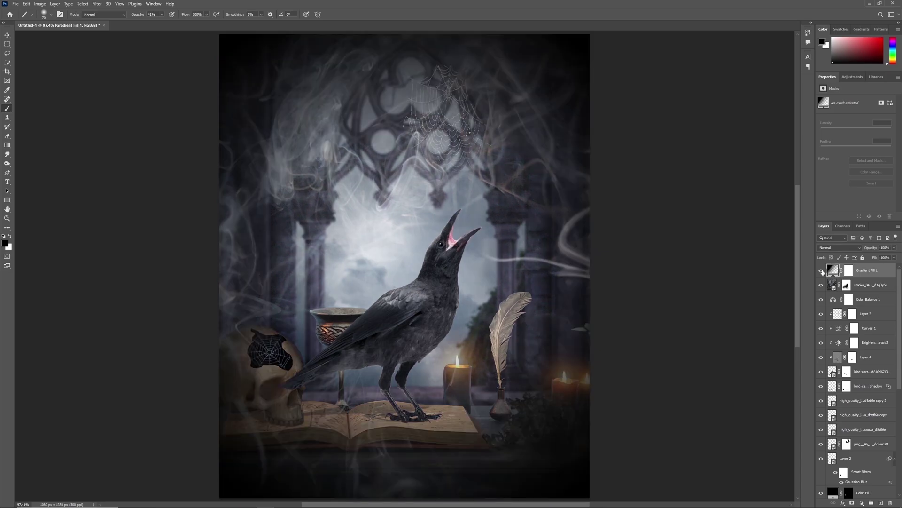
# Add a Curves adjustment above the vignette, lift its black point, and set a midtone point to input 124, output 121.
pyautogui.click(862, 502)
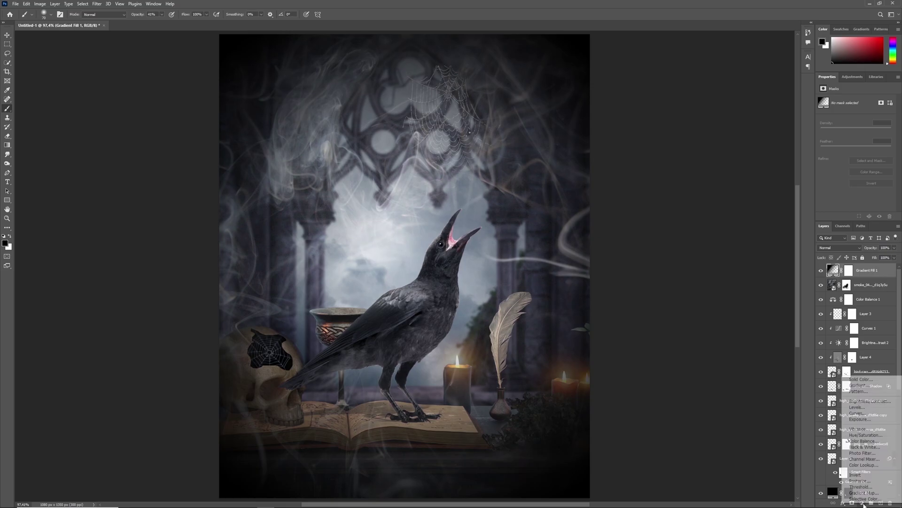
pyautogui.click(872, 412)
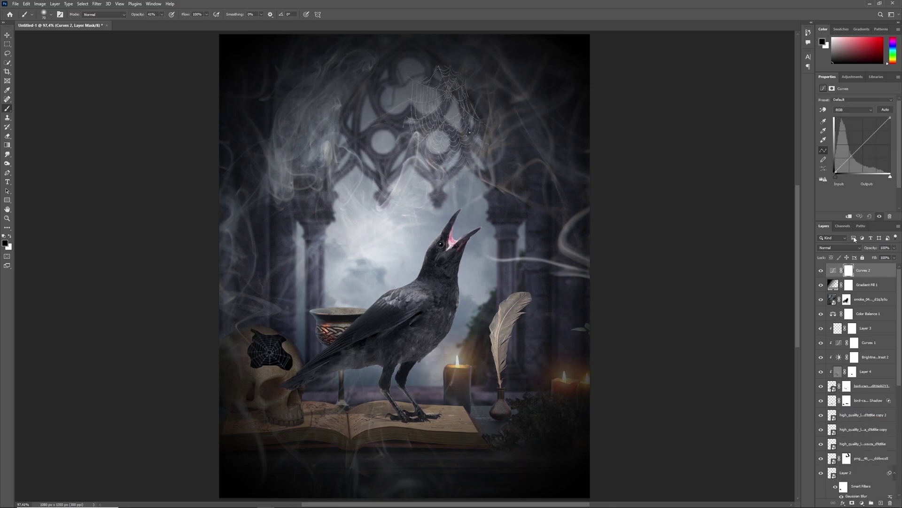
pyautogui.moveTo(836, 173); pyautogui.dragTo(862, 142)
pyautogui.write('124')
pyautogui.press('Tab')
pyautogui.write('121')
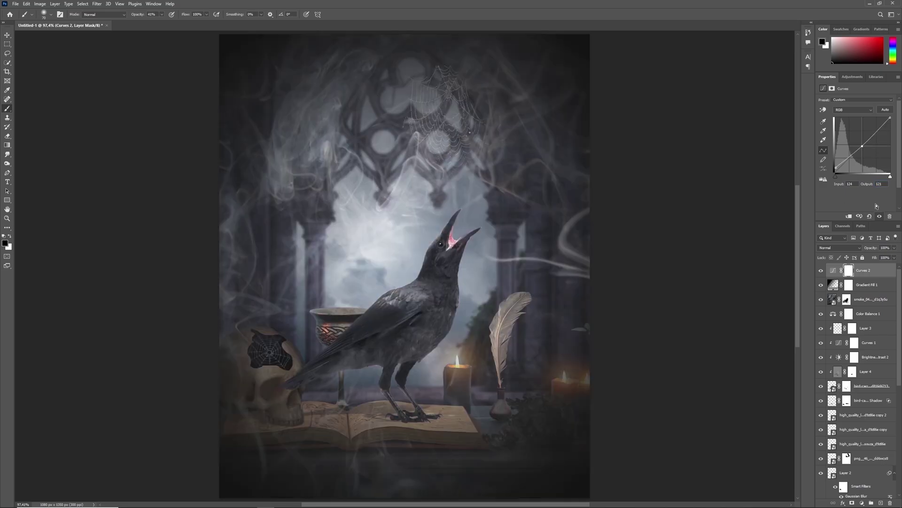
# Compare the image with and without the top Curves adjustment and set that layer's opacity to 73%.
pyautogui.click(821, 271)
pyautogui.click(822, 271)
pyautogui.click(890, 248)
pyautogui.write('73')
# Add a Brightness/Contrast adjustment on top with brightness 21 and contrast -14, and compare before and after.
pyautogui.click(863, 503)
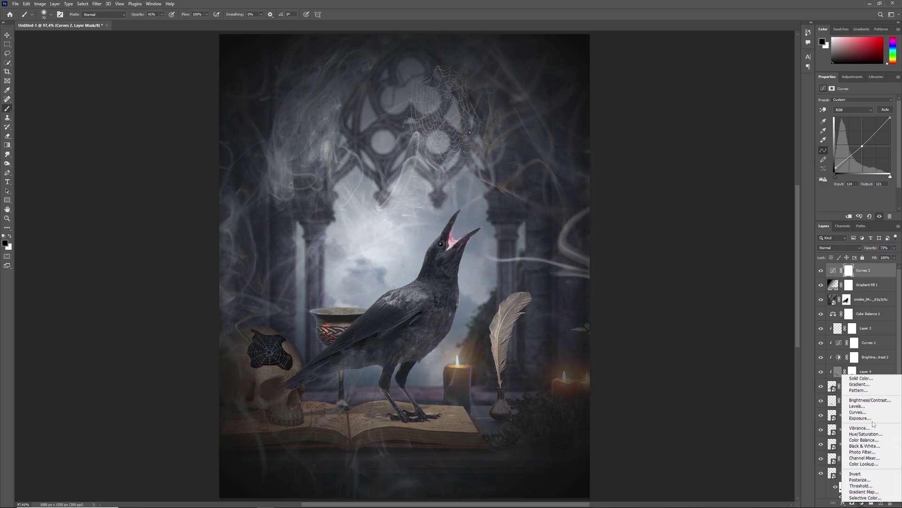
pyautogui.click(872, 400)
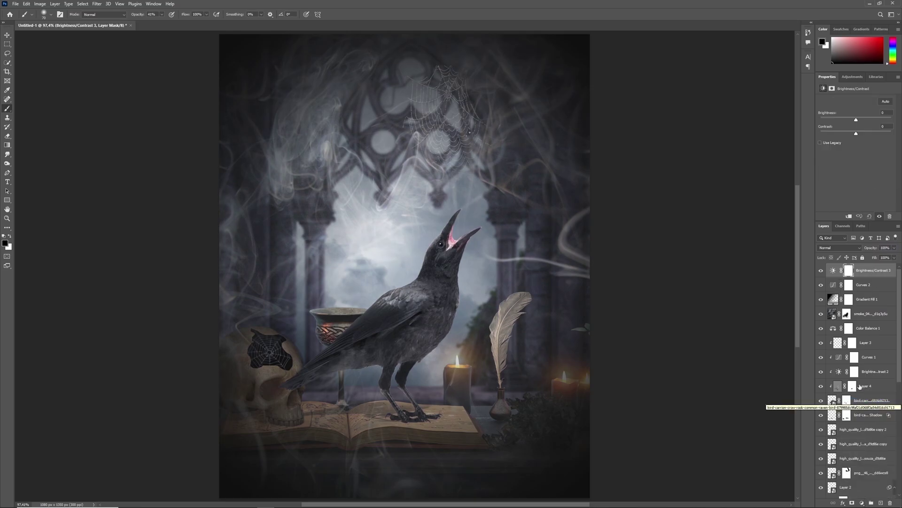
pyautogui.write('21')
pyautogui.press('Return')
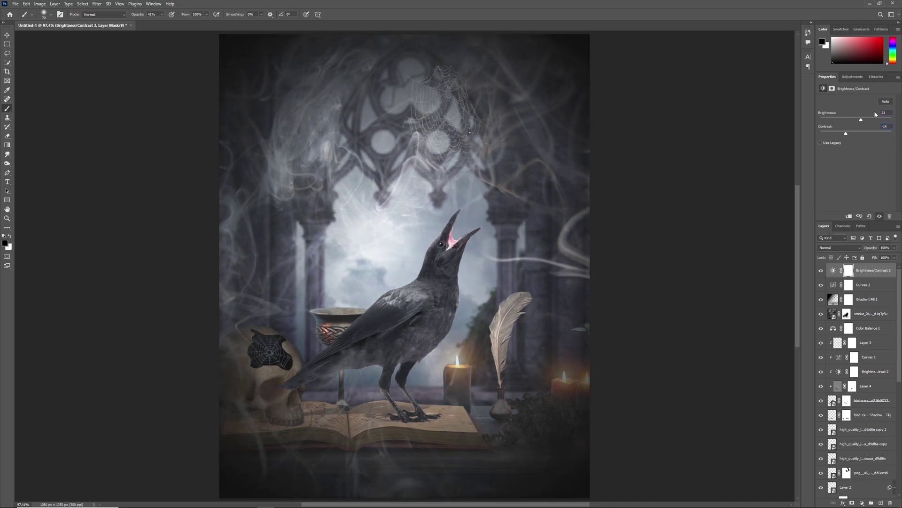
pyautogui.click(821, 271)
pyautogui.click(821, 270)
# On the top Brightness/Contrast mask, dab black over the image centre with a very large soft brush at reduced opacity.
pyautogui.click(849, 273)
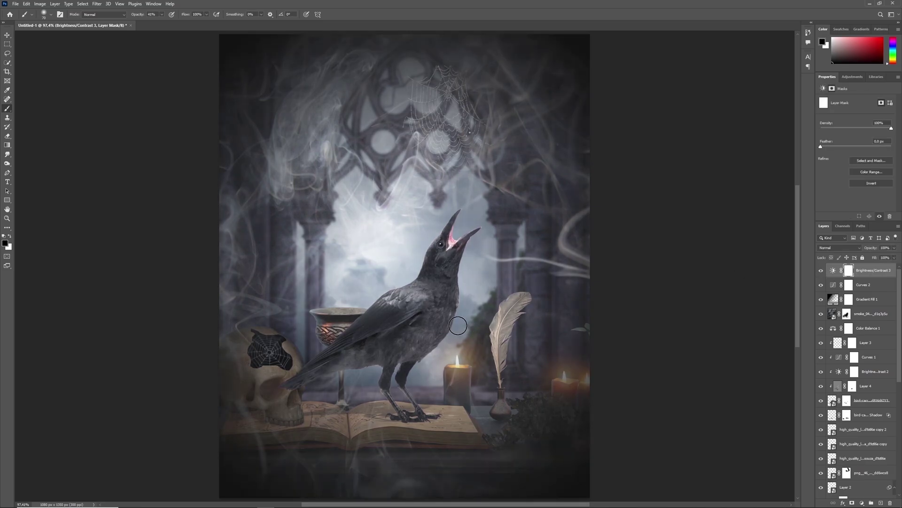
pyautogui.press(']')
pyautogui.press(']')
pyautogui.press(']')
pyautogui.press(']')
pyautogui.press(']')
pyautogui.press(']')
pyautogui.press(']')
pyautogui.press(']')
pyautogui.press(']')
pyautogui.press(']')
pyautogui.press(']')
pyautogui.press(']')
pyautogui.press(']')
pyautogui.press(']')
pyautogui.press(']')
pyautogui.press(']')
pyautogui.press('[')
pyautogui.click(407, 287)
# Paint black at 100% opacity on the same mask over the crow and the desk area, and compare before and after.
pyautogui.press('[')
pyautogui.press('[')
pyautogui.press('[')
pyautogui.press('[')
pyautogui.press('[')
pyautogui.press('[')
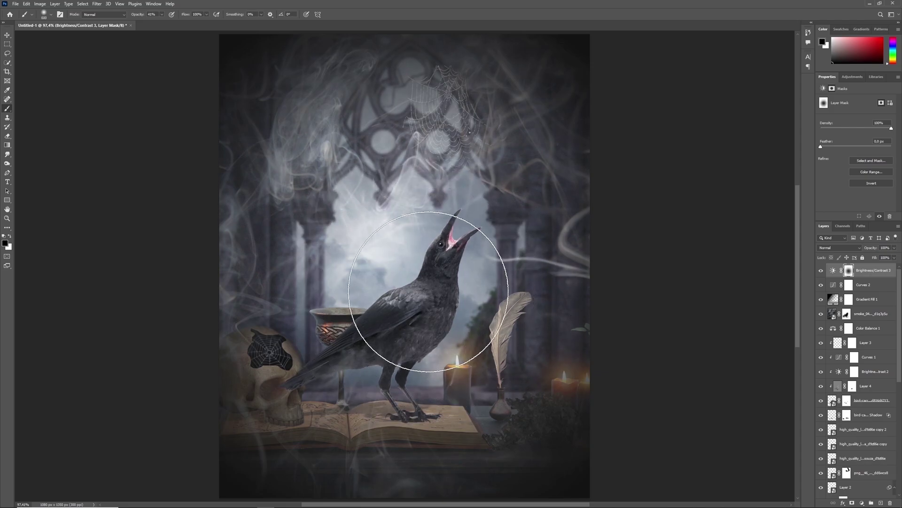
pyautogui.press('[')
pyautogui.press('0')
pyautogui.moveTo(451, 243); pyautogui.dragTo(361, 362)
pyautogui.press(']')
pyautogui.press(']')
pyautogui.moveTo(585, 462)
pyautogui.mouseDown()
pyautogui.moveTo(216, 473)
pyautogui.moveTo(496, 442)
pyautogui.mouseUp()
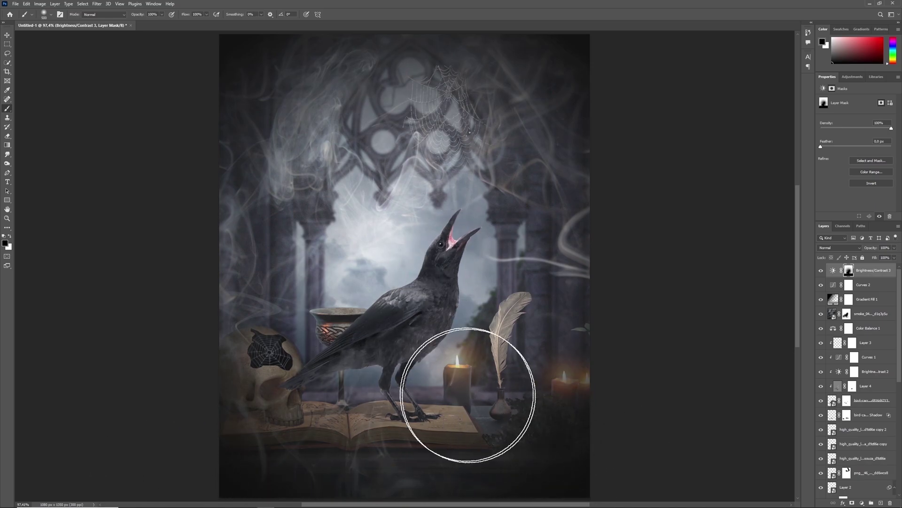
pyautogui.press(']')
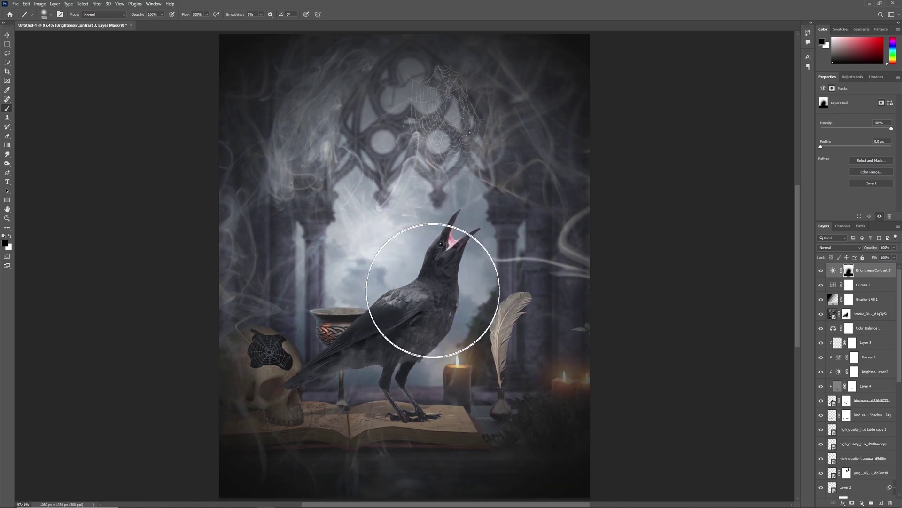
pyautogui.click(821, 271)
pyautogui.click(822, 270)
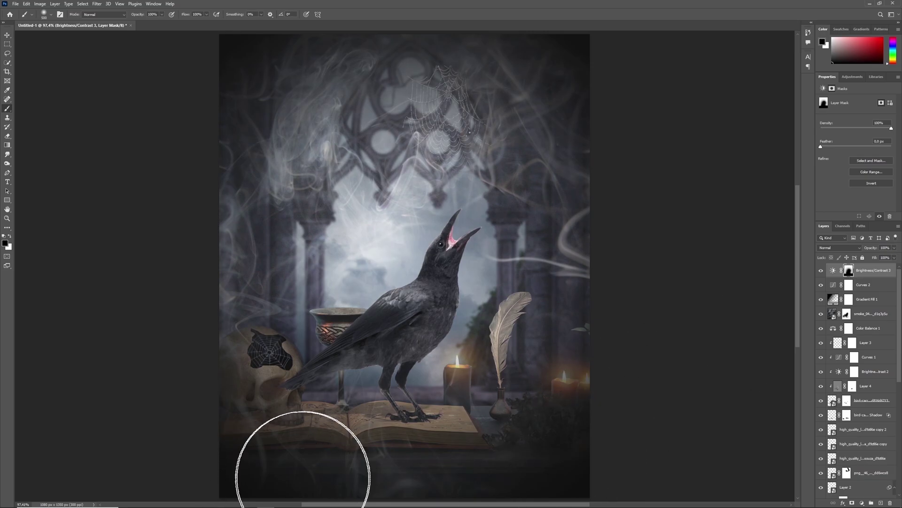
pyautogui.click(822, 271)
pyautogui.click(821, 271)
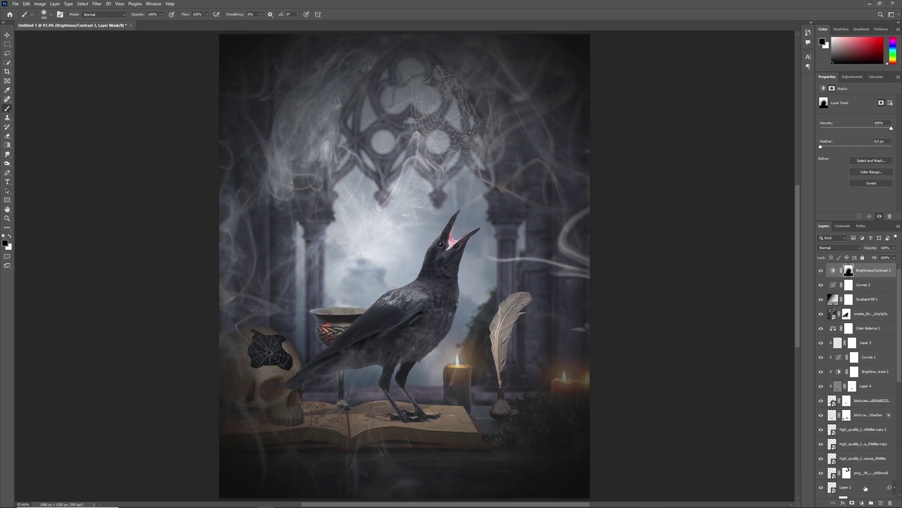
# Add an Exposure adjustment on top with exposure -0.24, offset 0 and gamma correction 0.96, and set the layer's opacity to 84%.
pyautogui.click(862, 502)
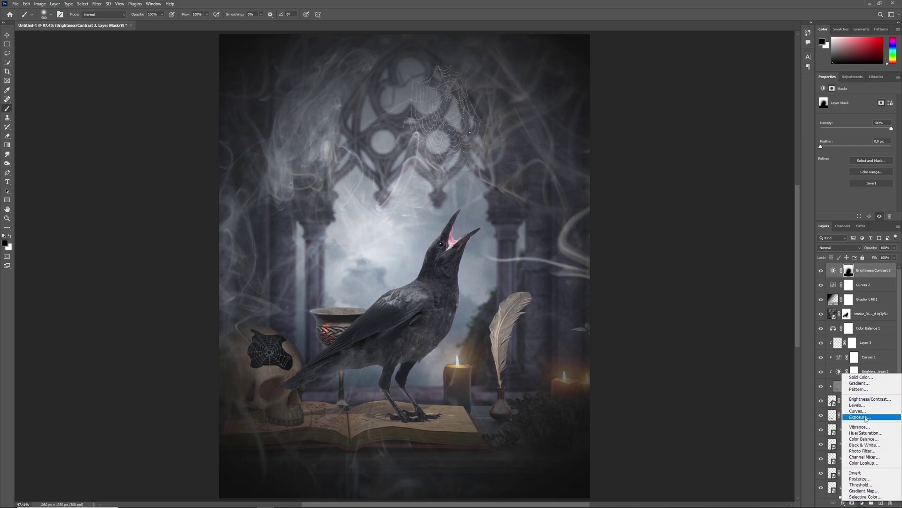
pyautogui.click(864, 417)
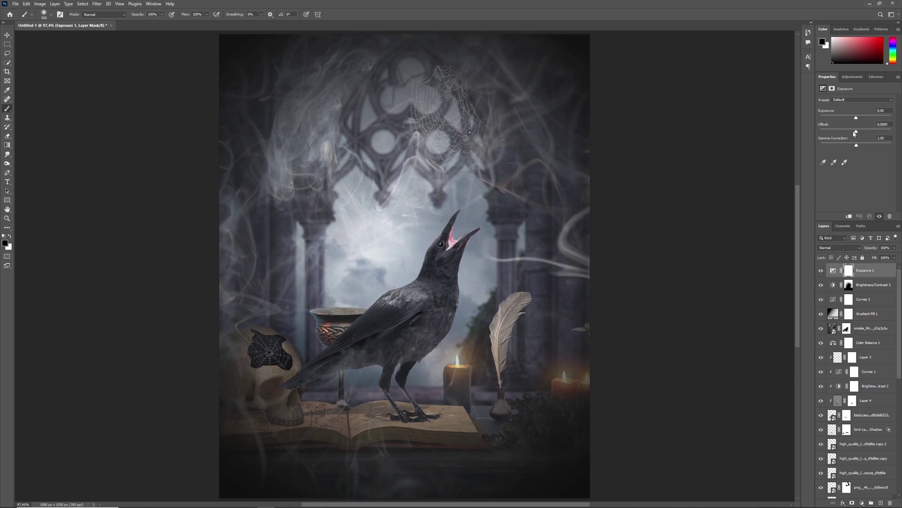
pyautogui.moveTo(860, 117); pyautogui.dragTo(855, 121)
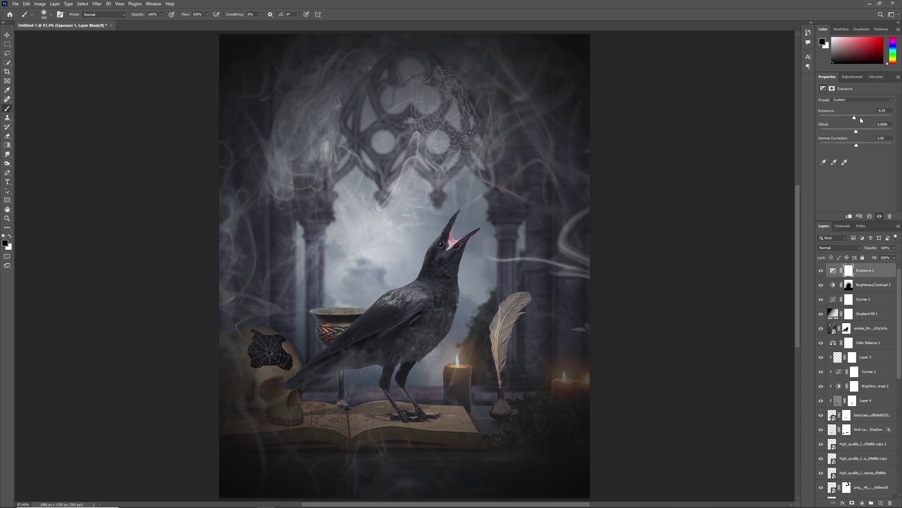
pyautogui.press('BackSpace')
pyautogui.press('BackSpace')
pyautogui.write('24')
pyautogui.press('Tab')
pyautogui.write('0')
pyautogui.press('Tab')
pyautogui.write('0,96')
pyautogui.moveTo(872, 248); pyautogui.dragTo(872, 248)
# Add a Color Balance adjustment on top, entering -10 in the midtones to shift the image towards purple.
pyautogui.click(862, 503)
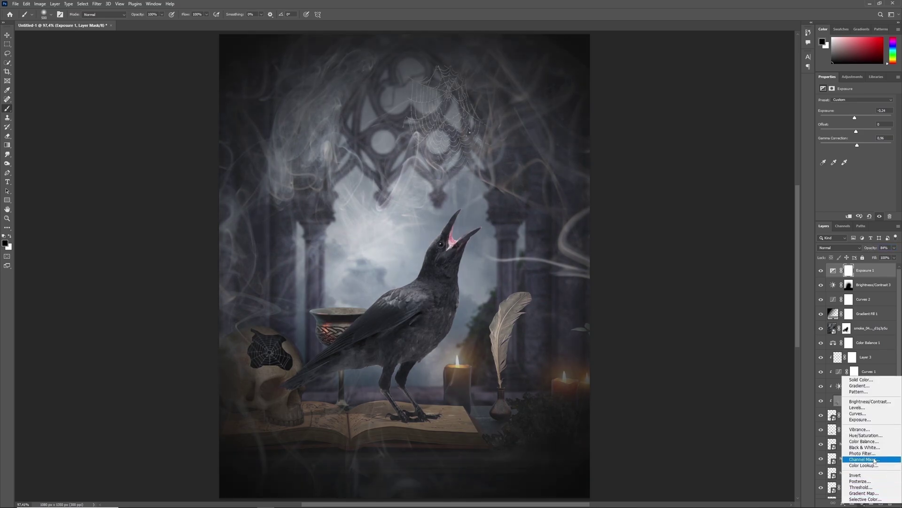
pyautogui.click(869, 441)
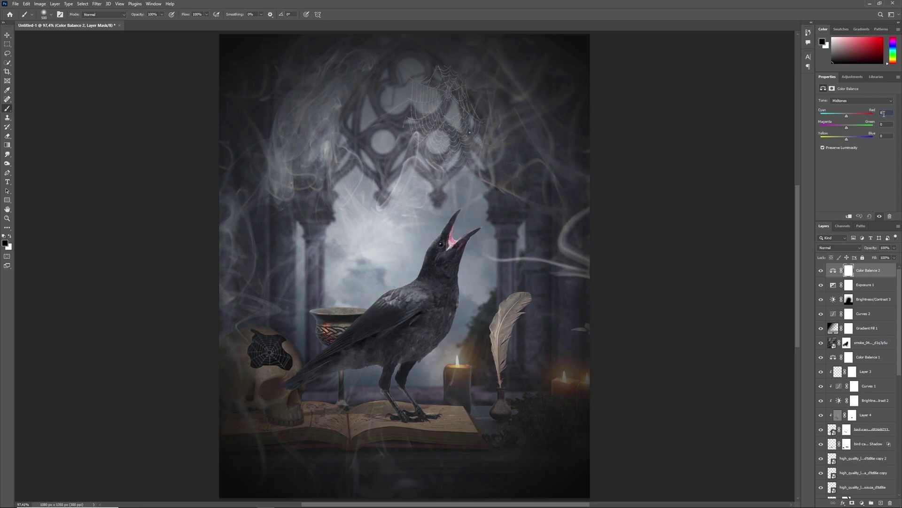
pyautogui.write('-10')
# Add a Levels adjustment with white input level 217, compare before and after, and paint black on its mask over the image centre.
pyautogui.click(862, 504)
pyautogui.click(870, 408)
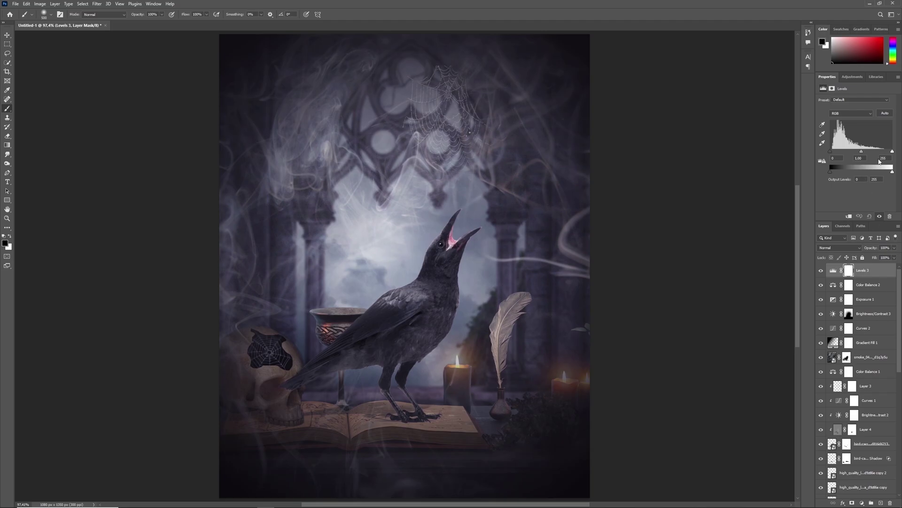
pyautogui.press('BackSpace')
pyautogui.write('17')
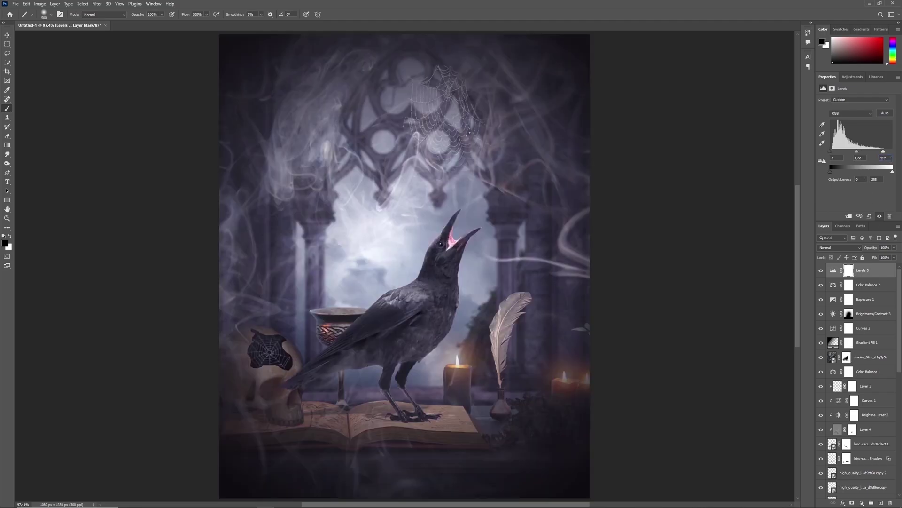
pyautogui.click(822, 271)
pyautogui.click(822, 271)
pyautogui.moveTo(409, 135)
pyautogui.mouseDown()
pyautogui.moveTo(398, 184)
pyautogui.moveTo(419, 226)
pyautogui.moveTo(433, 346)
pyautogui.moveTo(423, 214)
pyautogui.moveTo(433, 343)
pyautogui.moveTo(446, 365)
pyautogui.moveTo(437, 274)
pyautogui.moveTo(435, 326)
pyautogui.moveTo(382, 256)
pyautogui.moveTo(448, 279)
pyautogui.mouseUp()
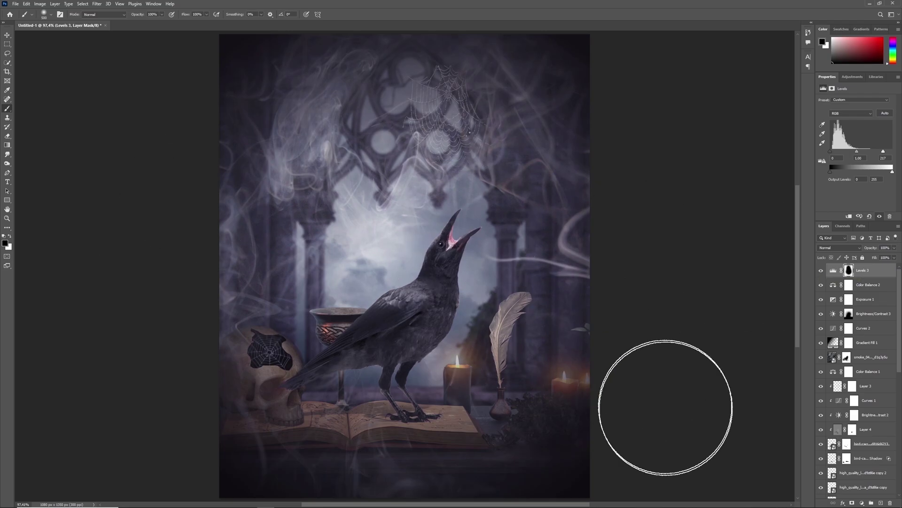
# Add a Color Lookup adjustment with the Candlelight.CUBE 3D LUT and set its blend mode to Soft Light.
pyautogui.click(863, 503)
pyautogui.click(864, 465)
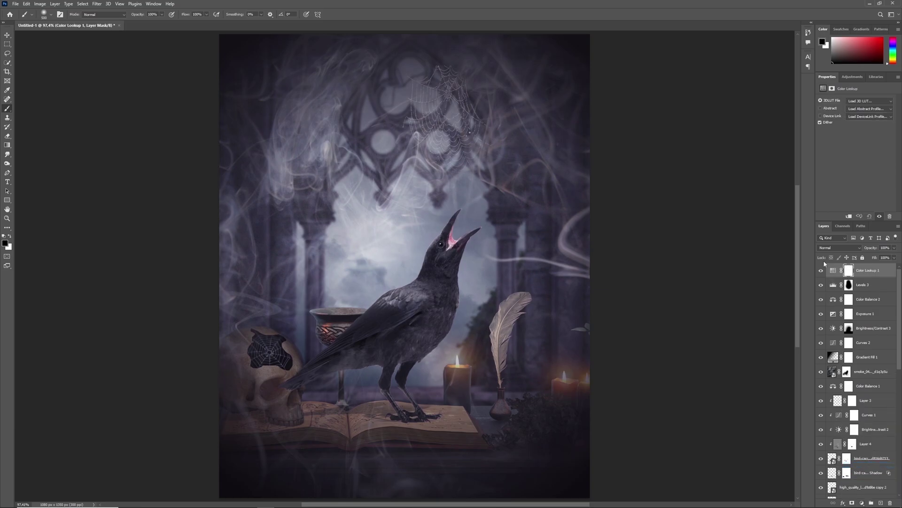
pyautogui.click(857, 101)
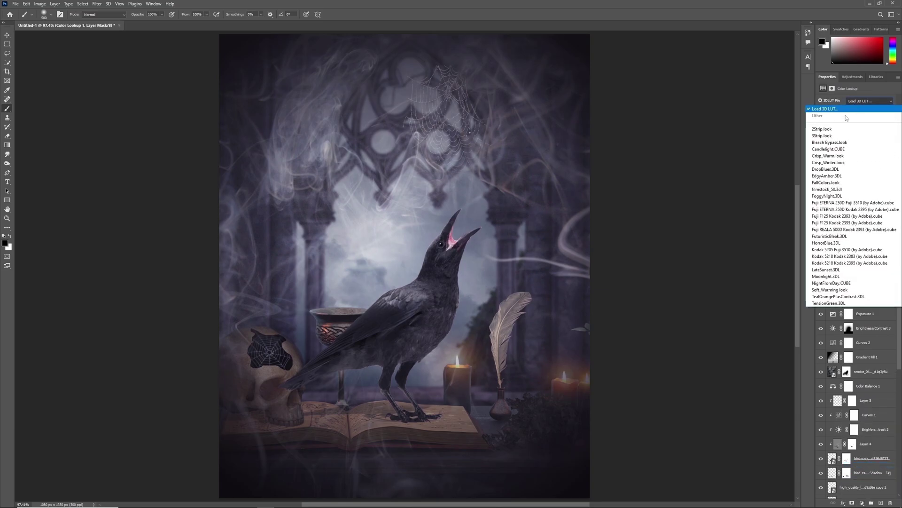
pyautogui.click(833, 149)
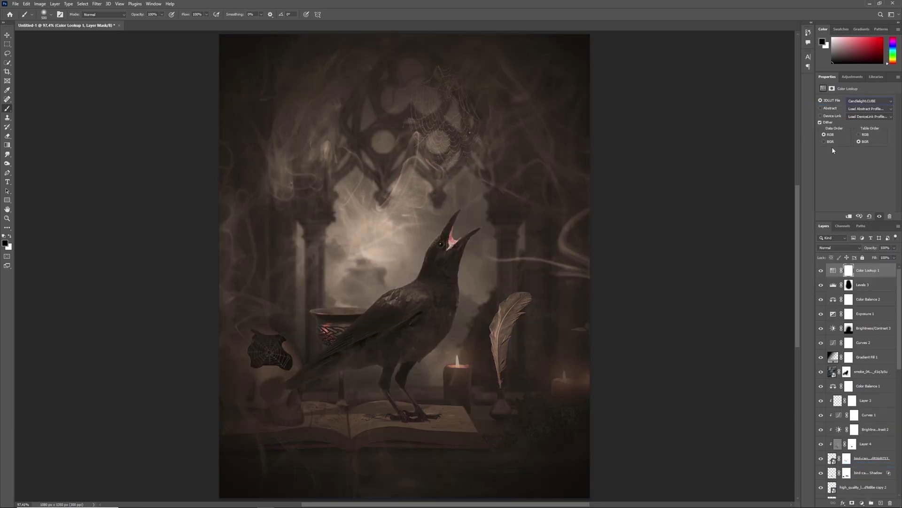
pyautogui.click(835, 248)
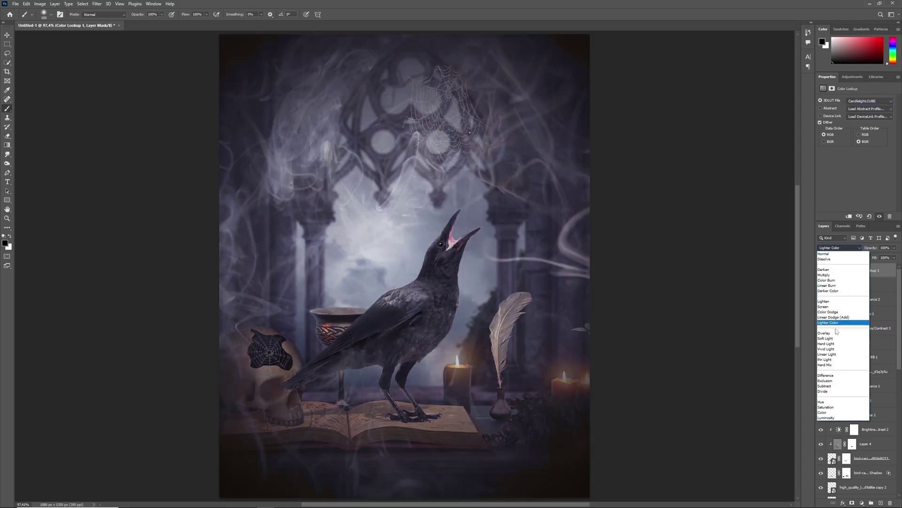
pyautogui.click(832, 341)
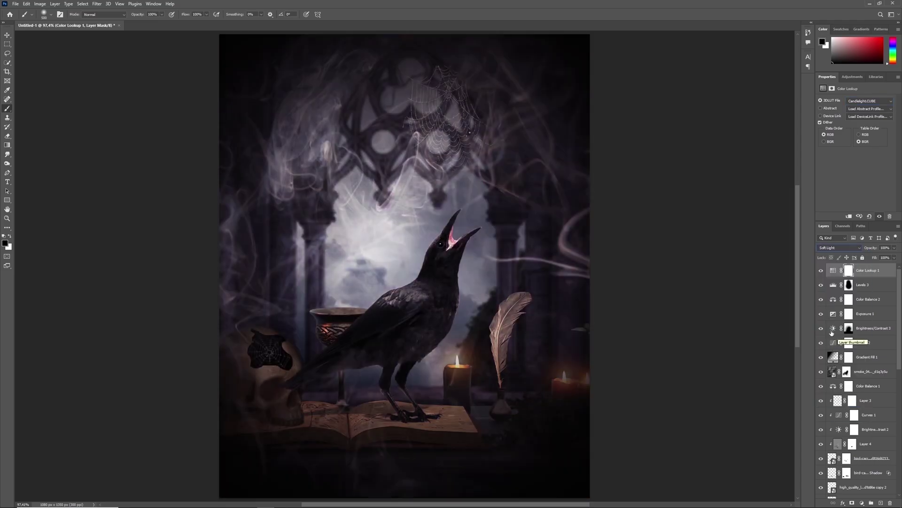
# Add a second Color Lookup adjustment on top using the DropBlues.3DL 3D LUT.
pyautogui.click(862, 503)
pyautogui.click(865, 467)
pyautogui.click(861, 101)
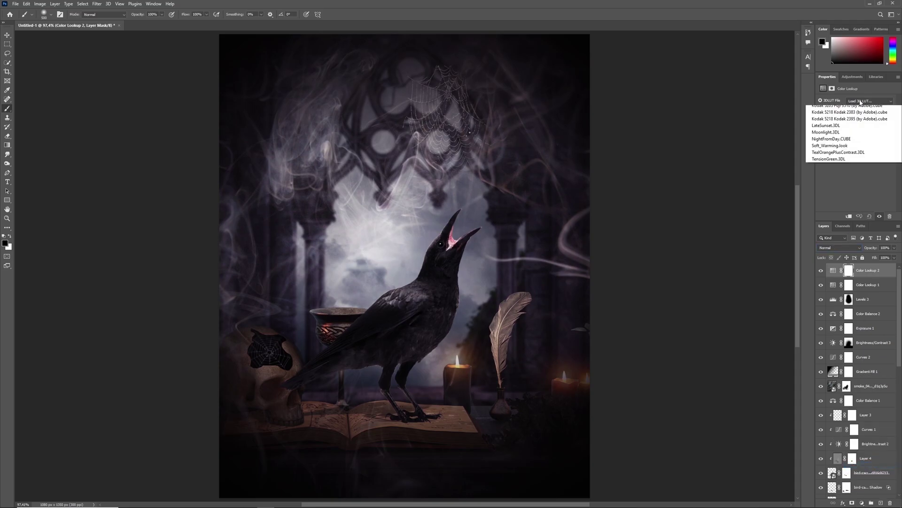
pyautogui.click(841, 172)
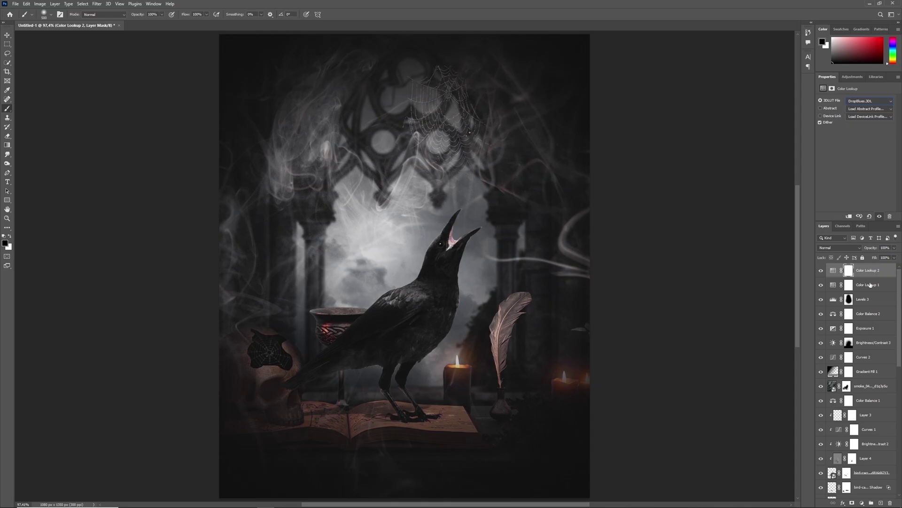
# Scale down the stormy sky layer and reposition it so its clouds sit behind the gothic window.
pyautogui.scroll(-5, 892, 302)
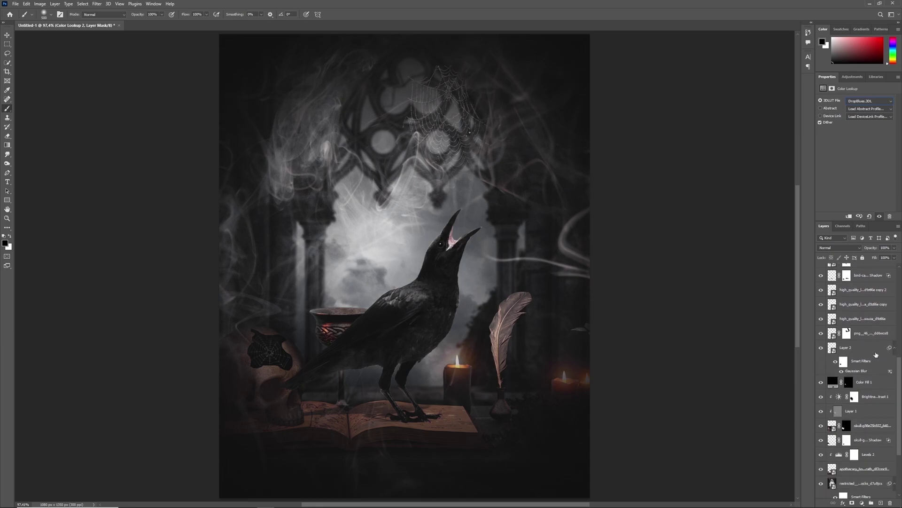
pyautogui.click(884, 348)
pyautogui.scroll(-1, 884, 348)
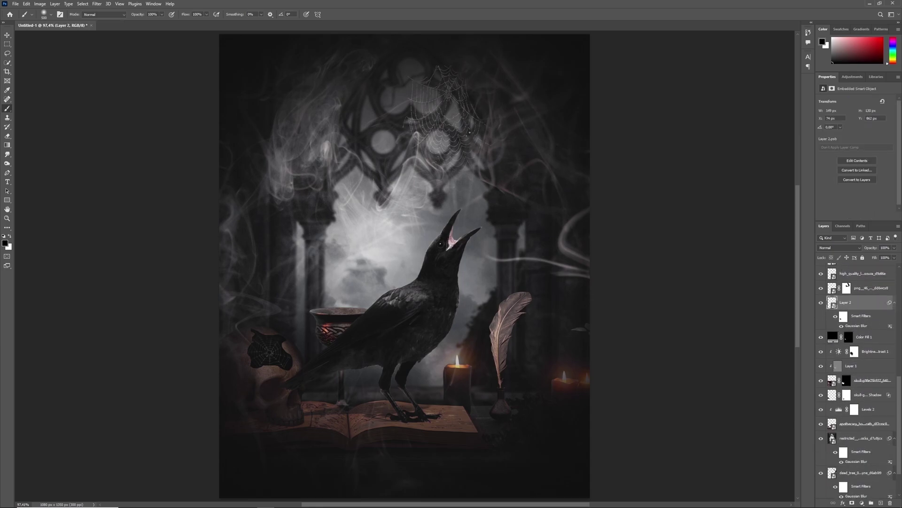
pyautogui.scroll(-1, 853, 479)
pyautogui.click(851, 480)
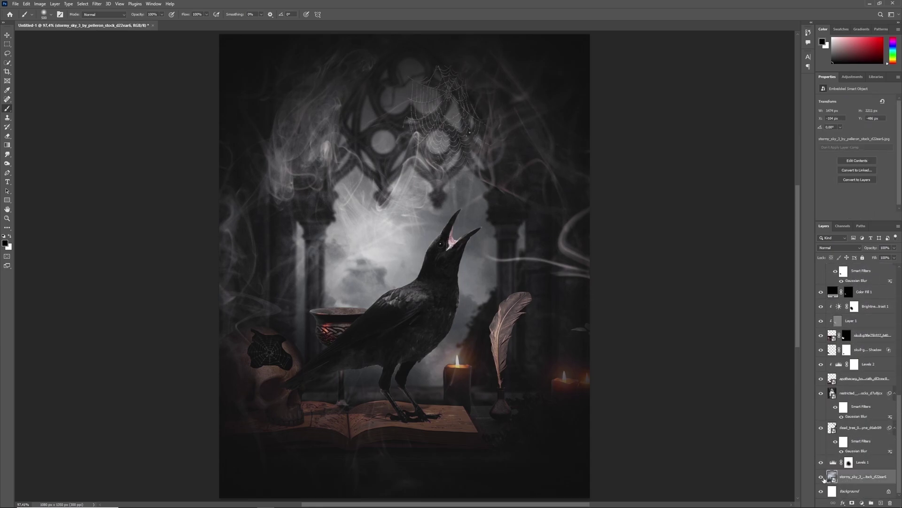
pyautogui.hotkey('ctrl', 't')
pyautogui.moveTo(584, 250); pyautogui.dragTo(556, 278)
pyautogui.moveTo(665, 274); pyautogui.dragTo(703, 275)
pyautogui.moveTo(592, 264)
pyautogui.mouseDown()
pyautogui.moveTo(615, 275)
pyautogui.moveTo(597, 247)
pyautogui.moveTo(596, 258)
pyautogui.mouseUp()
pyautogui.moveTo(478, 124)
pyautogui.mouseDown()
pyautogui.moveTo(494, 137)
pyautogui.moveTo(489, 77)
pyautogui.moveTo(498, 216)
pyautogui.moveTo(489, 172)
pyautogui.moveTo(501, 173)
pyautogui.mouseUp()
pyautogui.press('Return')
pyautogui.press('b')
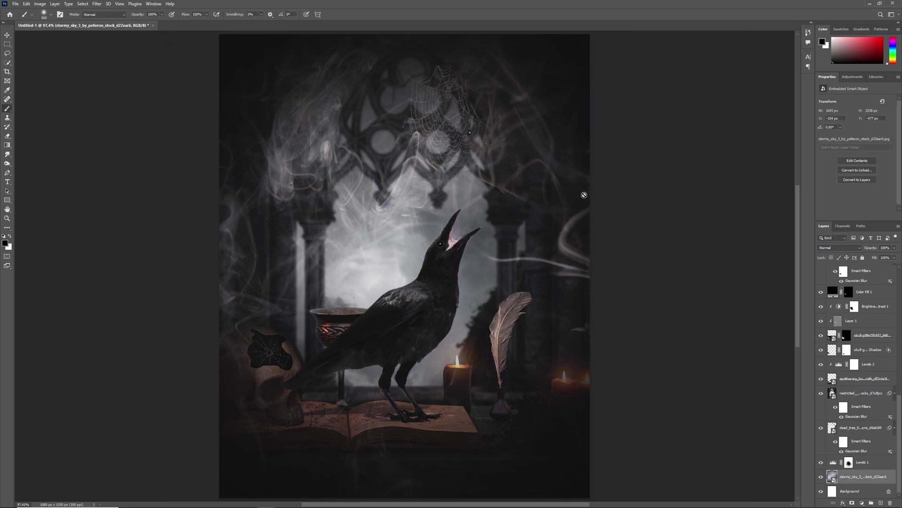
# Compare the image with and without the top Levels, Exposure and Brightness/Contrast 3 adjustments, and check the Exposure settings.
pyautogui.moveTo(899, 412); pyautogui.dragTo(894, 277)
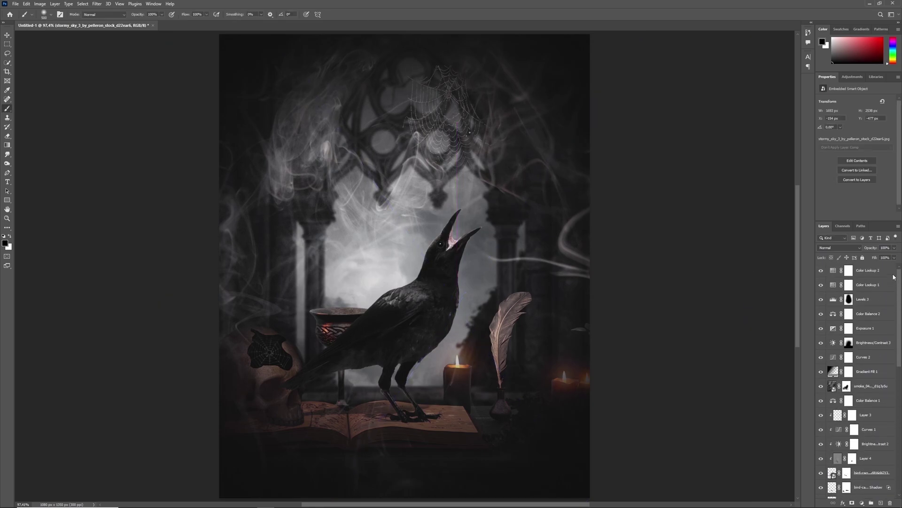
pyautogui.click(820, 300)
pyautogui.click(821, 299)
pyautogui.click(821, 329)
pyautogui.click(820, 329)
pyautogui.click(833, 329)
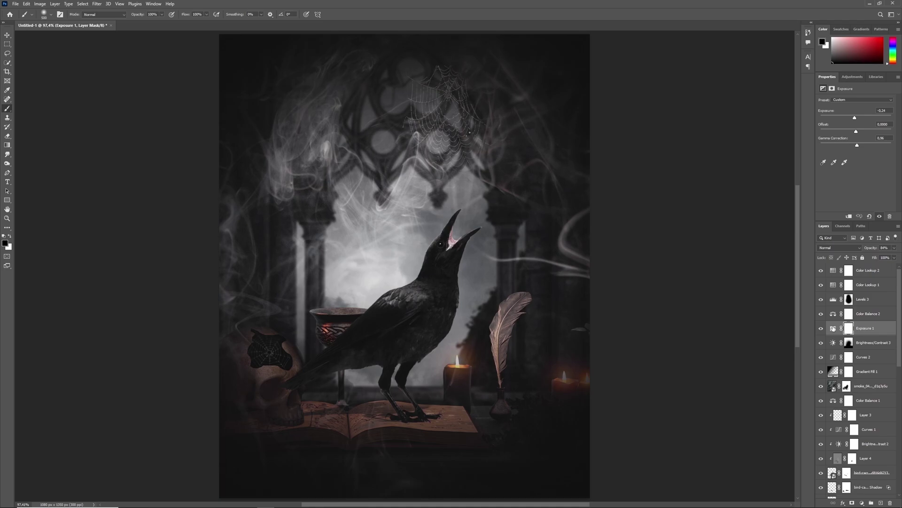
pyautogui.scroll(-10, 870, 334)
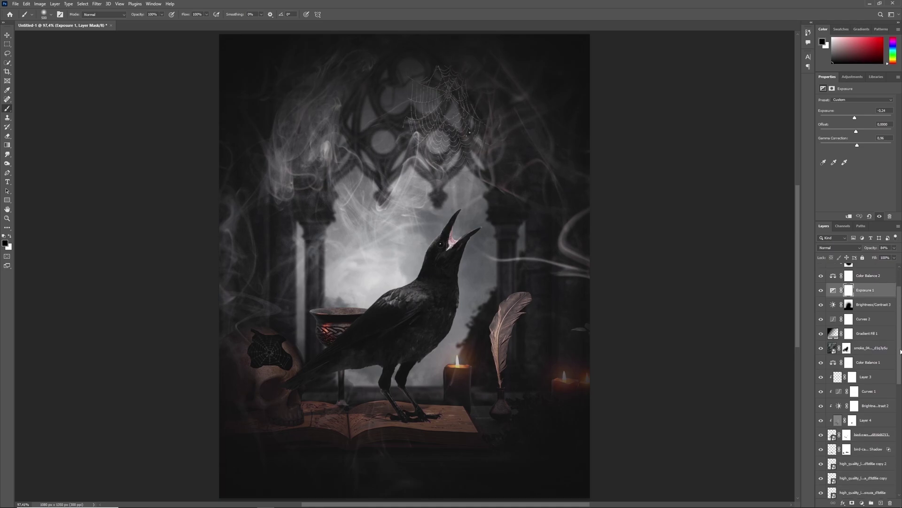
pyautogui.scroll(6, 896, 463)
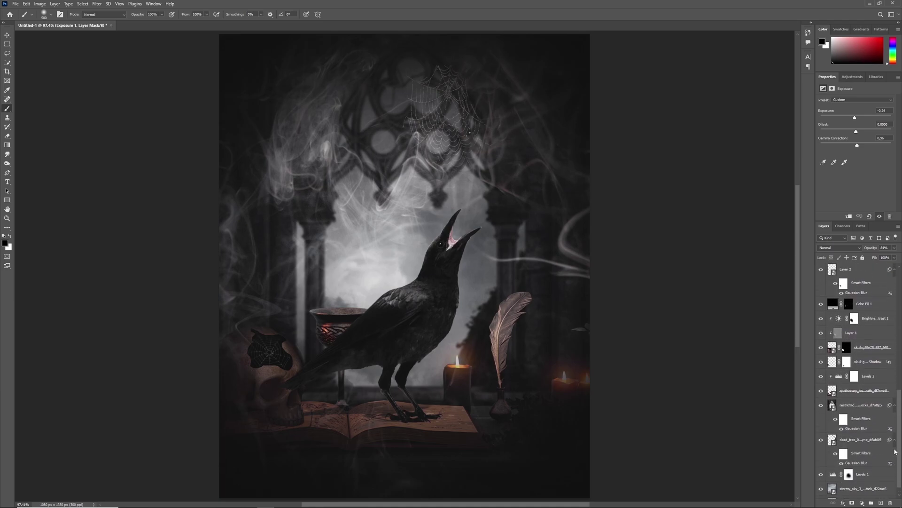
pyautogui.scroll(1, 855, 357)
pyautogui.click(821, 343)
pyautogui.click(820, 343)
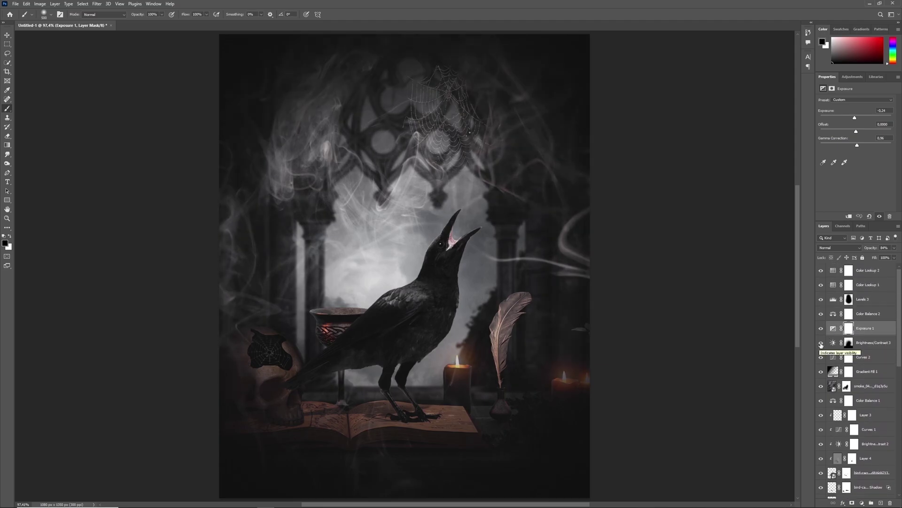
# Compare the Brightness/Contrast 3 adjustment with its mask off and on, invert the mask, and paint white over the crow area.
pyautogui.click(850, 343)
pyautogui.keyDown('shift'); pyautogui.click(851, 345); pyautogui.keyUp('shift')
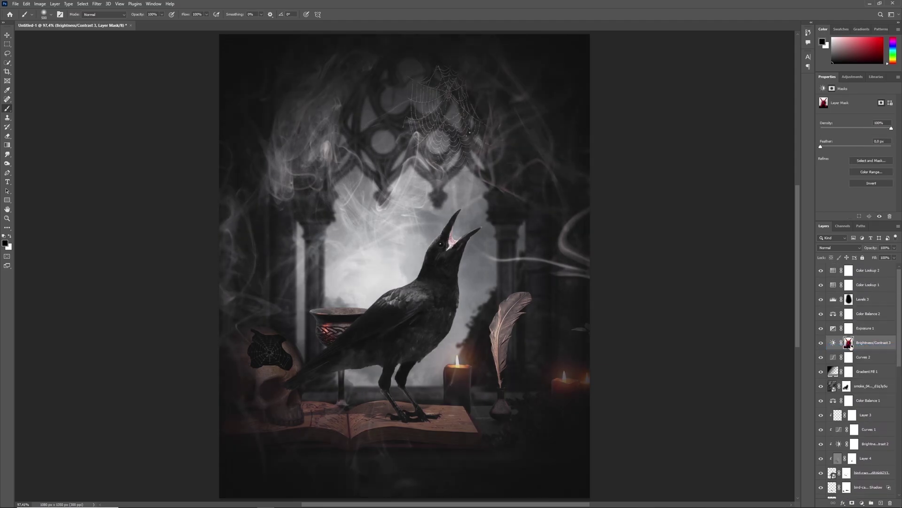
pyautogui.keyDown('shift'); pyautogui.click(851, 344); pyautogui.keyUp('shift')
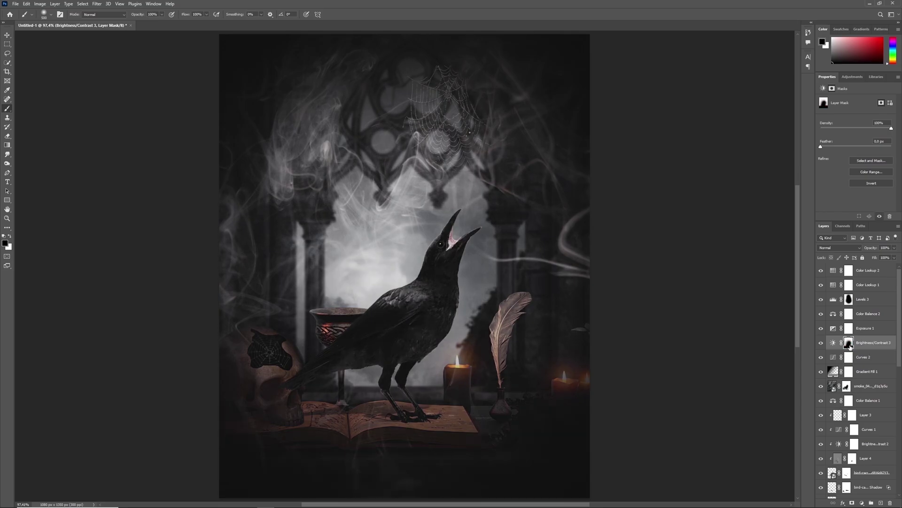
pyautogui.keyDown('shift'); pyautogui.click(851, 347); pyautogui.keyUp('shift')
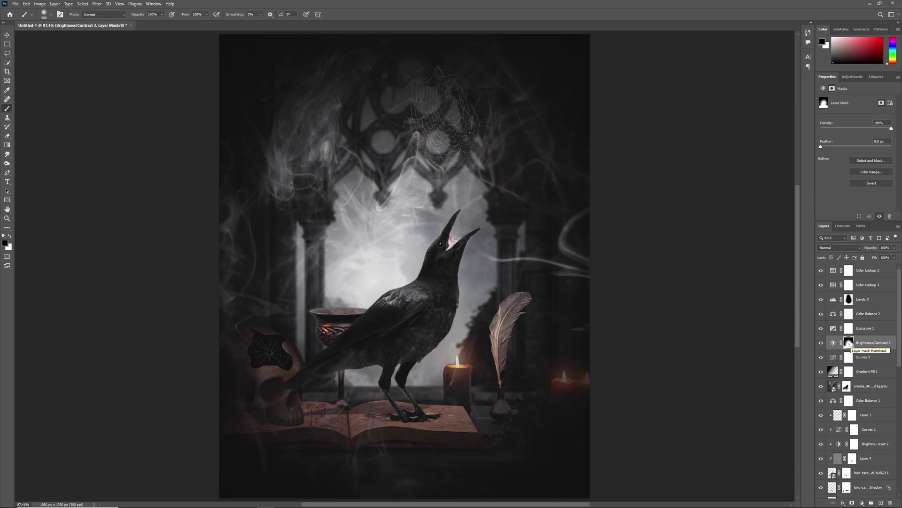
pyautogui.press('x')
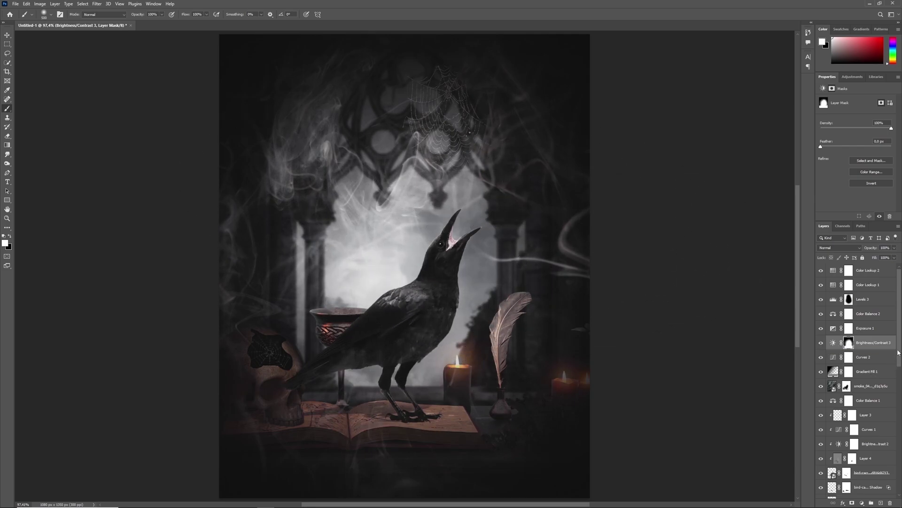
# Compare the image with and without the spider web over the window, and apply a 1.5-pixel Gaussian Blur to the web layer.
pyautogui.moveTo(900, 345); pyautogui.dragTo(894, 410)
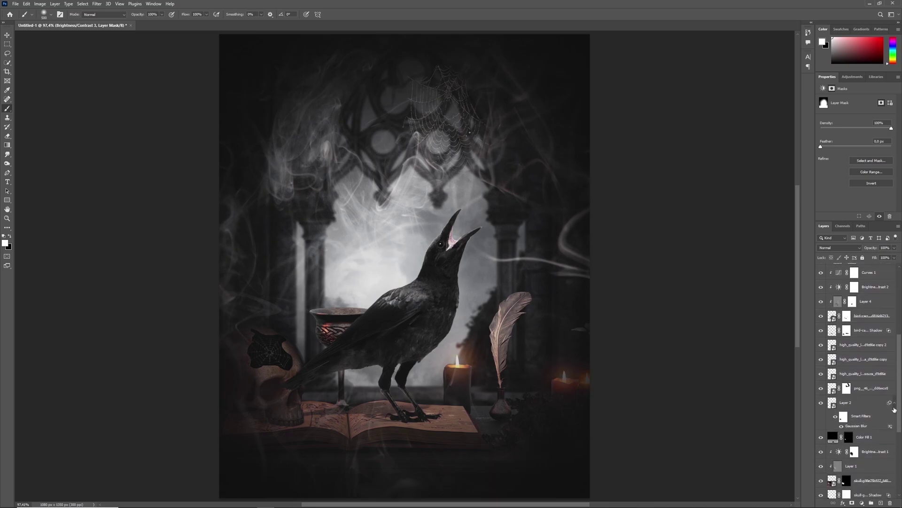
pyautogui.click(822, 389)
pyautogui.click(821, 390)
pyautogui.click(848, 390)
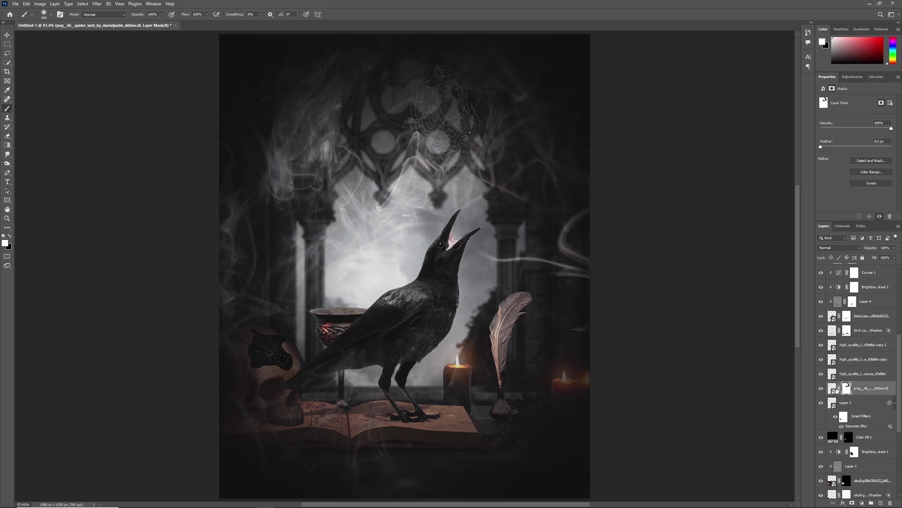
pyautogui.click(97, 4)
pyautogui.moveTo(161, 100)
pyautogui.click(201, 121)
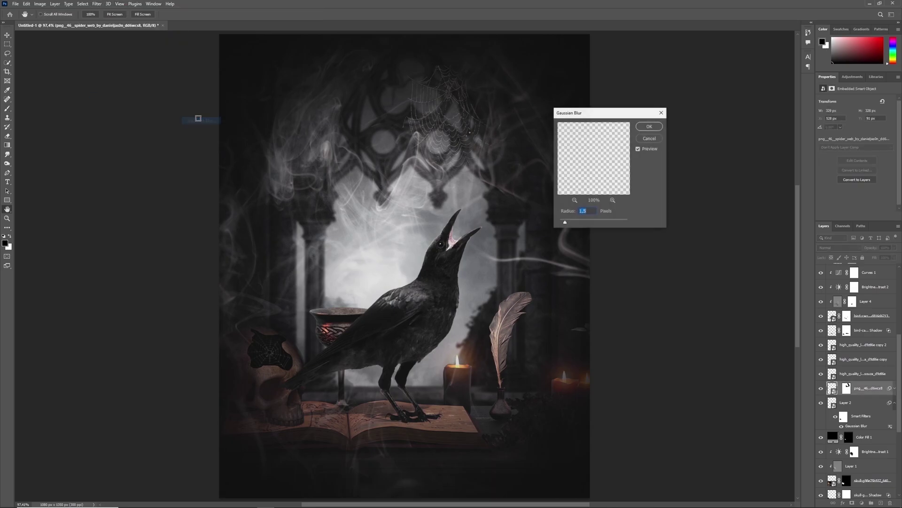
pyautogui.click(649, 126)
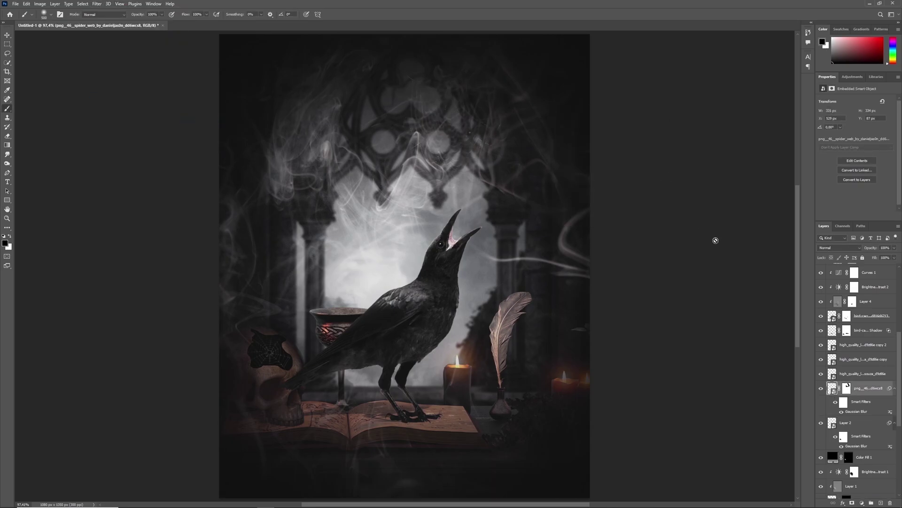
# On the spider web's smart filter mask, dab black over the web with a much smaller soft brush.
pyautogui.click(843, 402)
pyautogui.press('x')
pyautogui.press('[')
pyautogui.press('[')
pyautogui.press('[')
pyautogui.press('[')
pyautogui.press('[')
pyautogui.press('[')
pyautogui.press('[')
pyautogui.press('[')
pyautogui.press('[')
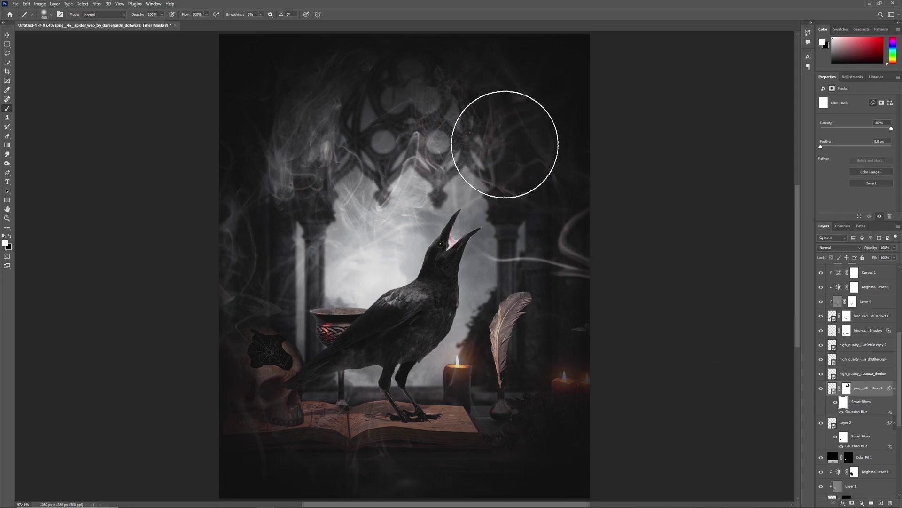
pyautogui.press('x')
pyautogui.moveTo(437, 97)
pyautogui.mouseDown()
pyautogui.moveTo(471, 113)
pyautogui.moveTo(459, 99)
pyautogui.moveTo(433, 100)
pyautogui.mouseUp()
# With the brush at 22% opacity, switch from the spider web's filter mask to its layer mask and touch up the web in white.
pyautogui.press('2')
pyautogui.press('2')
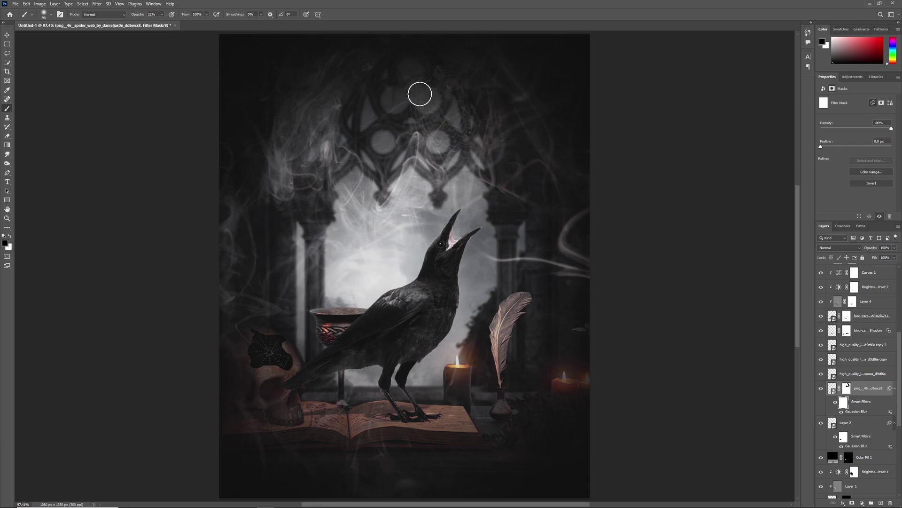
pyautogui.press('x')
pyautogui.hotkey('ctrl', '\\')
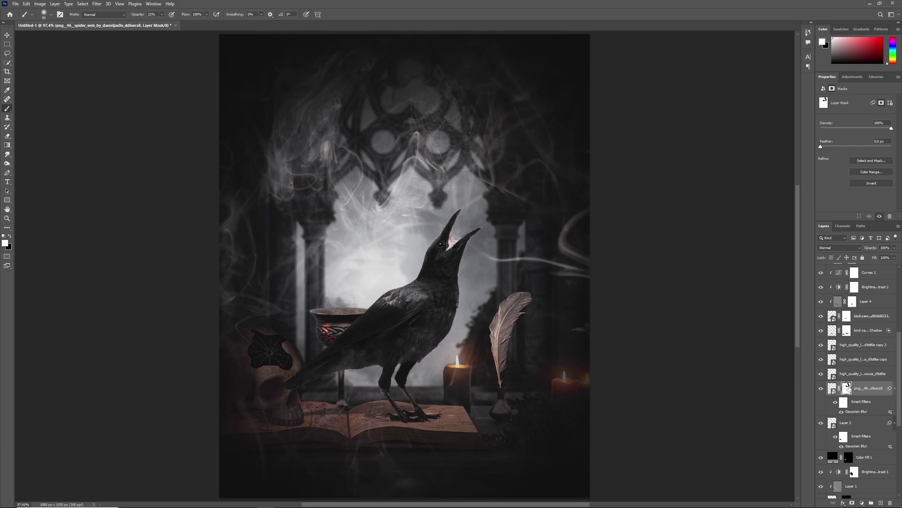
pyautogui.press('x')
pyautogui.press('x')
# On Layer 4, the overlay layer clipped to the crow, brighten the crow's body with the Dodge tool set to midtones.
pyautogui.moveTo(899, 346); pyautogui.dragTo(896, 278)
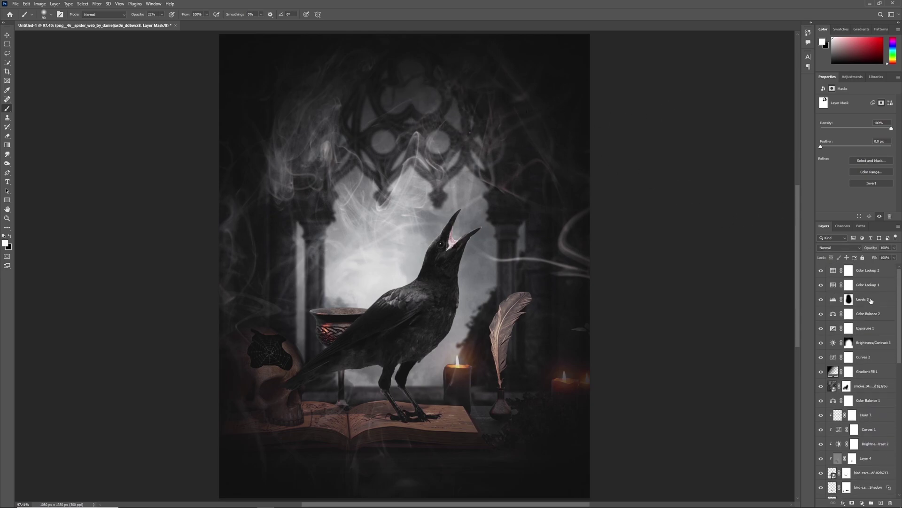
pyautogui.scroll(-5, 900, 294)
pyautogui.click(821, 357)
pyautogui.click(821, 358)
pyautogui.click(839, 342)
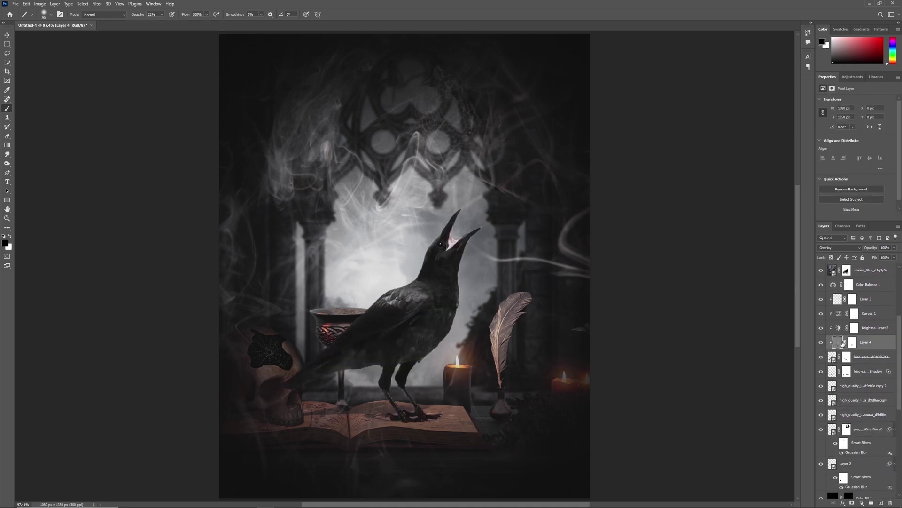
pyautogui.click(9, 164)
pyautogui.rightClick(8, 165)
pyautogui.click(42, 163)
pyautogui.click(150, 14)
pyautogui.moveTo(383, 307)
pyautogui.mouseDown()
pyautogui.moveTo(405, 294)
pyautogui.moveTo(421, 300)
pyautogui.mouseUp()
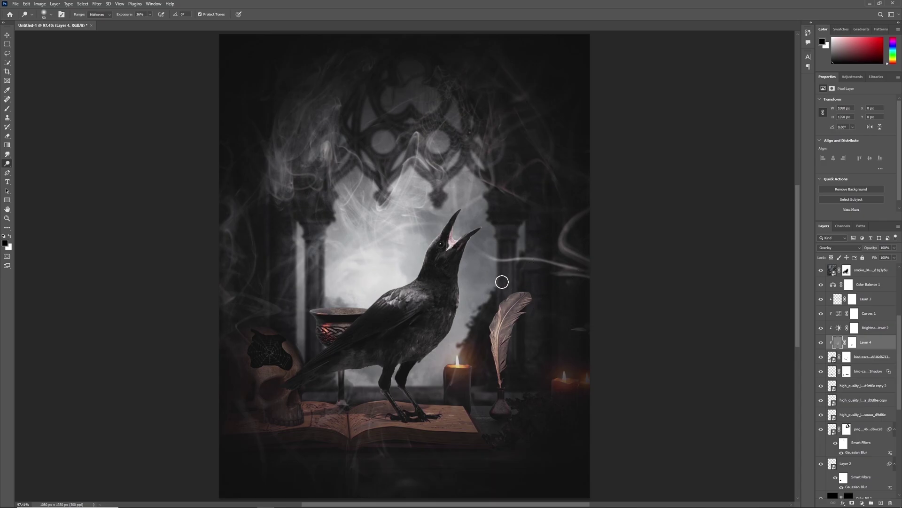
# Stamp all visible layers into a new layer above Color Lookup 2 and convert it to a smart object.
pyautogui.scroll(1, 900, 328)
pyautogui.scroll(5, 900, 328)
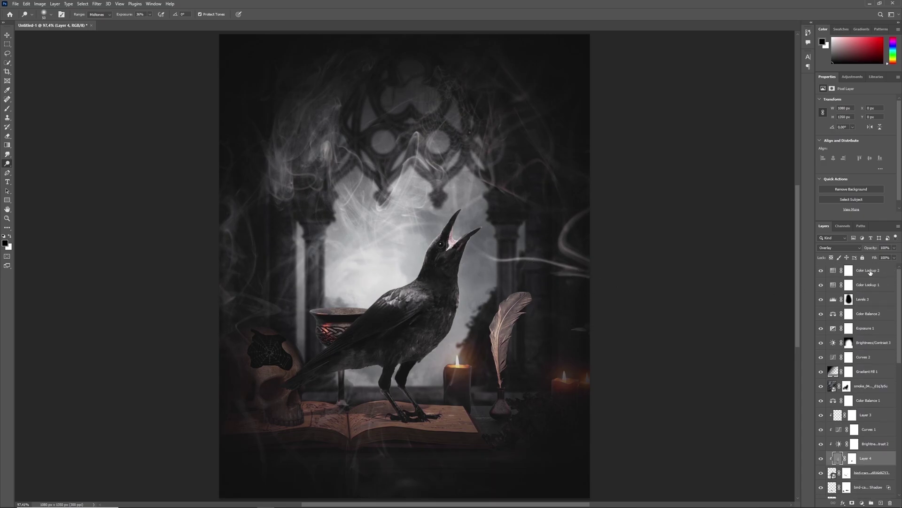
pyautogui.click(870, 271)
pyautogui.hotkey('ctrl', 'alt', 'shift', 'e')
pyautogui.rightClick(871, 272)
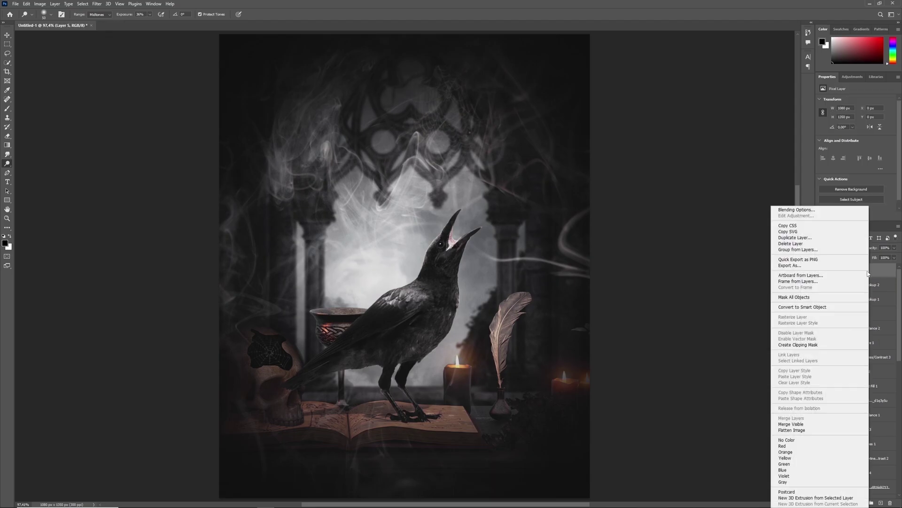
pyautogui.click(822, 306)
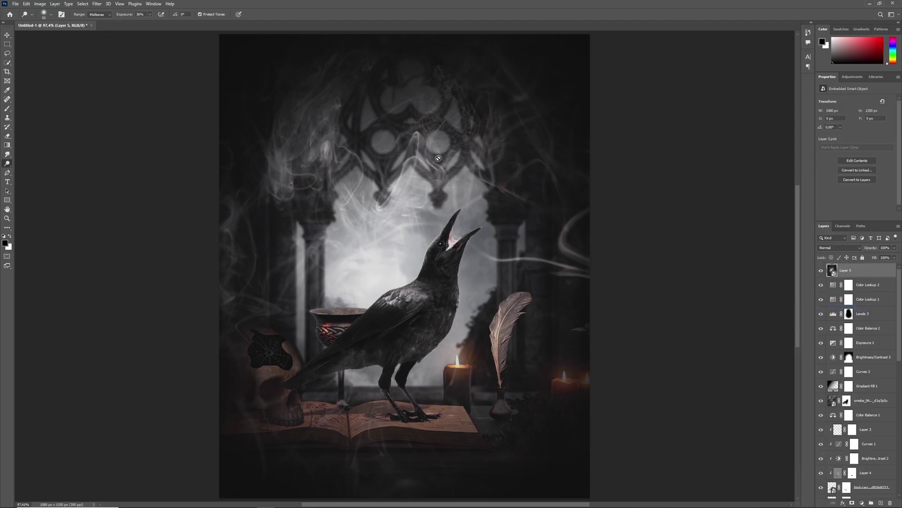
# Apply the Sharpen More filter to the stamped smart object, Layer 5.
pyautogui.click(93, 6)
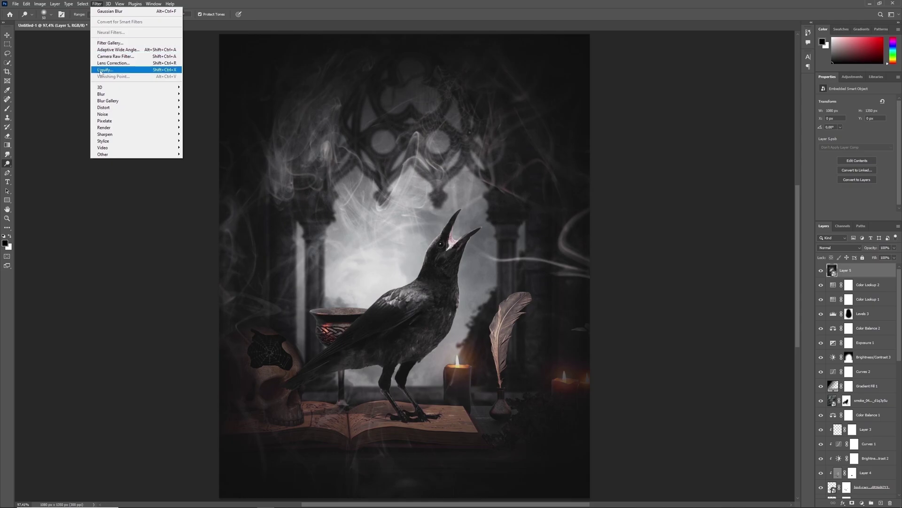
pyautogui.moveTo(149, 134)
pyautogui.click(199, 146)
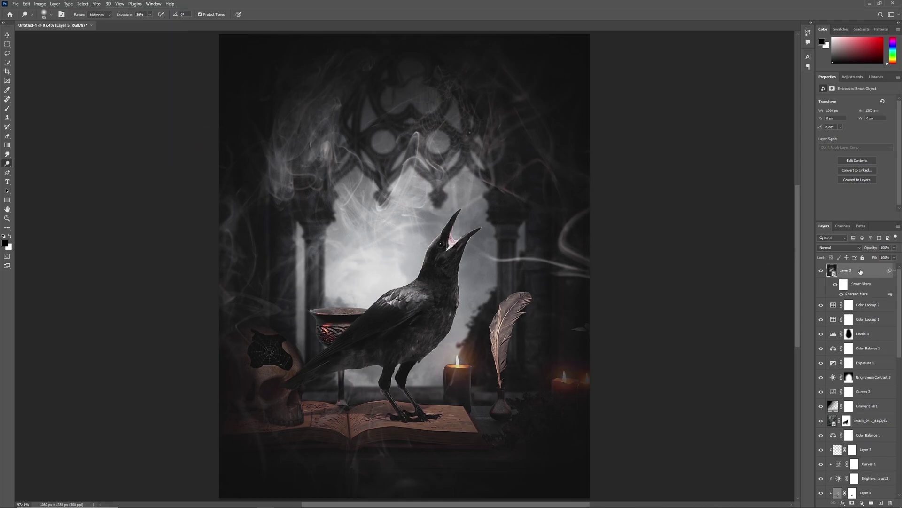
# Stamp the visible image again above the sharpened Layer 5 and convert this second merged copy to a smart object.
pyautogui.hotkey('ctrl', 'alt', 'shift', 'e')
pyautogui.rightClick(853, 271)
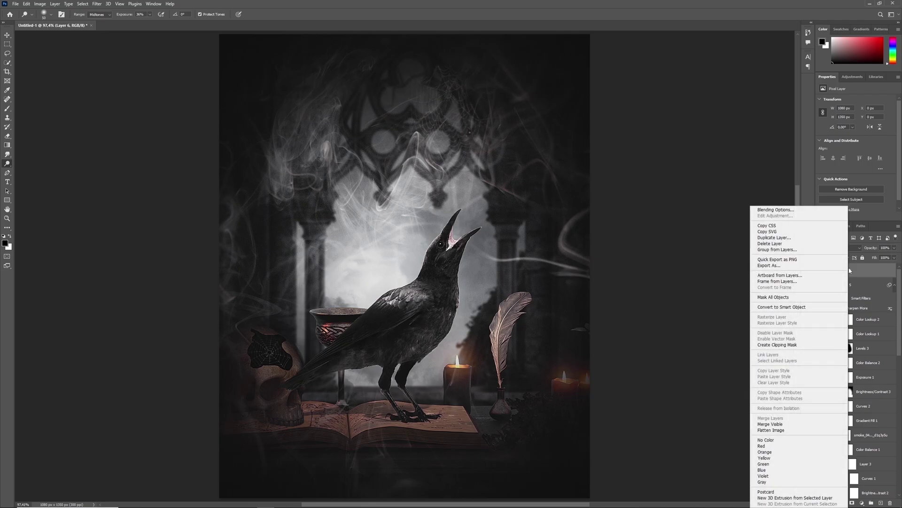
pyautogui.click(816, 307)
# Apply a High Pass filter with a 10-pixel radius to the top merged smart object.
pyautogui.click(97, 5)
pyautogui.moveTo(115, 155)
pyautogui.click(197, 161)
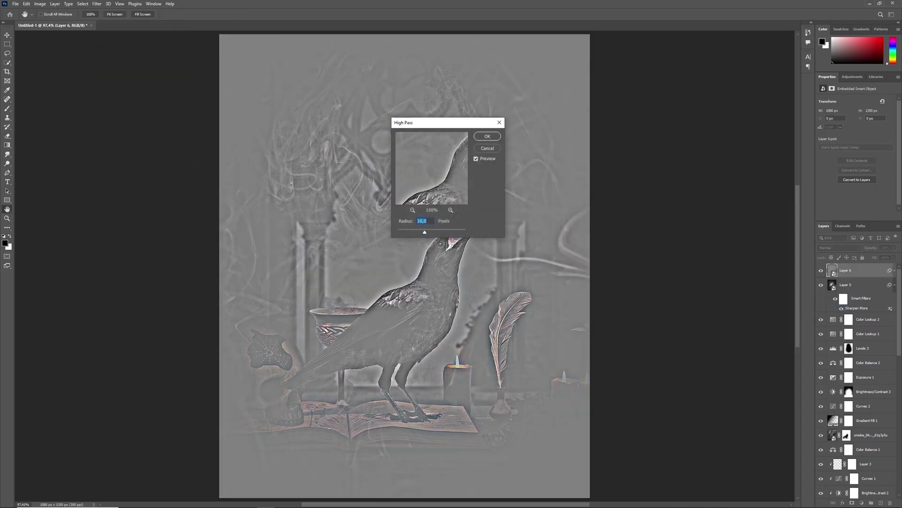
pyautogui.click(487, 136)
# Blend the High Pass layer in Soft Light mode and set its opacity to 75%.
pyautogui.click(840, 248)
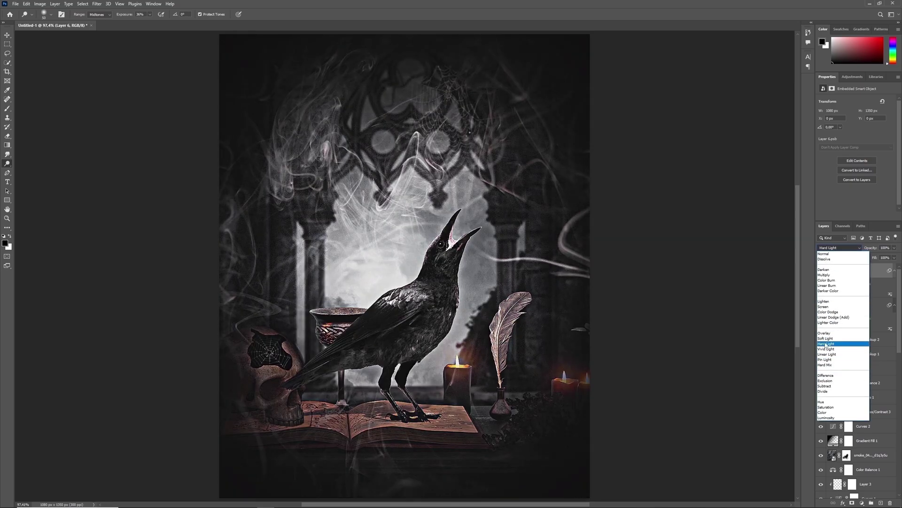
pyautogui.click(842, 343)
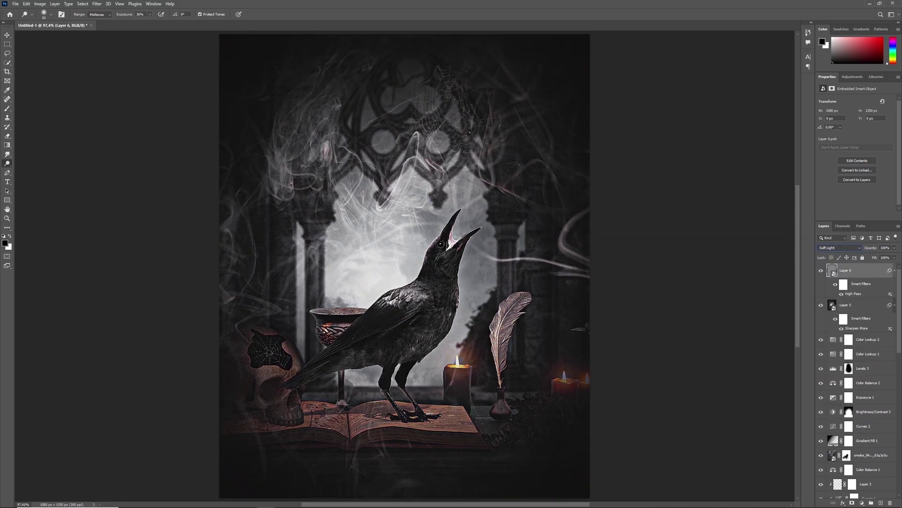
pyautogui.moveTo(890, 248); pyautogui.dragTo(865, 248)
pyautogui.write('75')
pyautogui.press('Return')
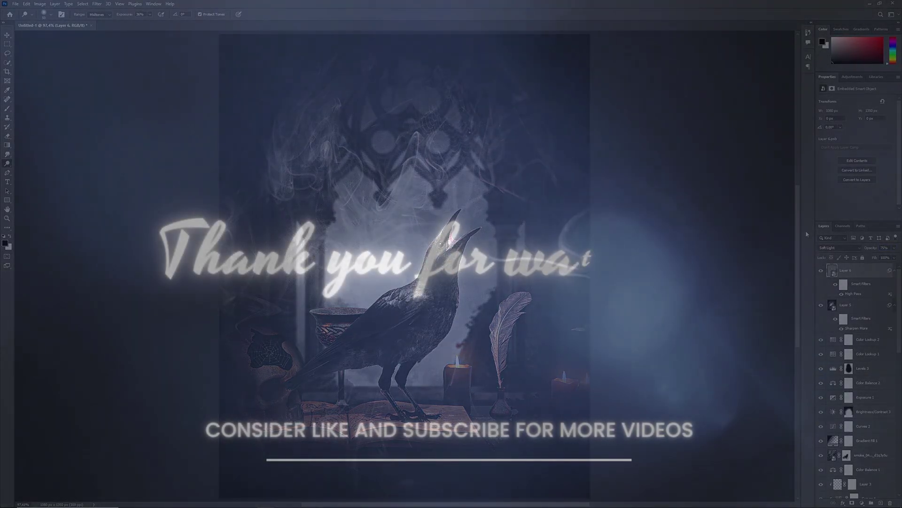